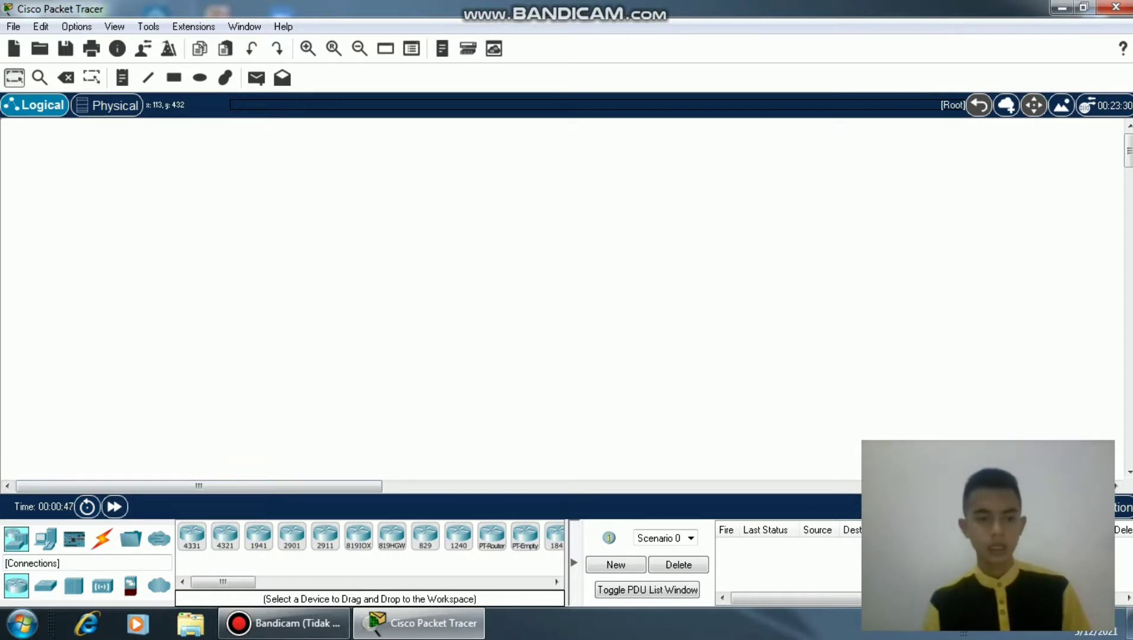
- Place a laptop end device in the left part of the empty logical workspace
left_click(74, 538)
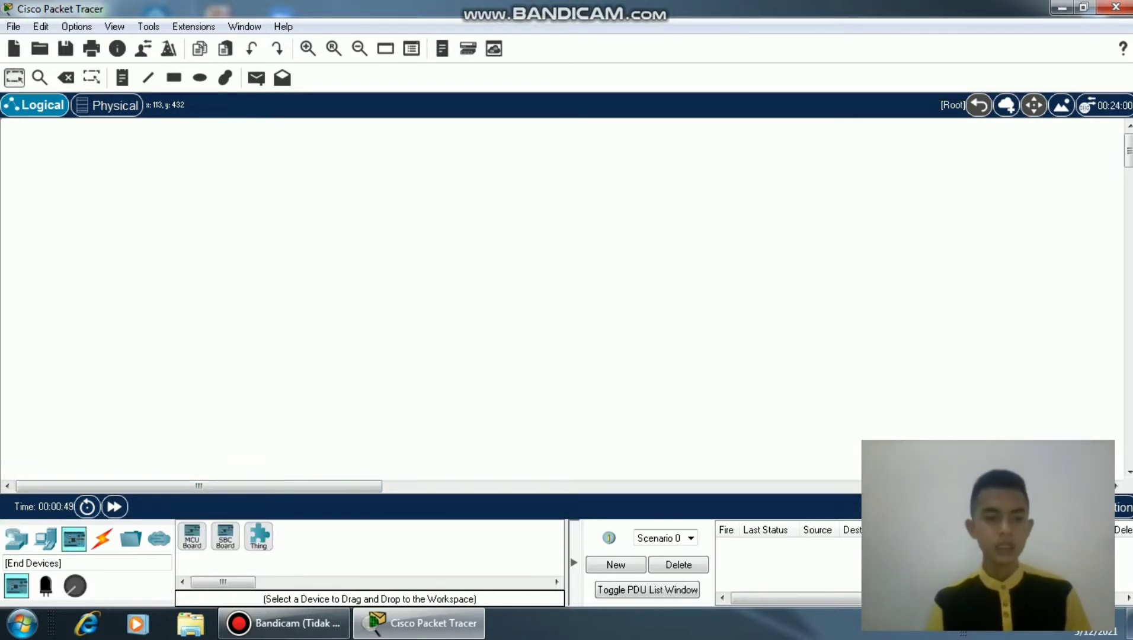
left_click(45, 538)
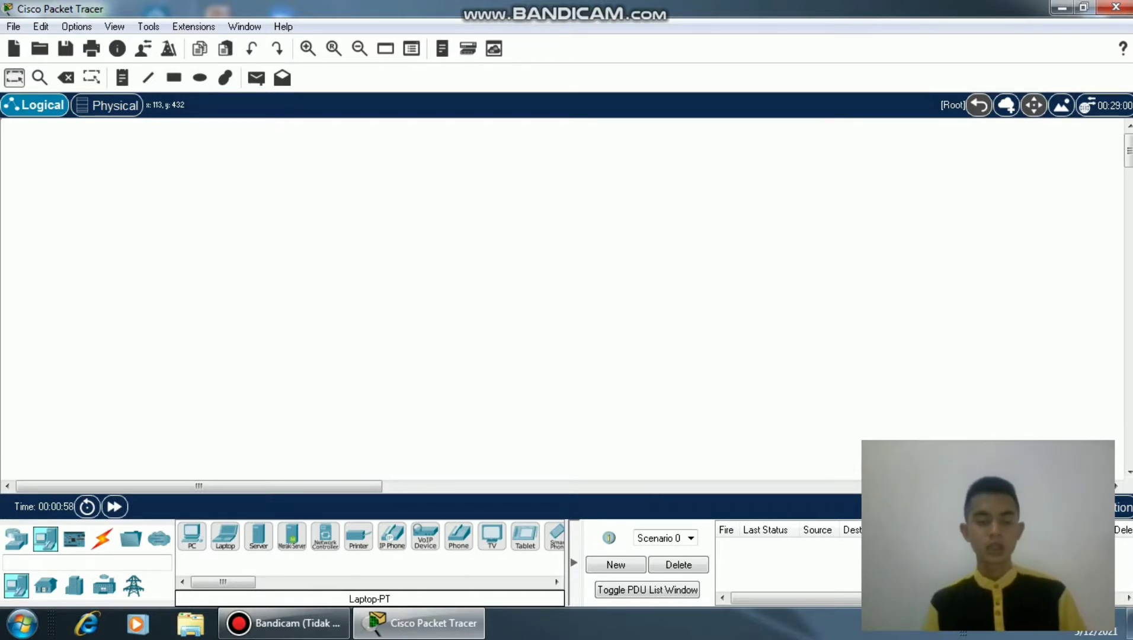
left_click(225, 536)
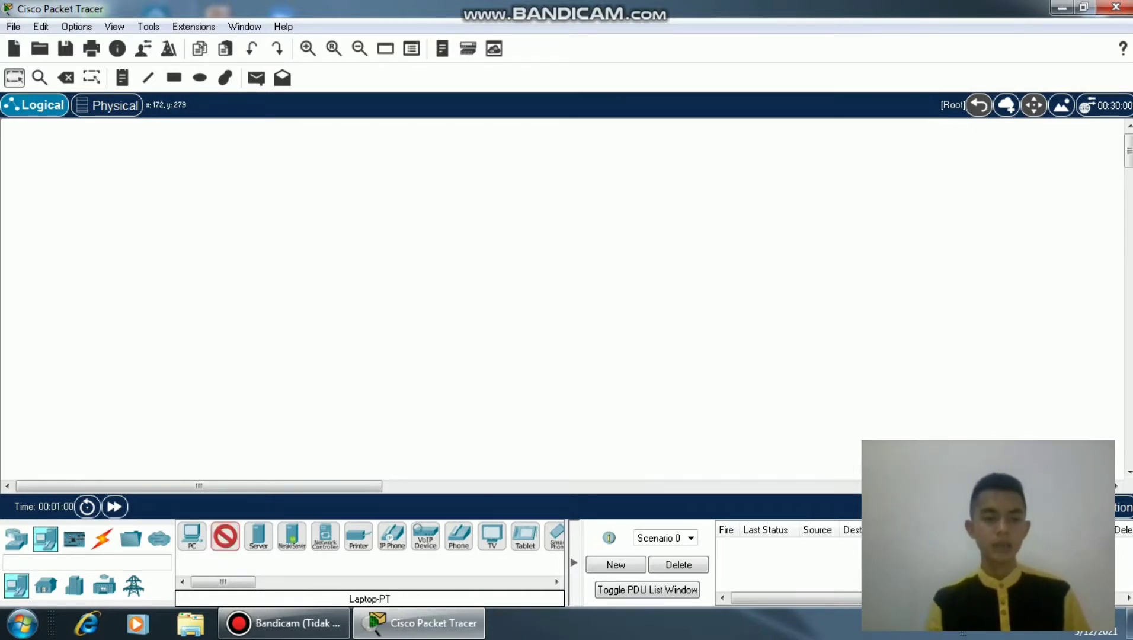
left_click(147, 324)
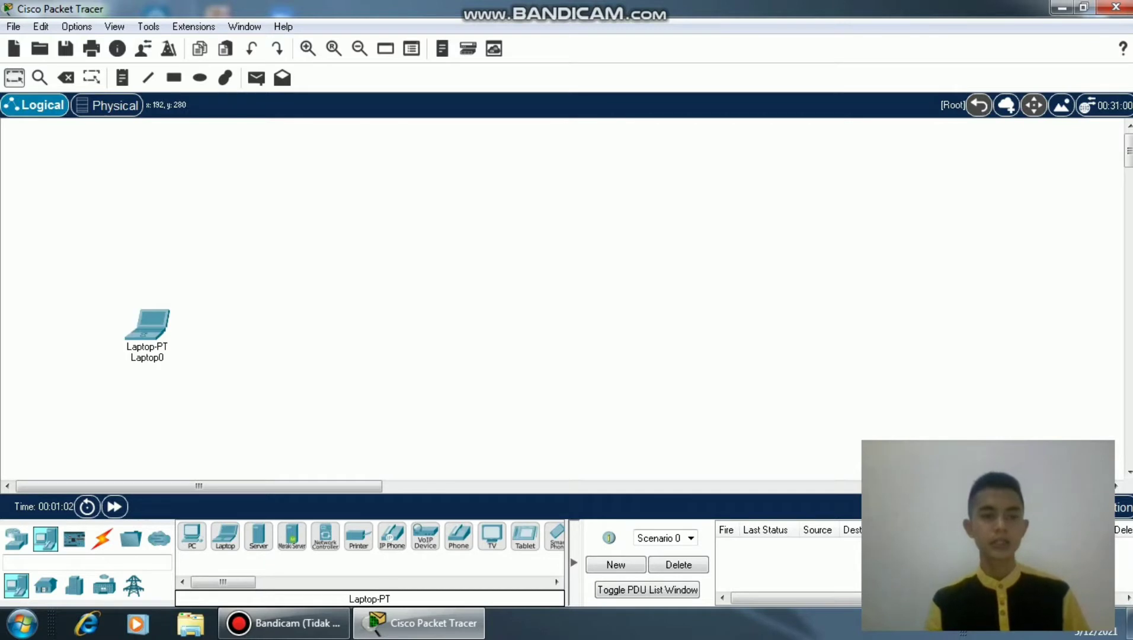
- Rename the placed laptop to Laptop1
left_click(136, 357)
key("Right")
key("Right")
key("Right")
key("Right")
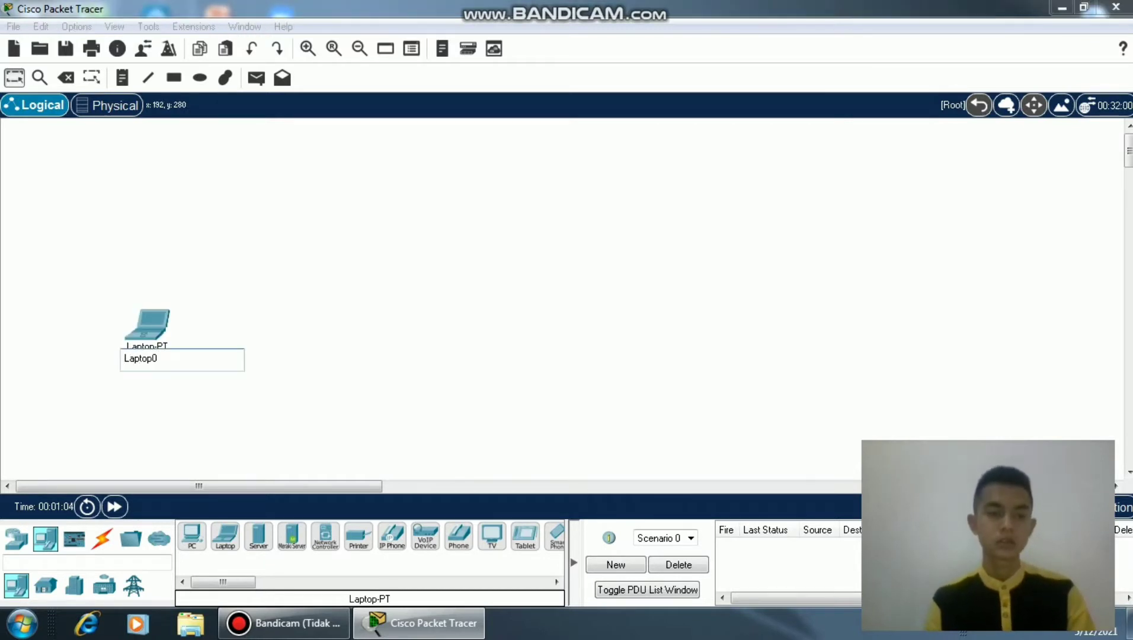
key("Delete")
type("1")
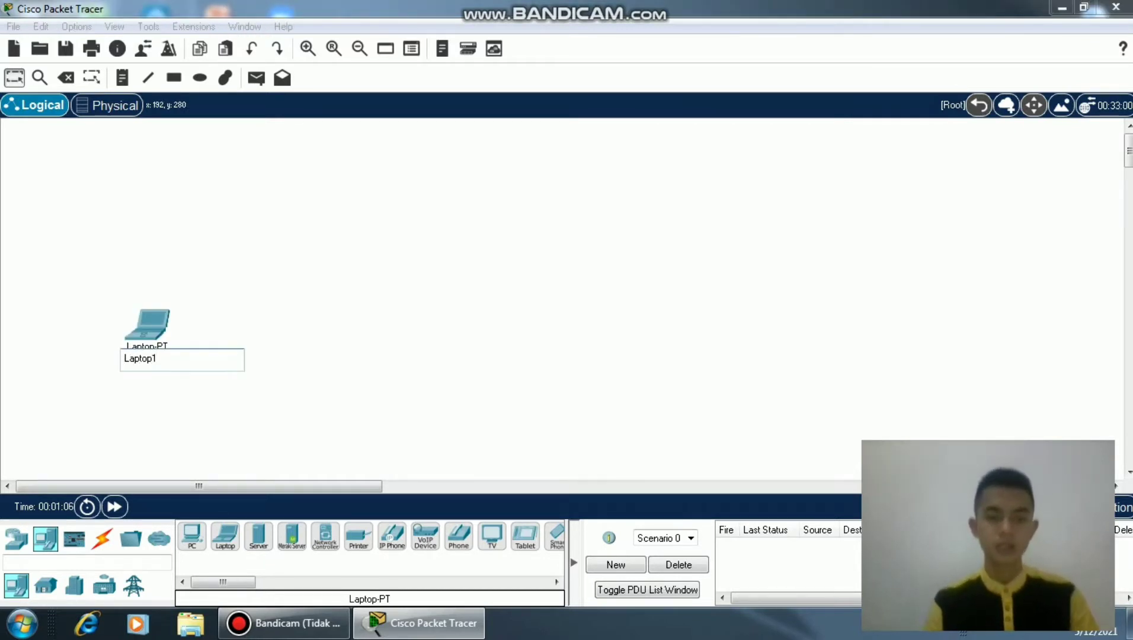
key("Return")
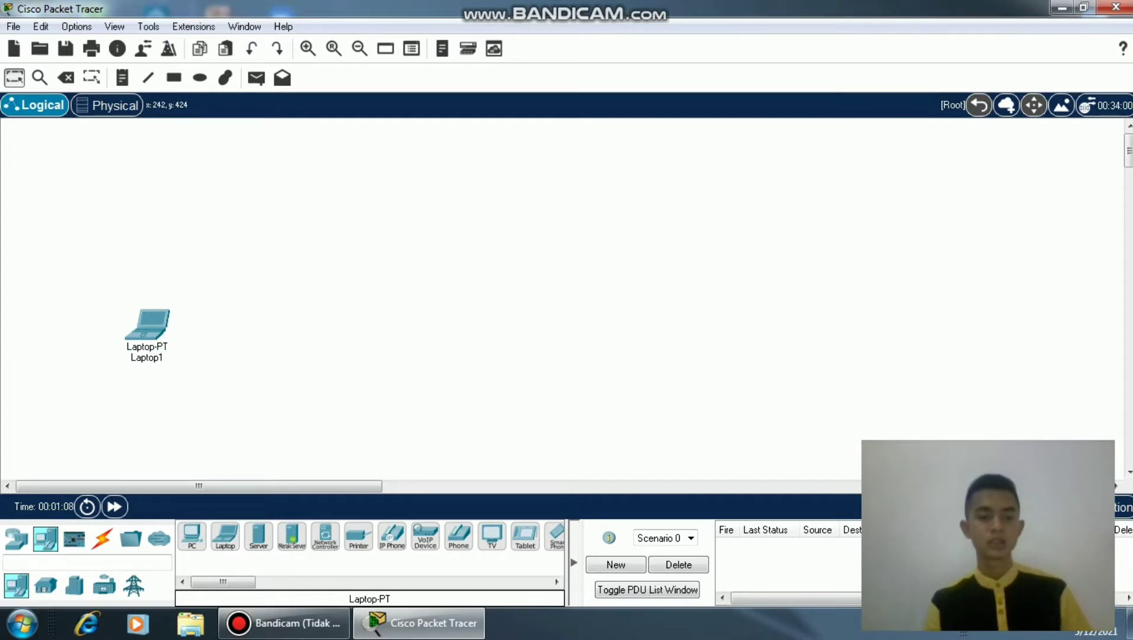
- Place a second laptop in the workspace to the right of Laptop1
left_click(225, 536)
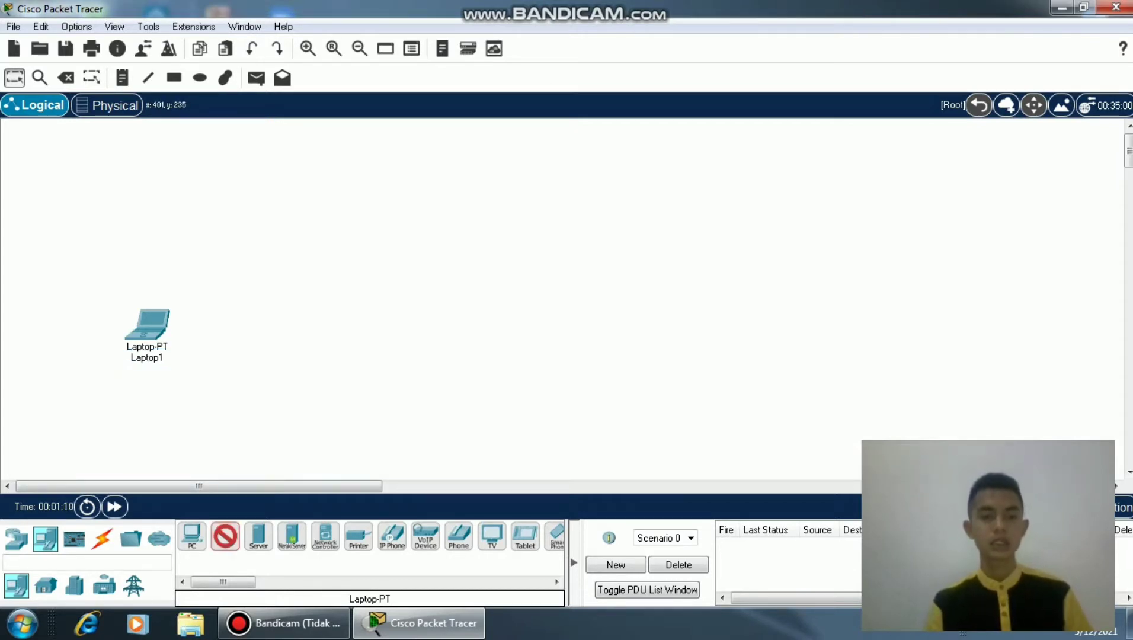
left_click(315, 335)
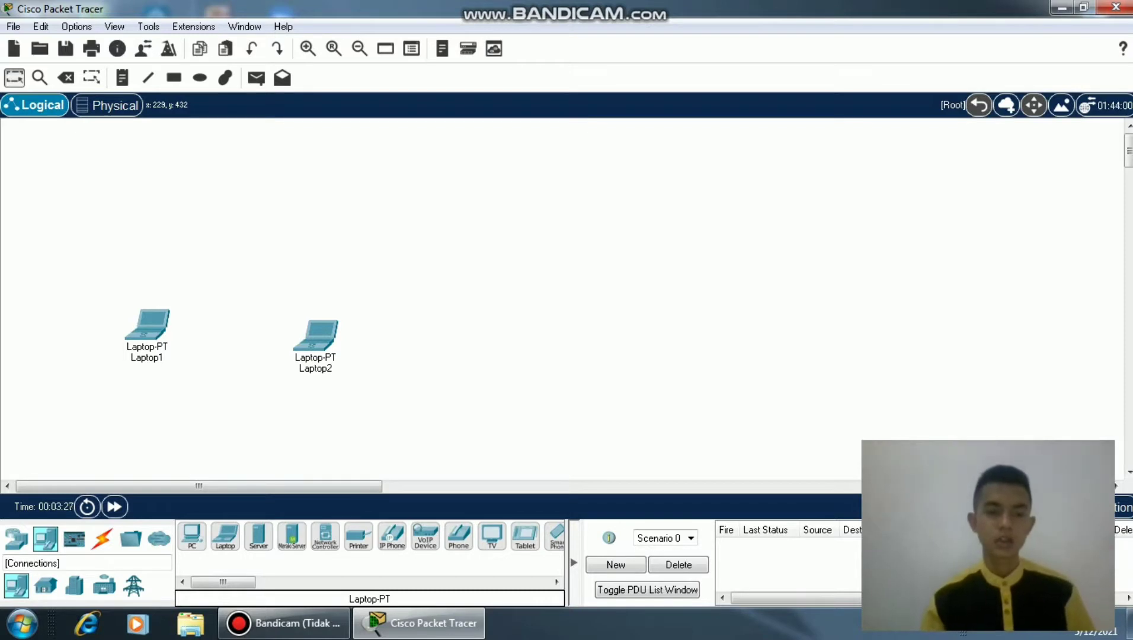
- Connect Laptop1 to Laptop2 with a Copper Cross-Over cable, using the FastEthernet0 port on both laptops
left_click(102, 537)
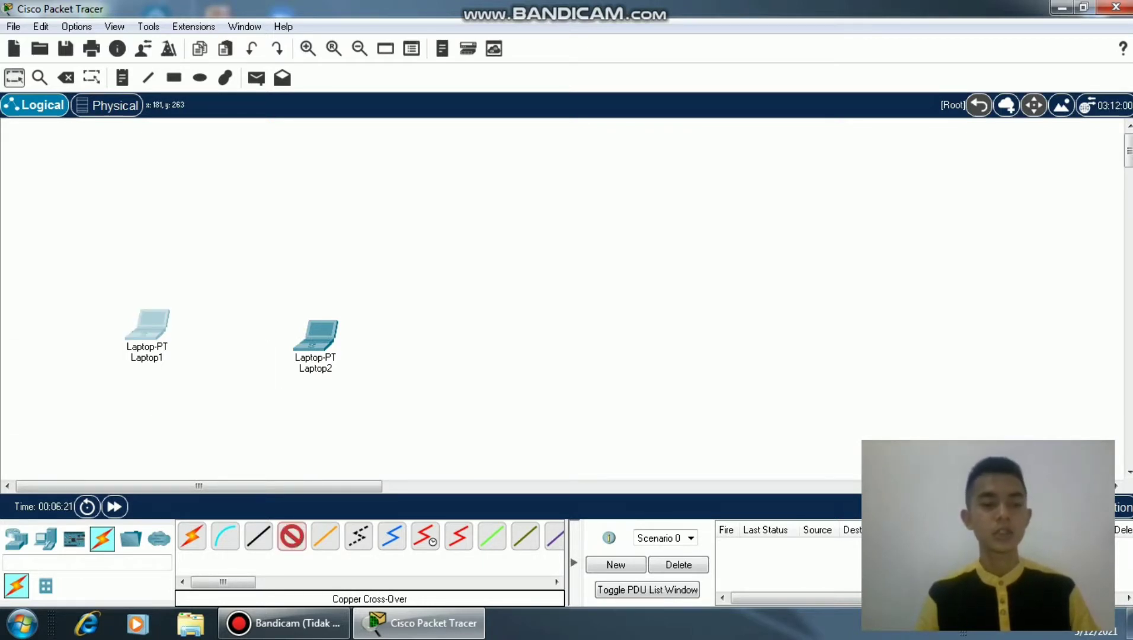
left_click(152, 336)
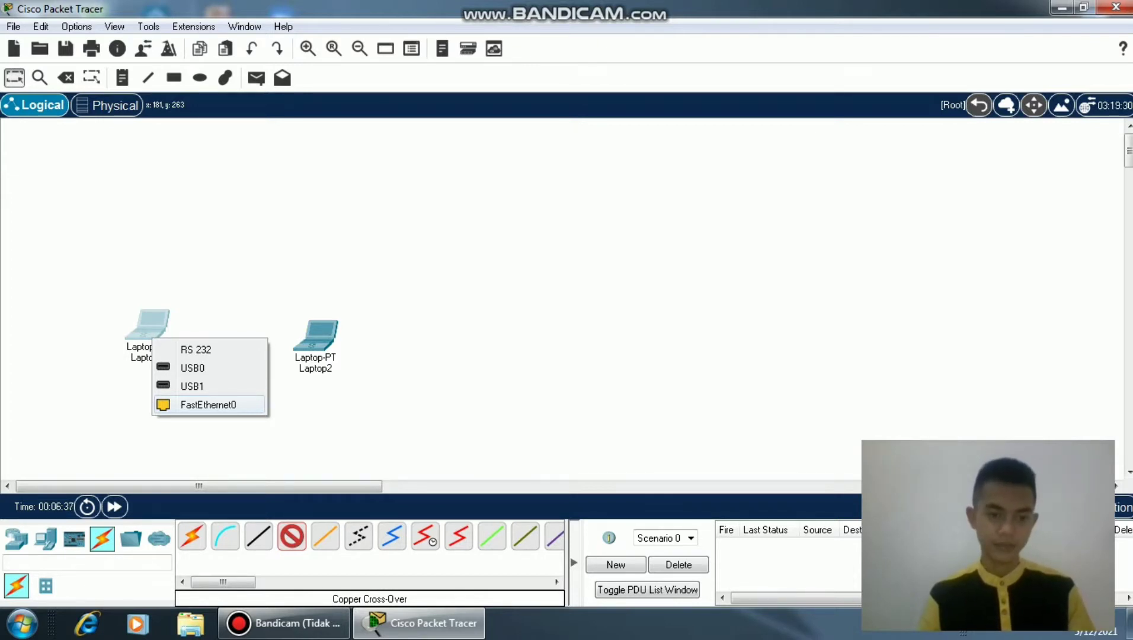
left_click(207, 404)
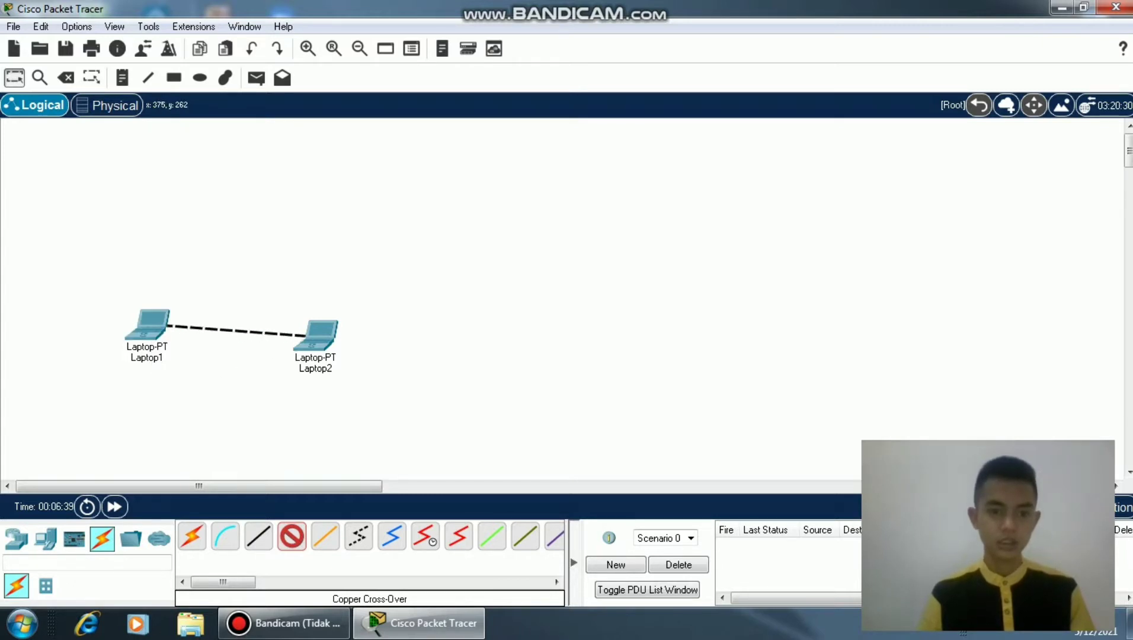
left_click(314, 346)
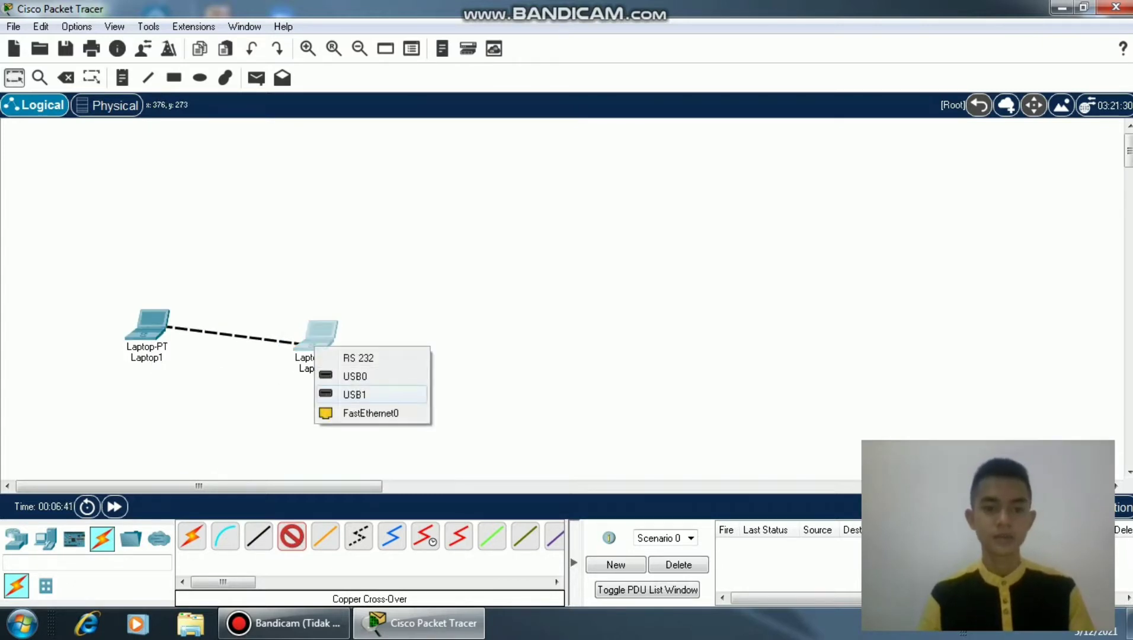
left_click(370, 413)
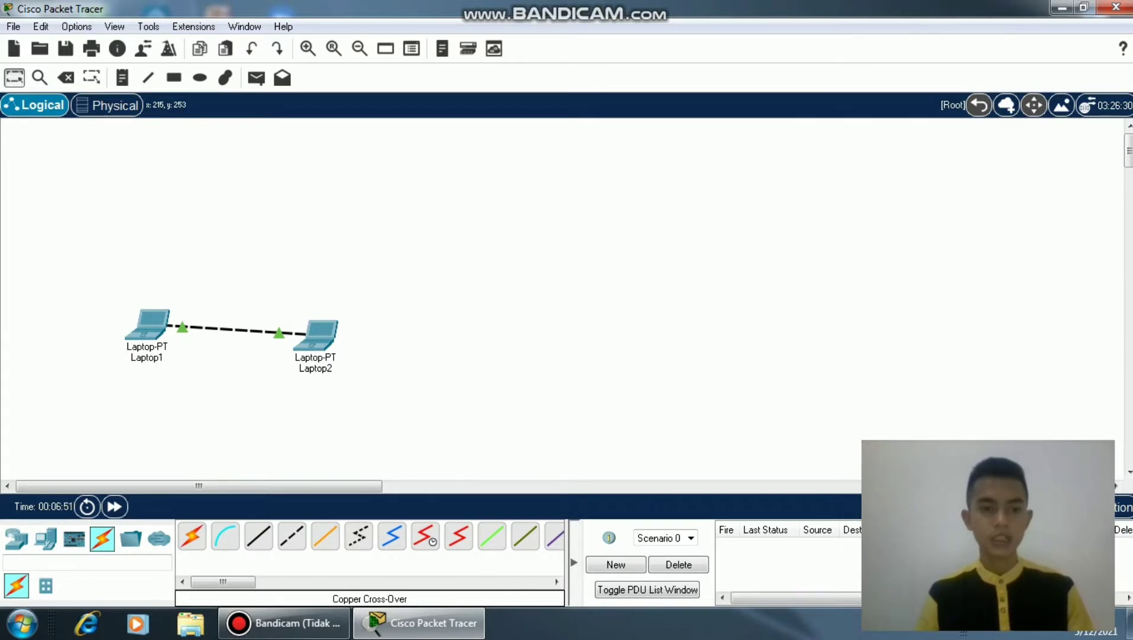
- Give Laptop1 the static IPv4 address 192.168.1.1 with subnet mask 255.255.255.0 and close its device window
mouse_move(179, 329)
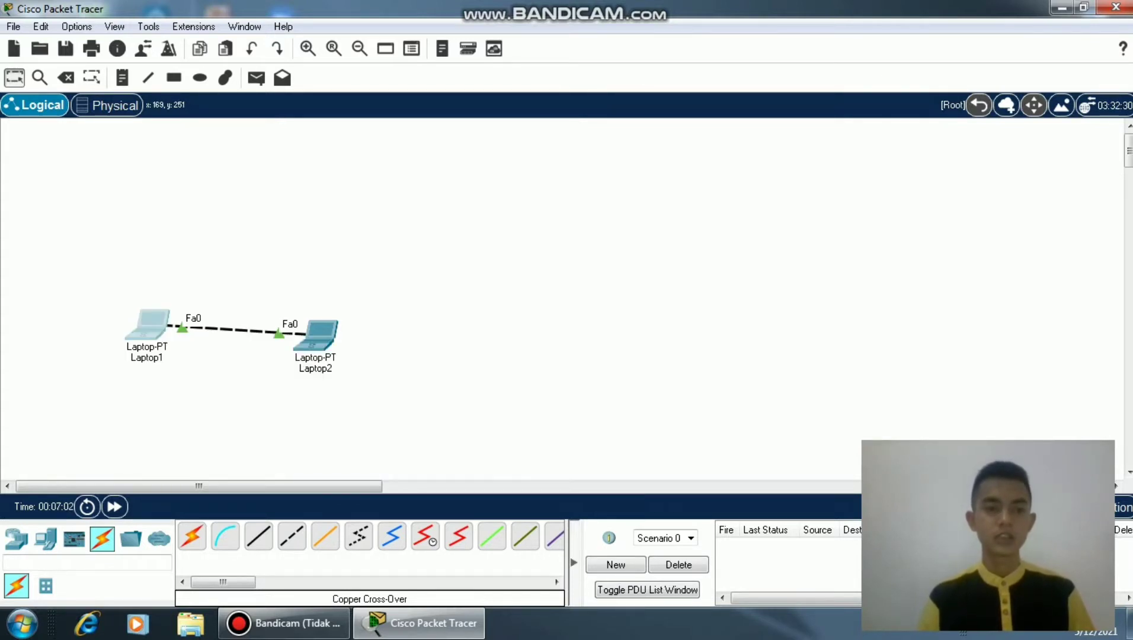
left_click(148, 326)
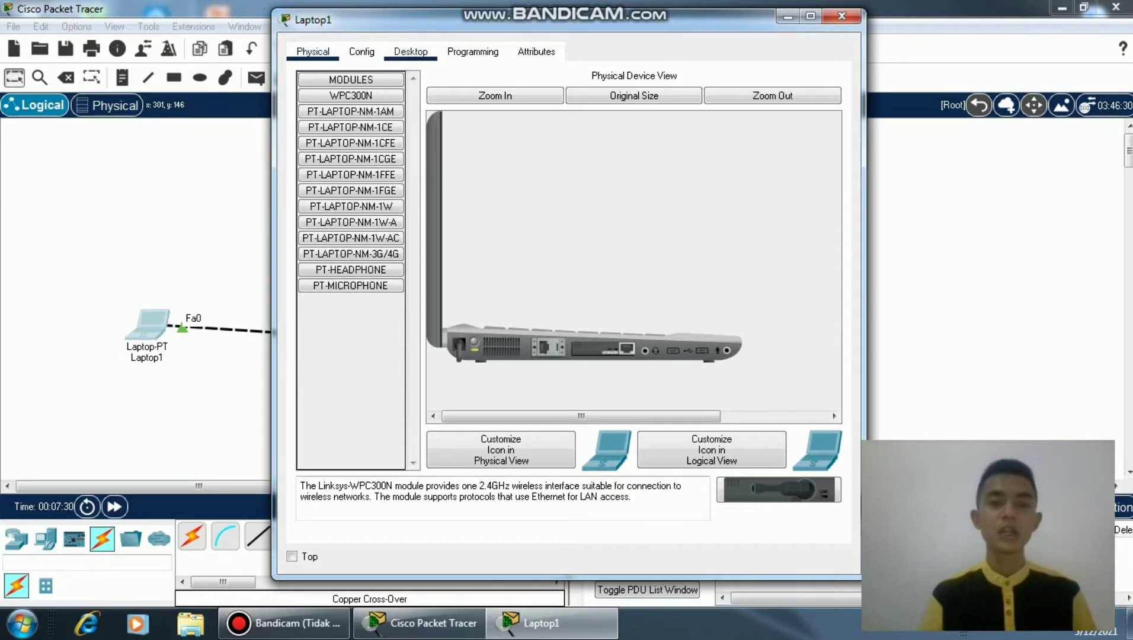
left_click(410, 52)
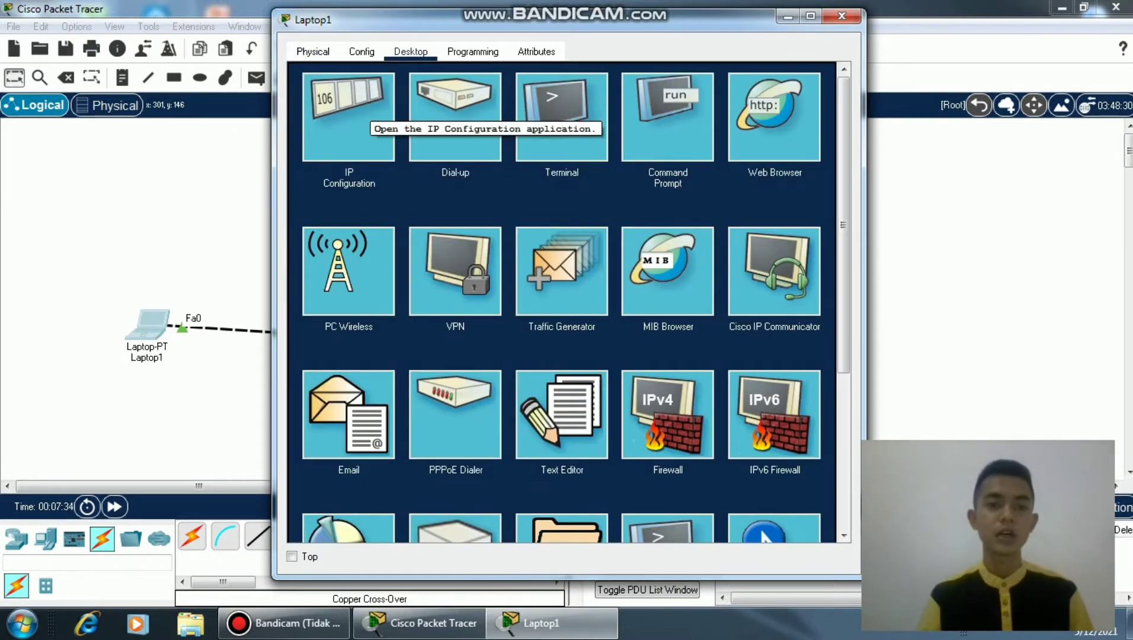
left_click(356, 115)
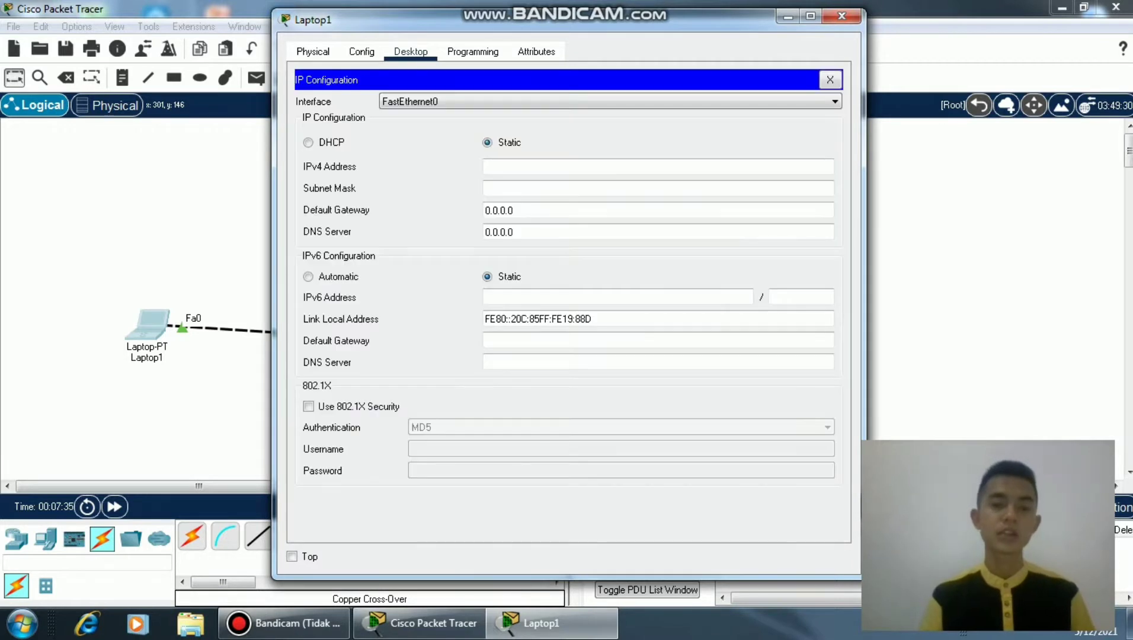
left_click(545, 166)
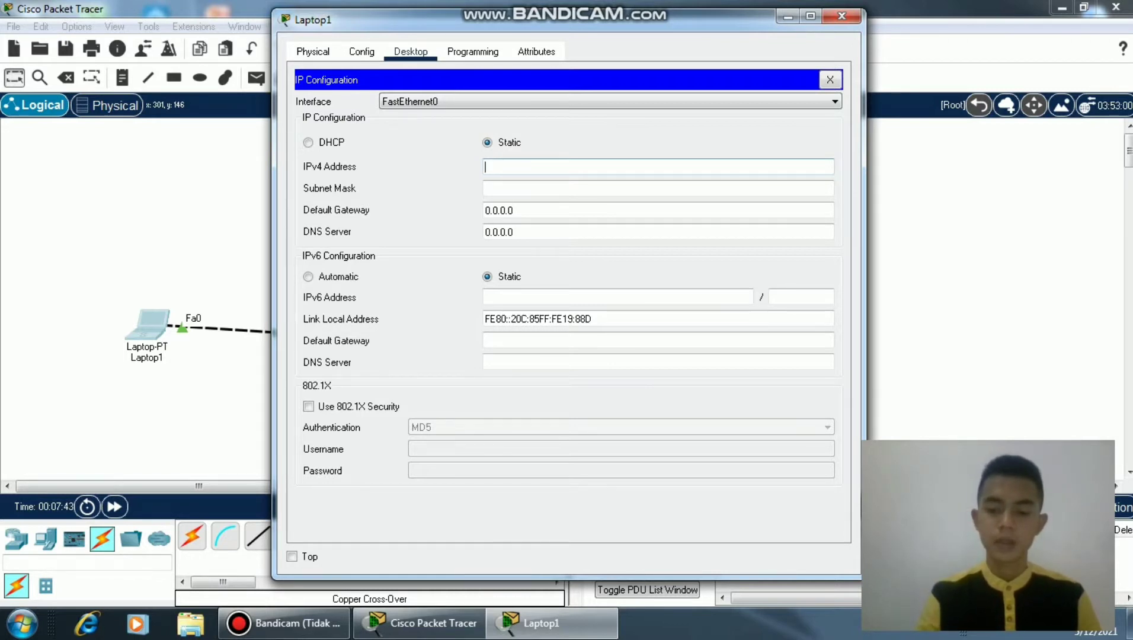
type("1")
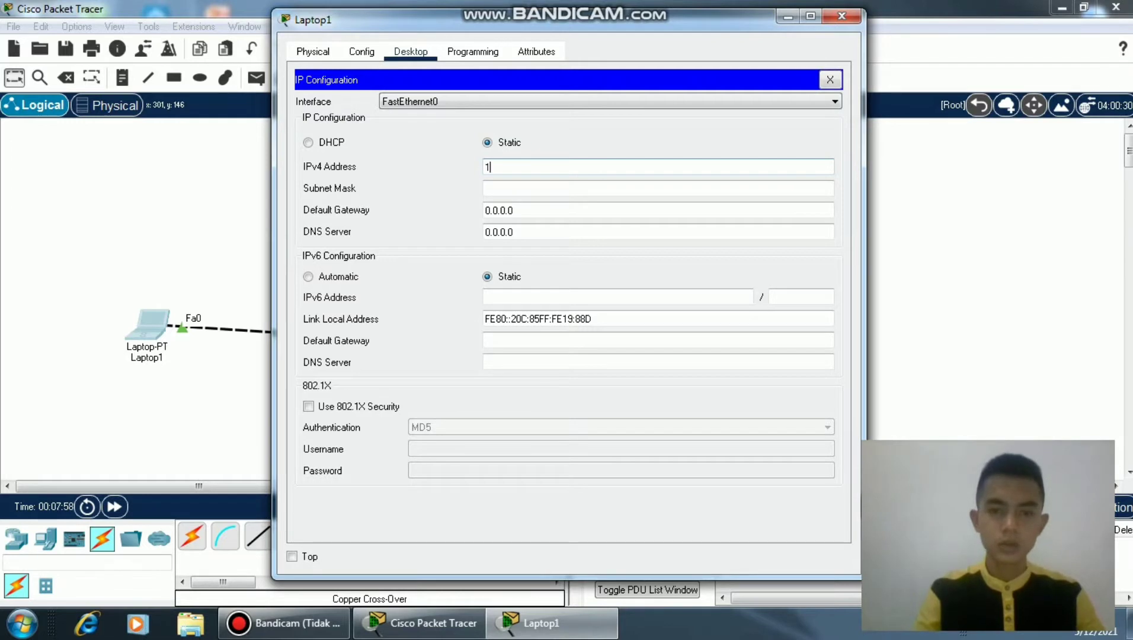
type("92")
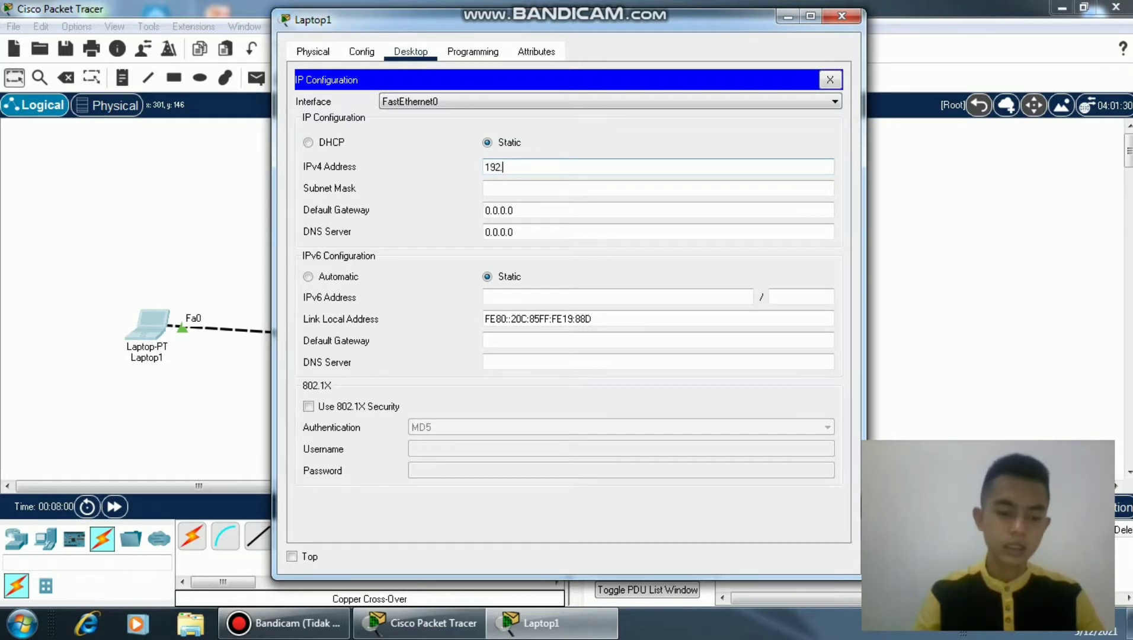
type(".168")
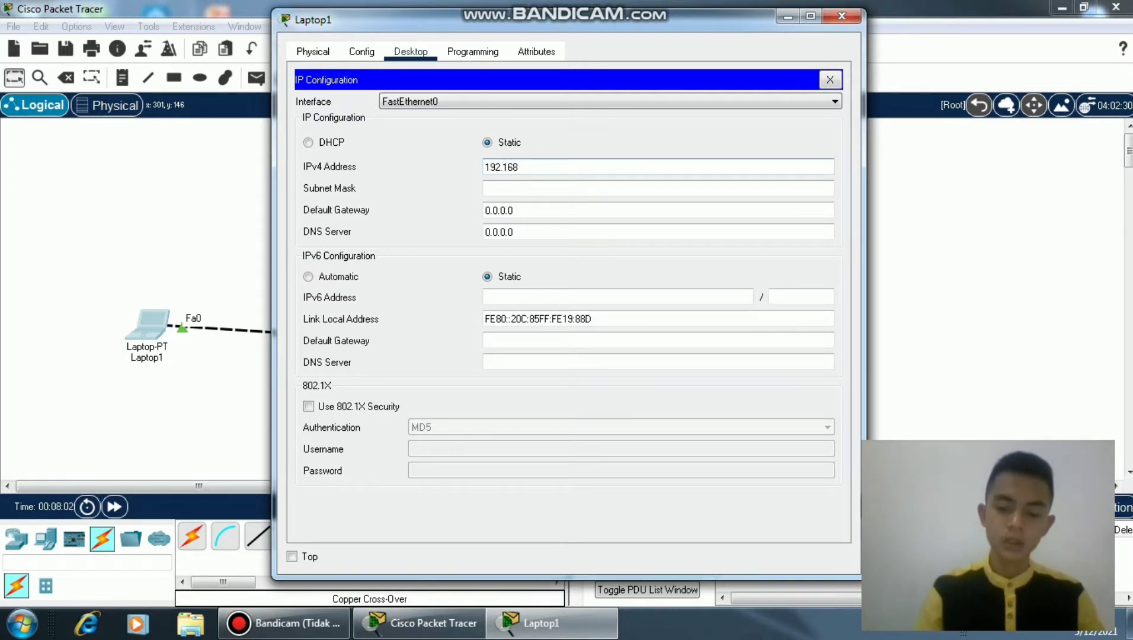
type(".1.1")
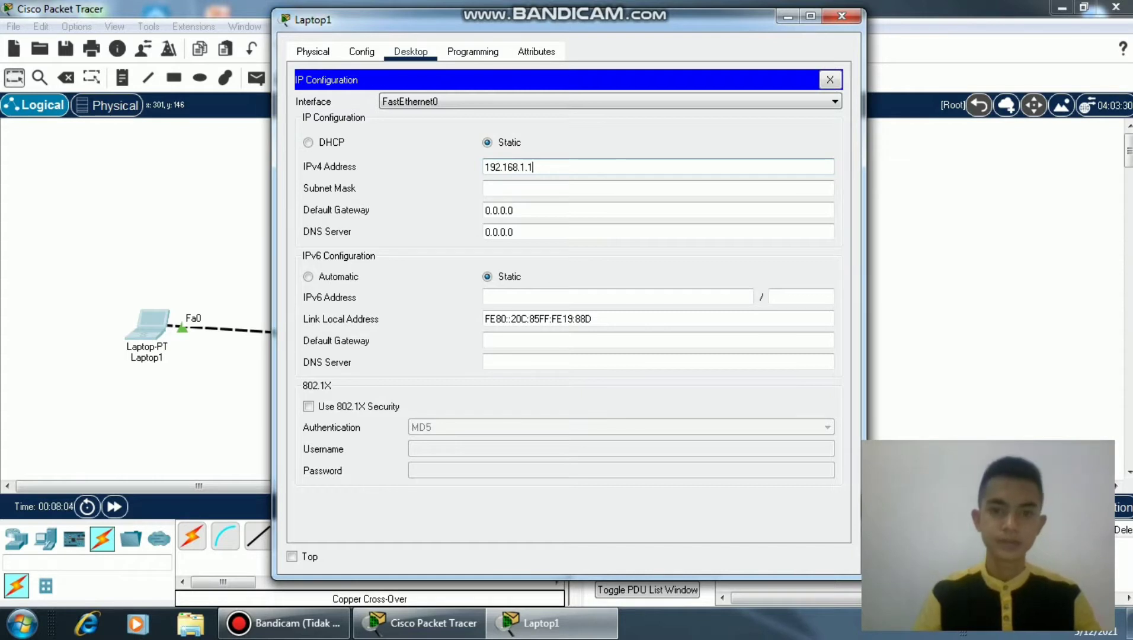
left_click(543, 188)
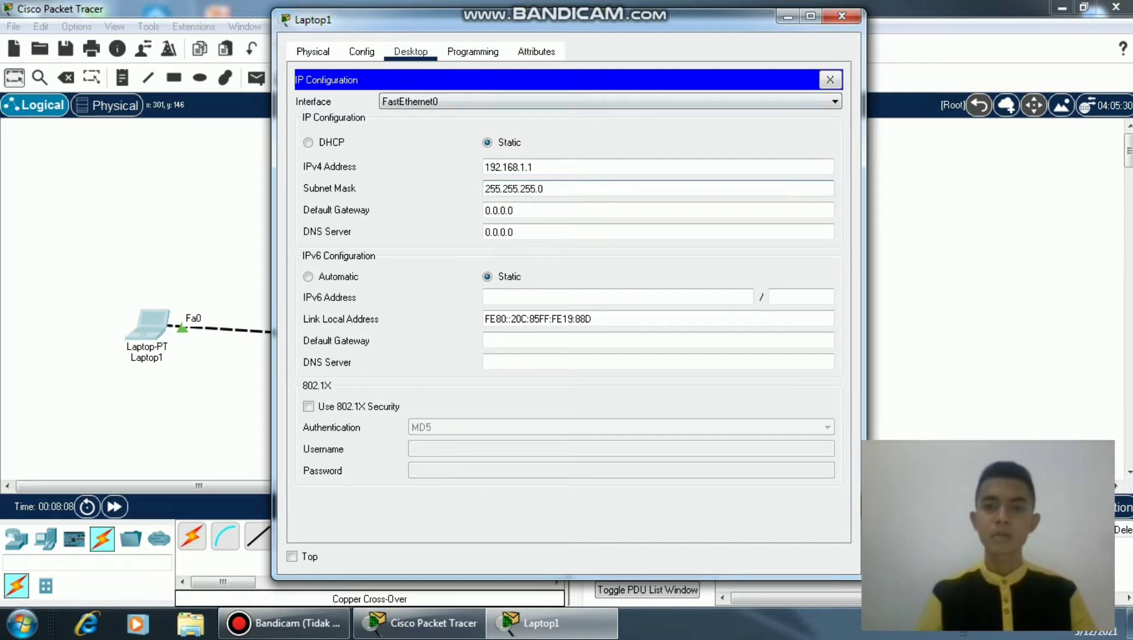
left_click(841, 16)
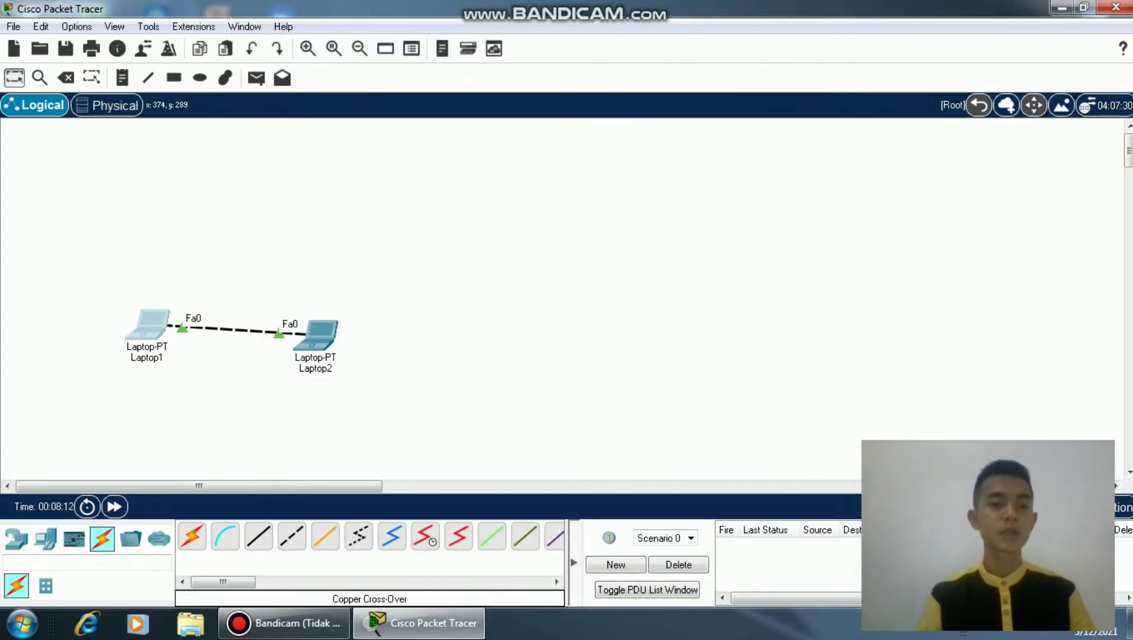
- Open the IP configuration of Laptop2 and enter 192.168.1.2 as its static IPv4 address
left_click(320, 342)
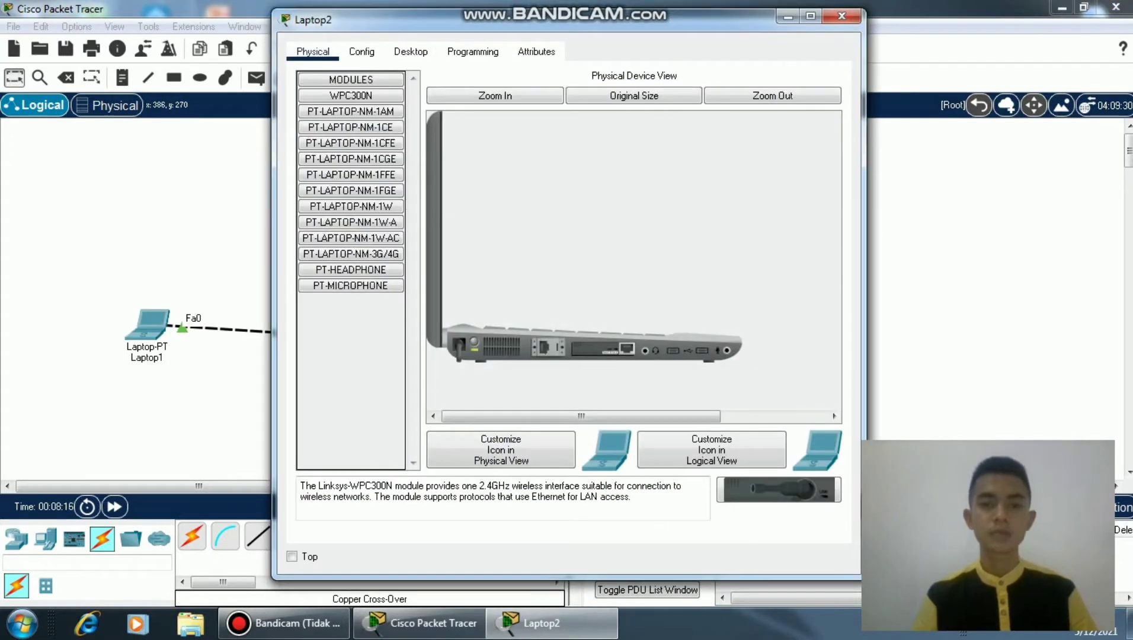
left_click(411, 52)
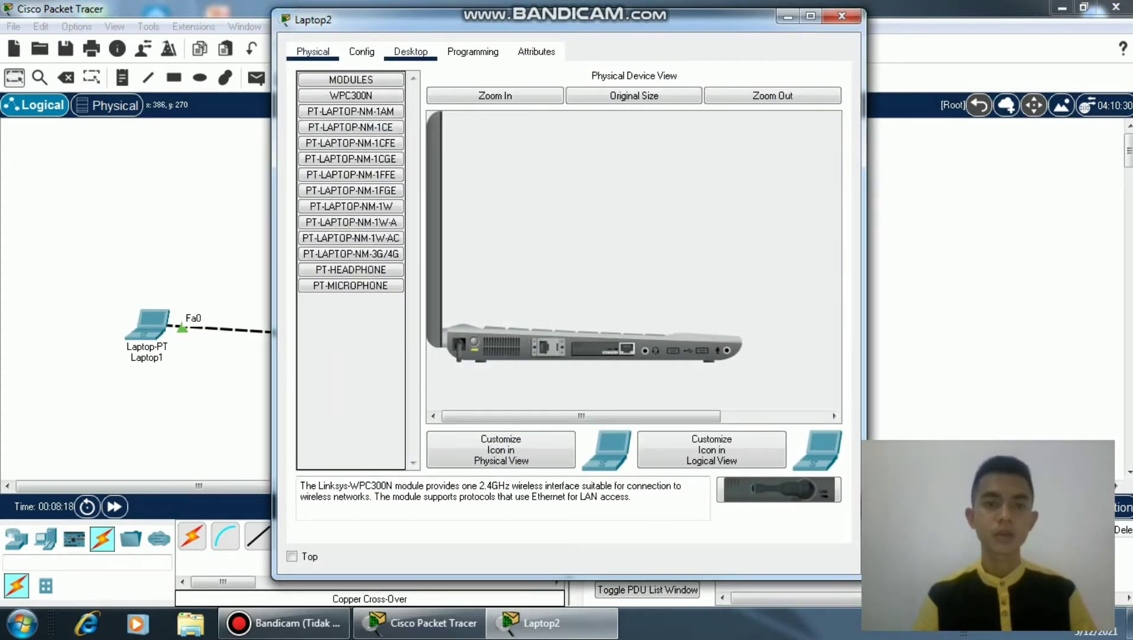
left_click(349, 117)
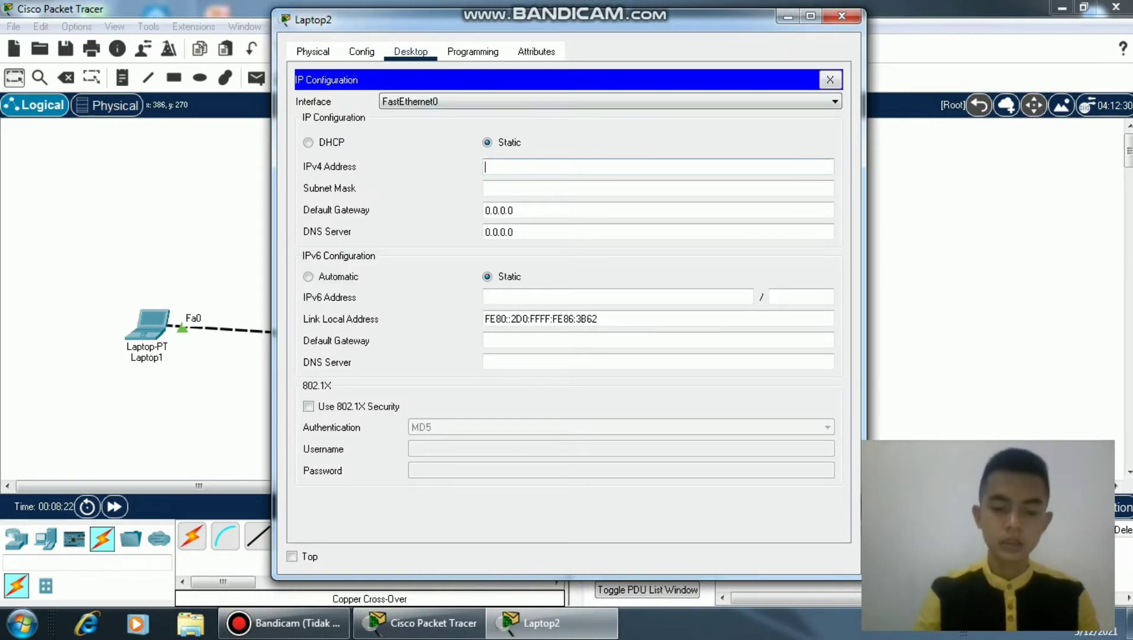
type("192")
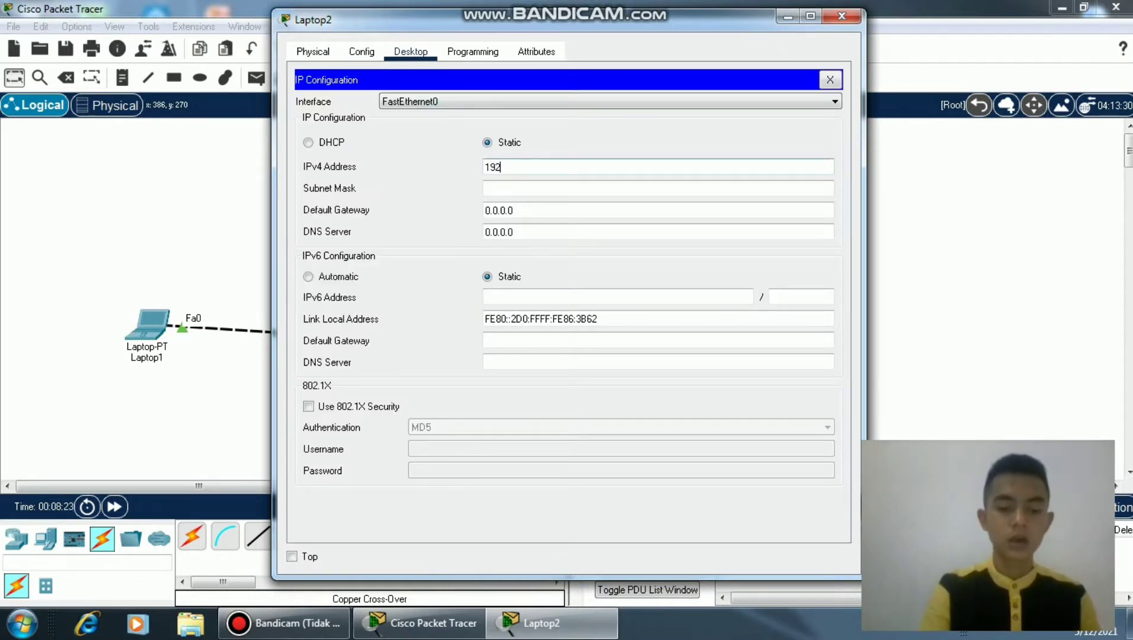
type(".168")
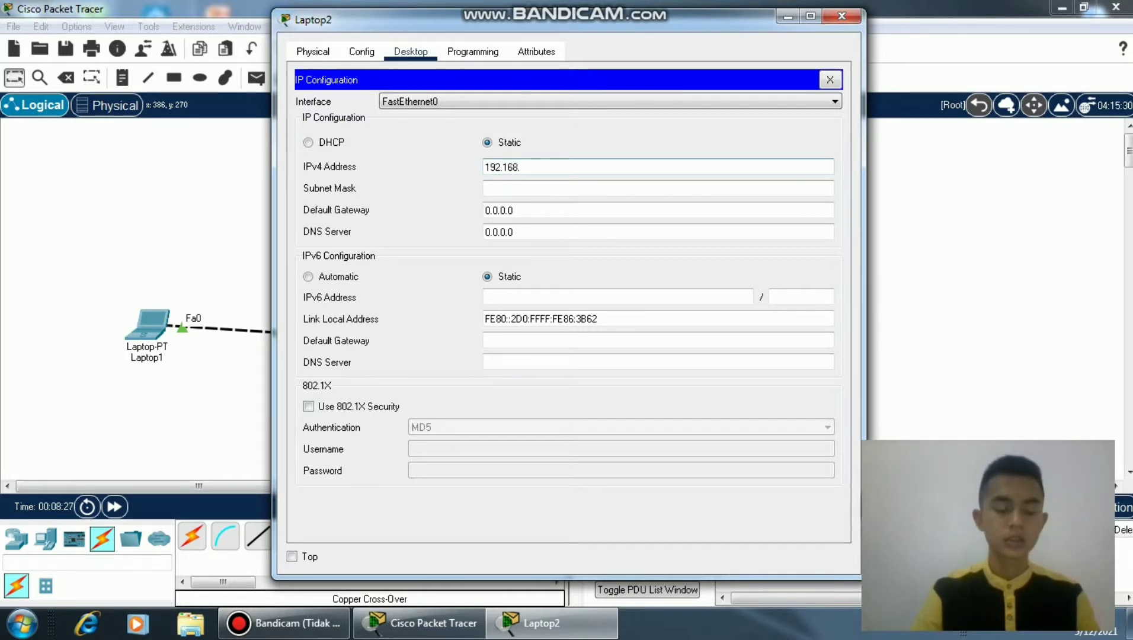
type(".1.2")
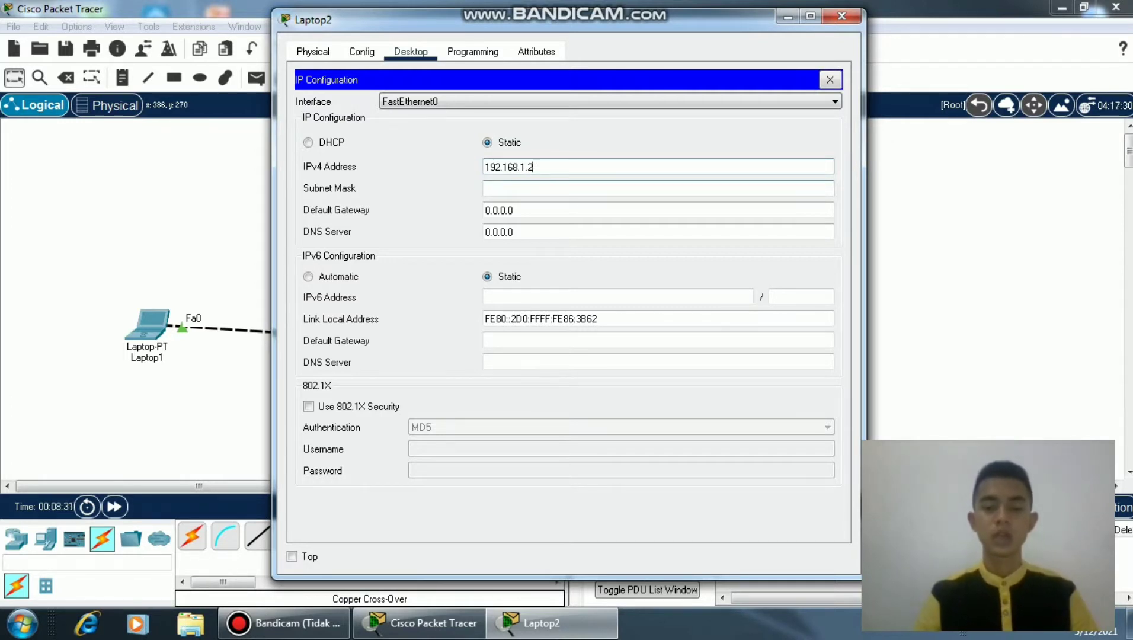
- Try to give Laptop2 the same IPv4 address as Laptop1, 192.168.1.1
key("BackSpace")
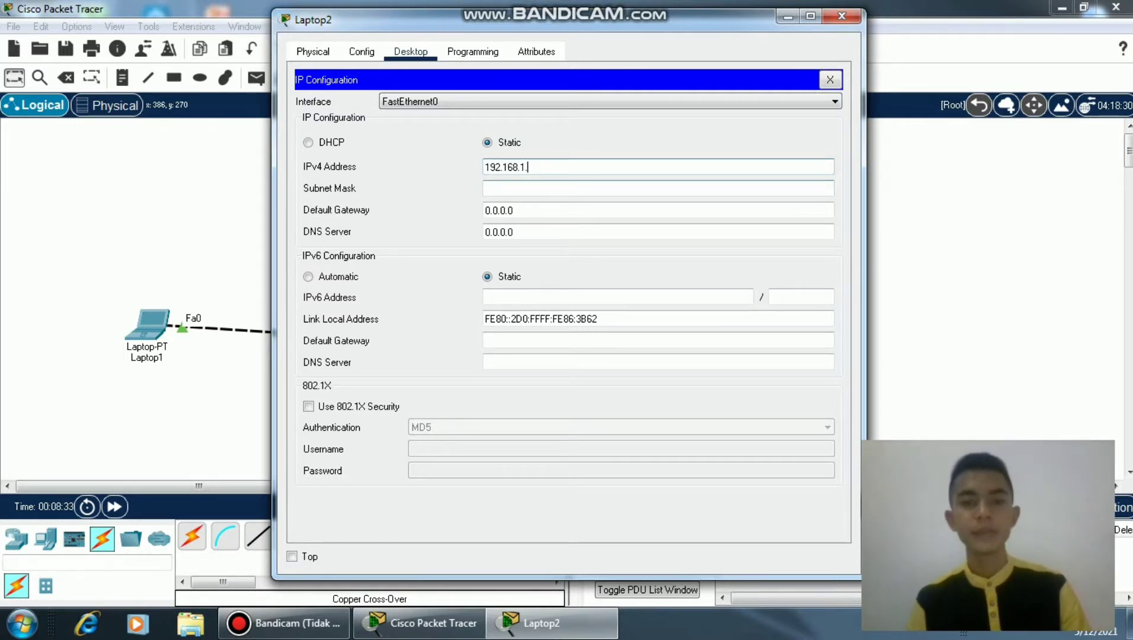
type("1")
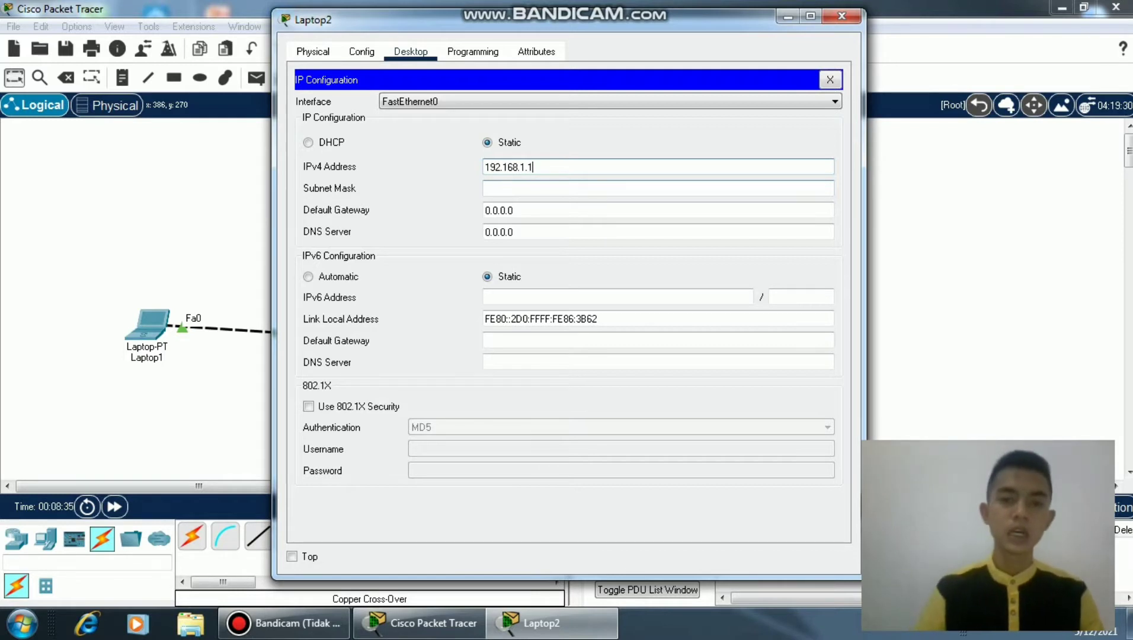
left_click(545, 188)
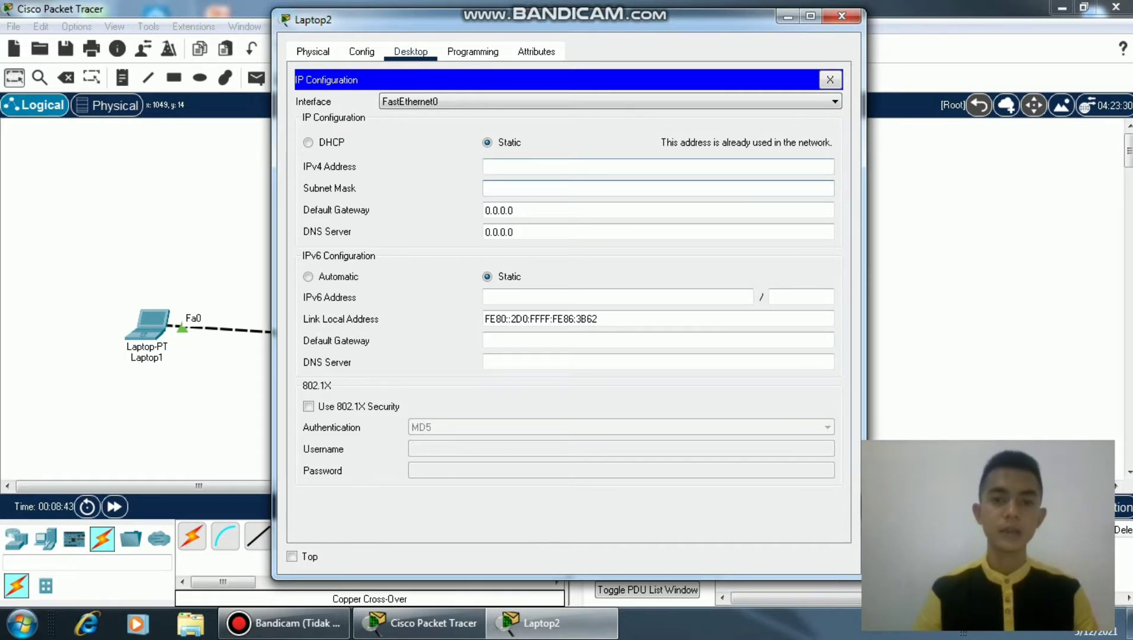
- Give Laptop2 the static IPv4 address 192.168.1.2 with subnet mask 255.255.255.0 and close its device window
left_click(545, 166)
type("1")
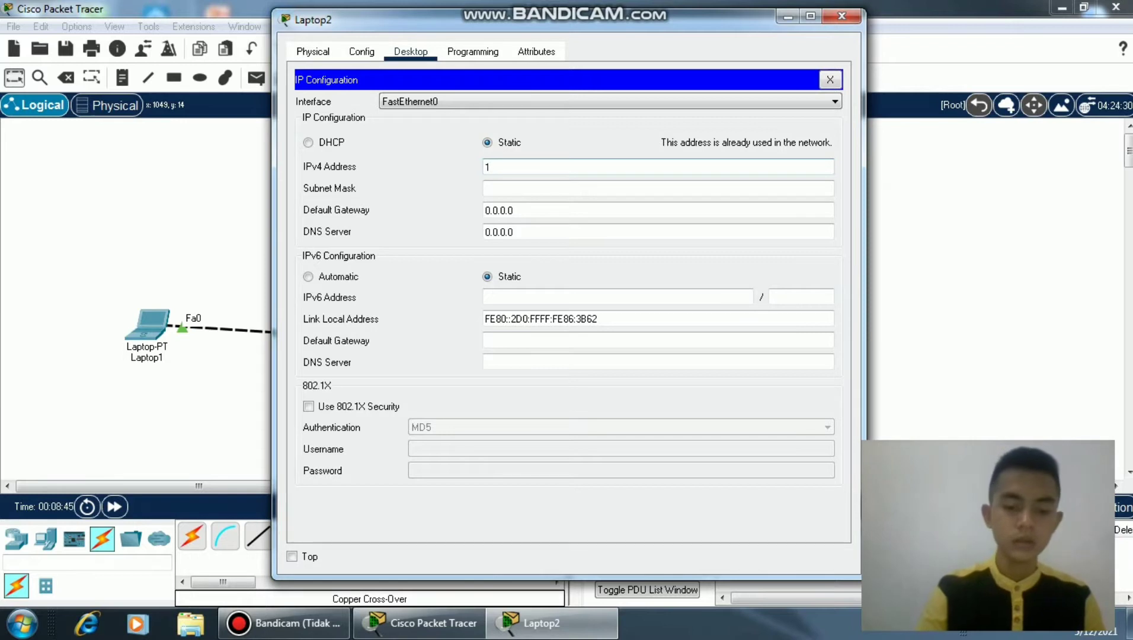
type("92")
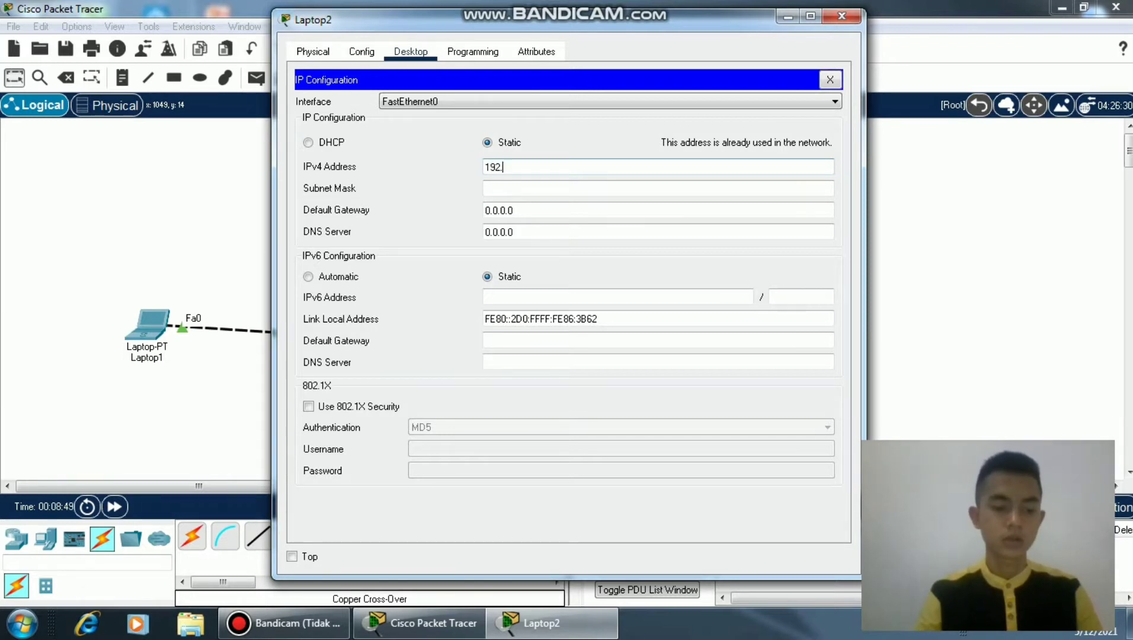
type(".168")
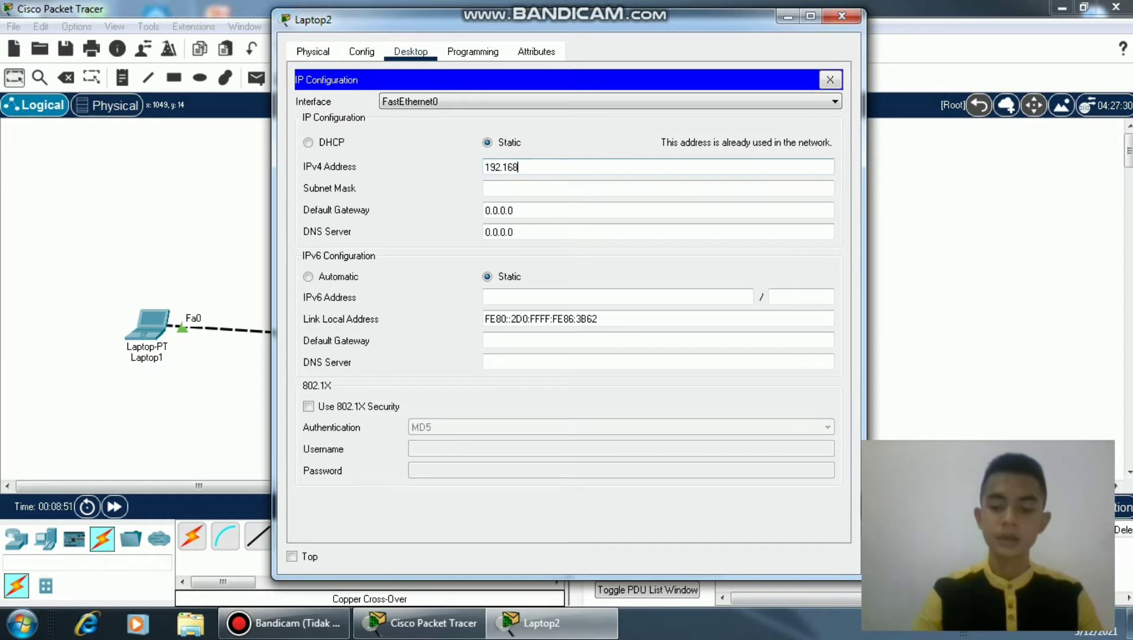
type(".1.2")
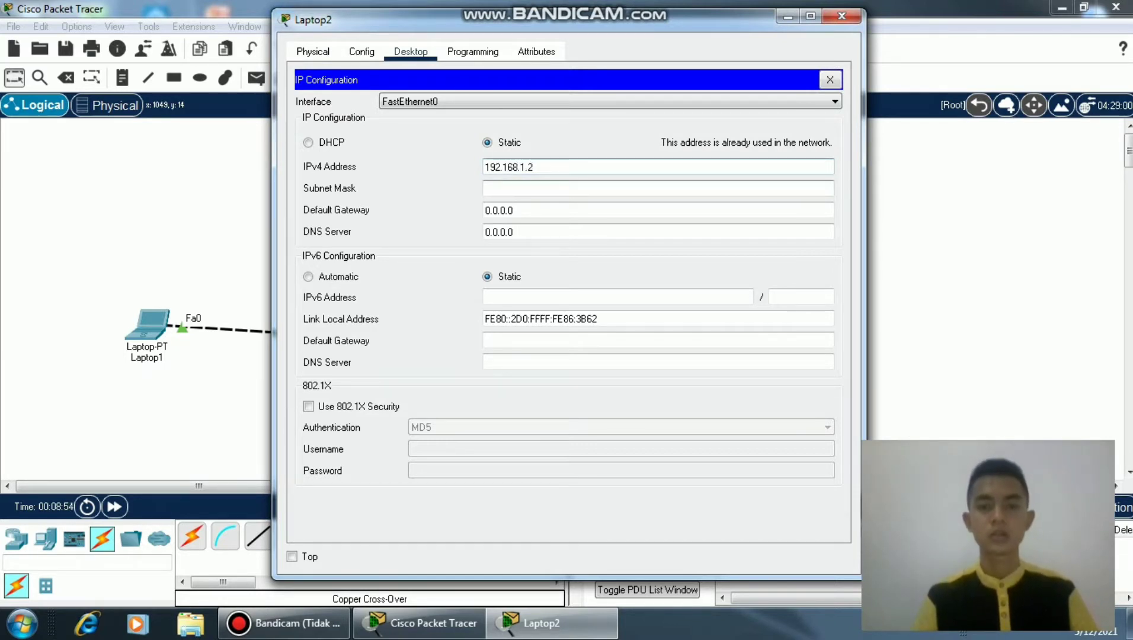
left_click(536, 188)
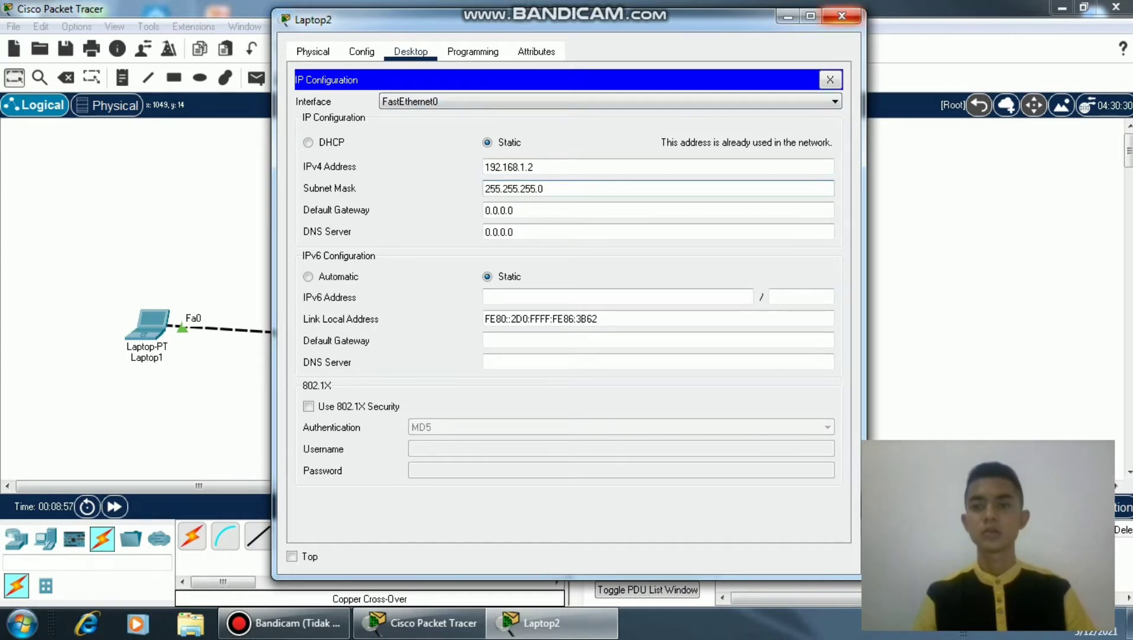
left_click(841, 16)
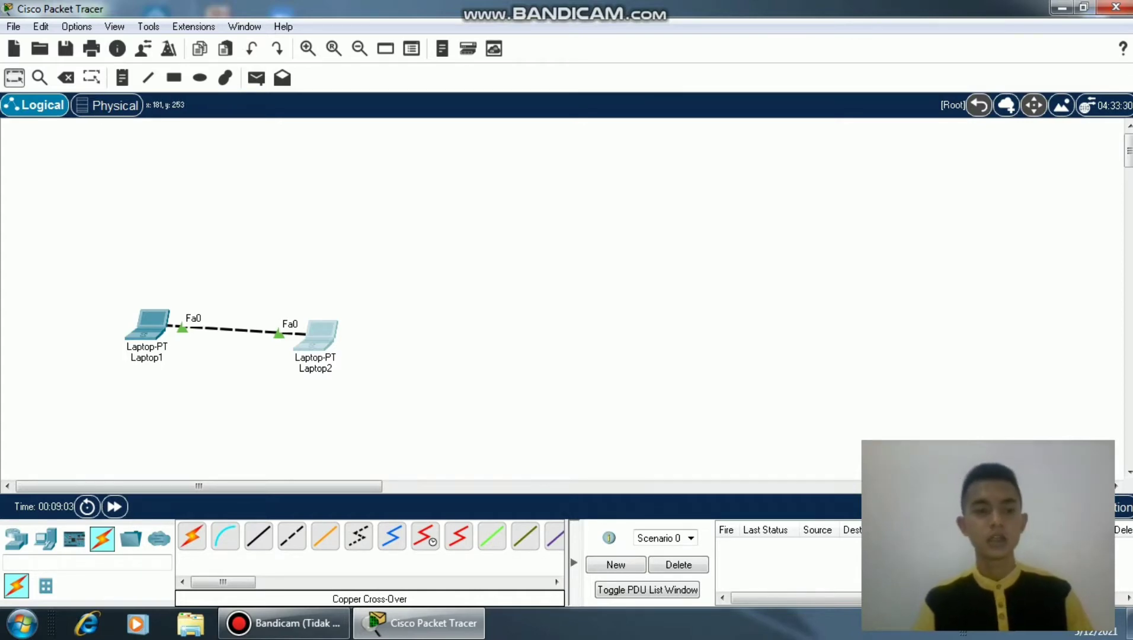
- Open the Command Prompt on Laptop1 and run ipconfig to check its IP settings
left_click(148, 325)
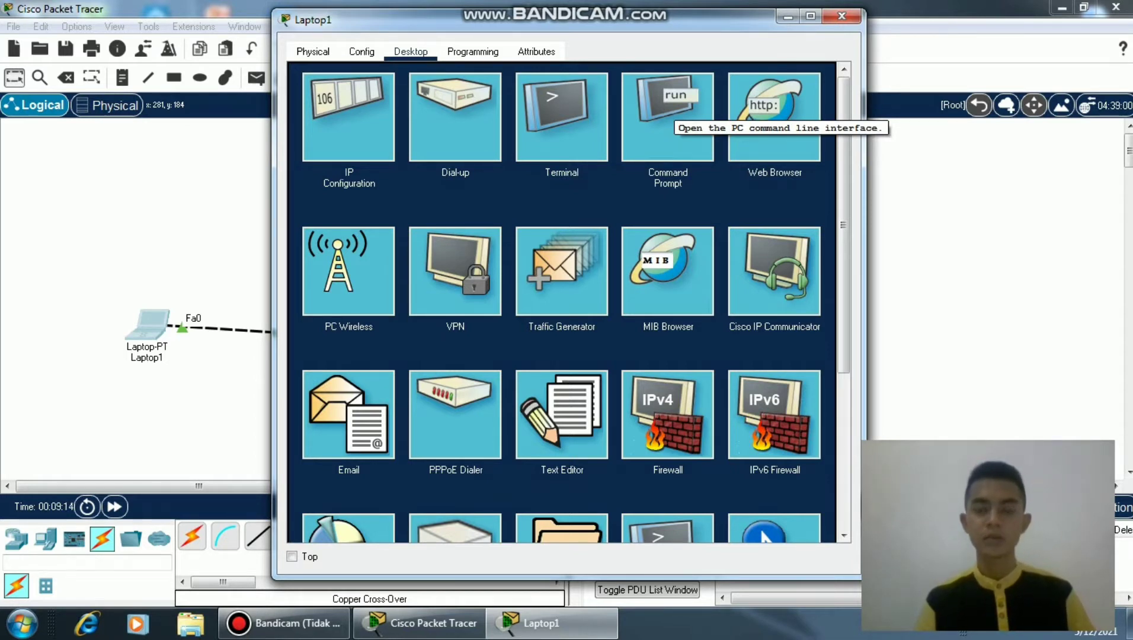
left_click(668, 114)
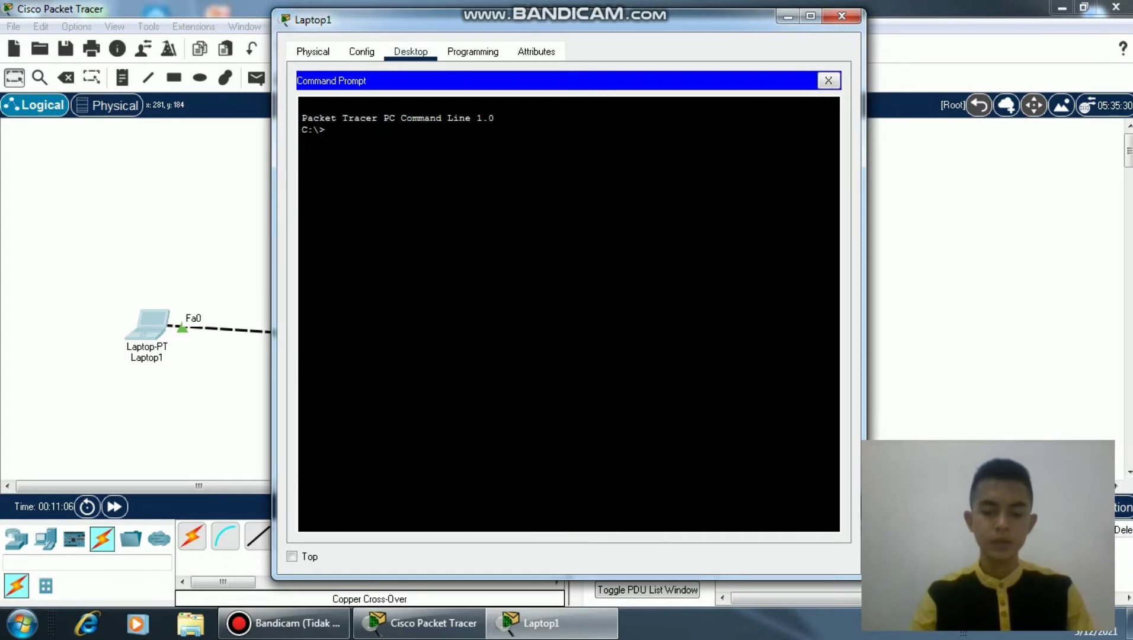
type("ipconfig")
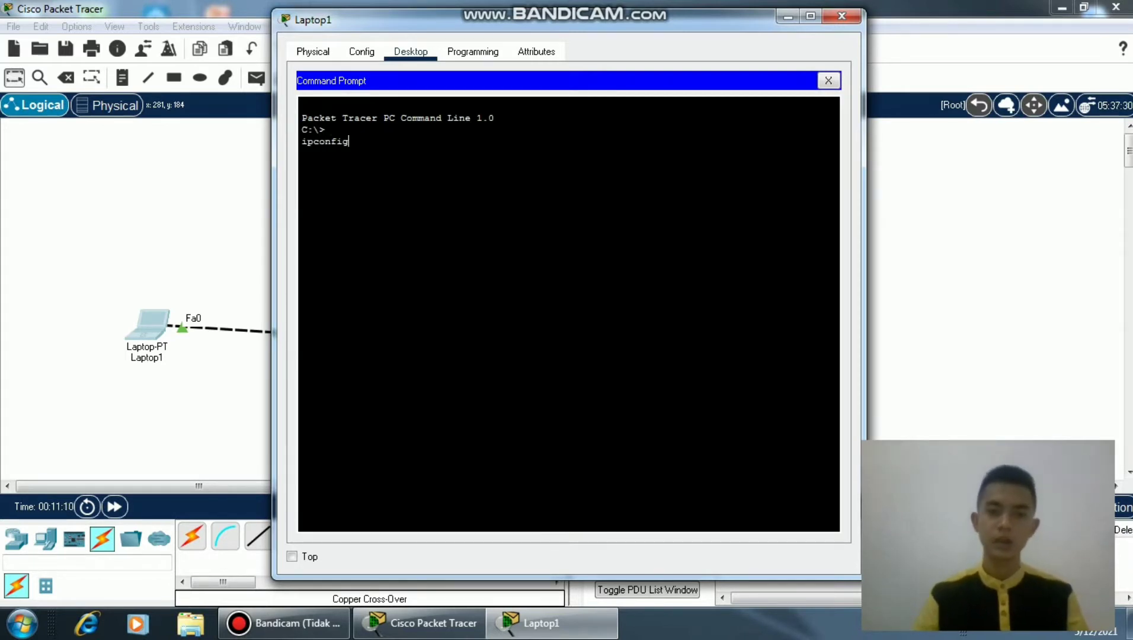
key("Return")
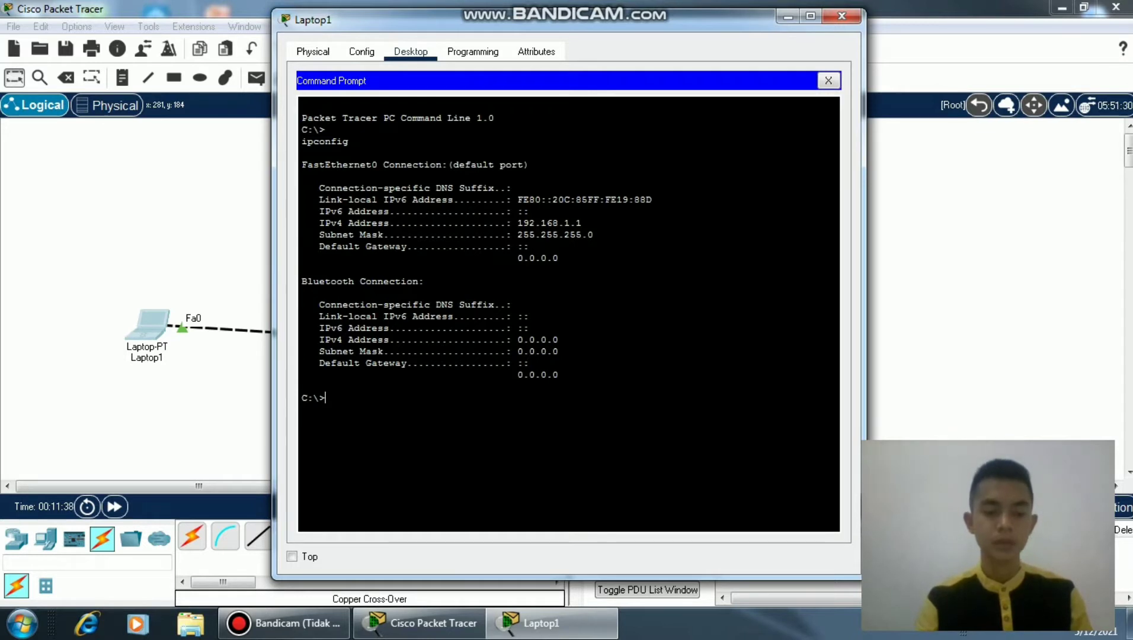
- Ping Laptop2 at 192.168.1.2 from Laptop1's Command Prompt and close the Laptop1 window
type("pi")
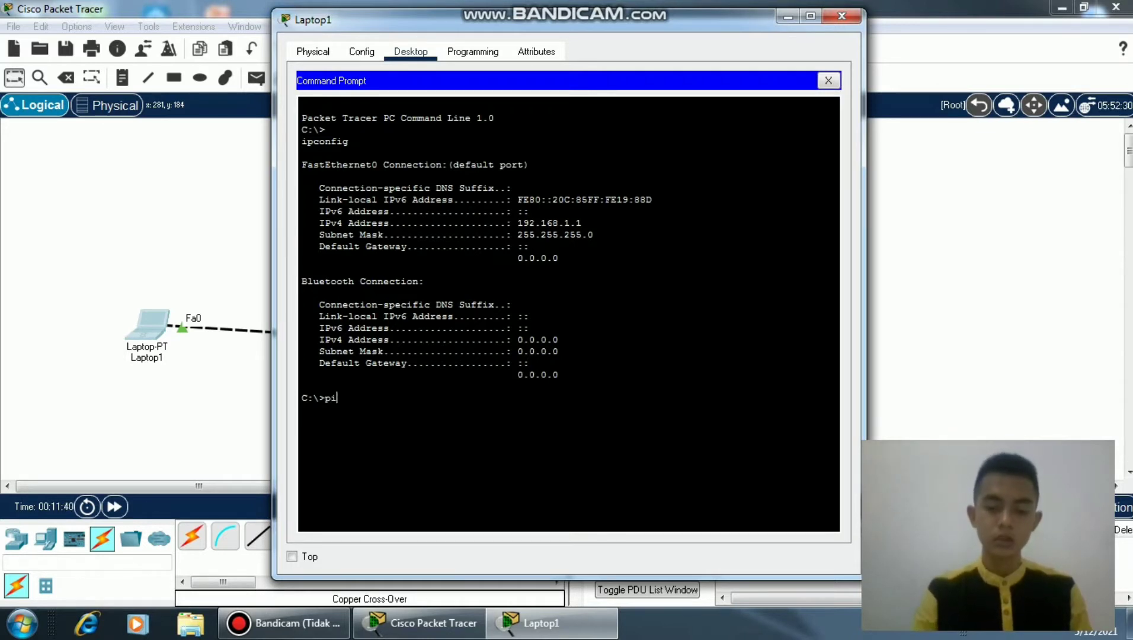
type("ng")
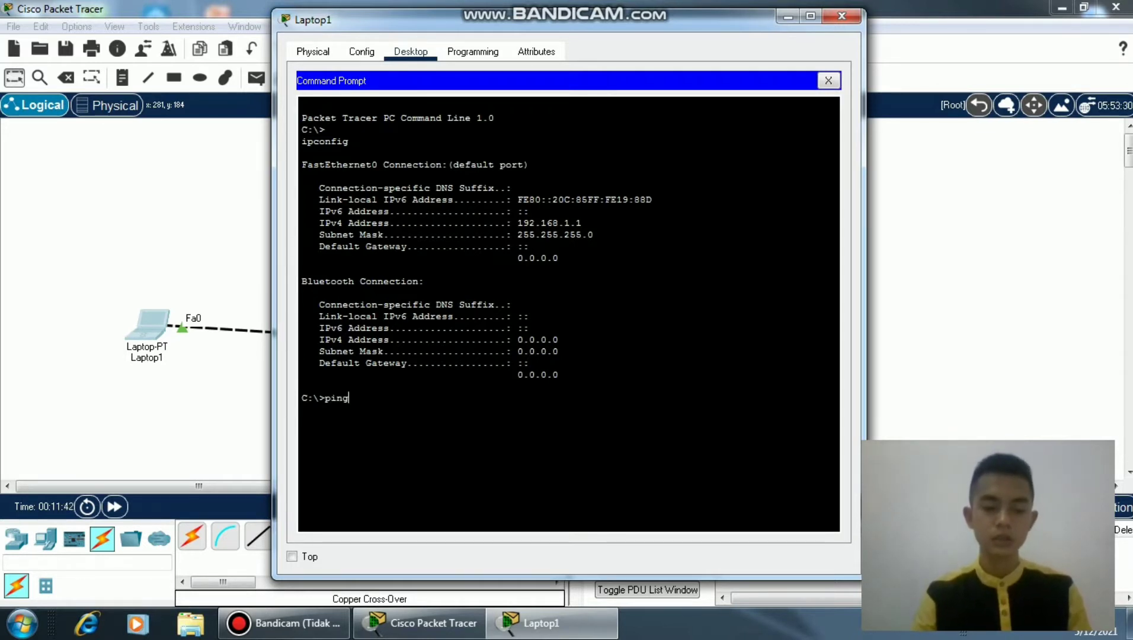
type("192")
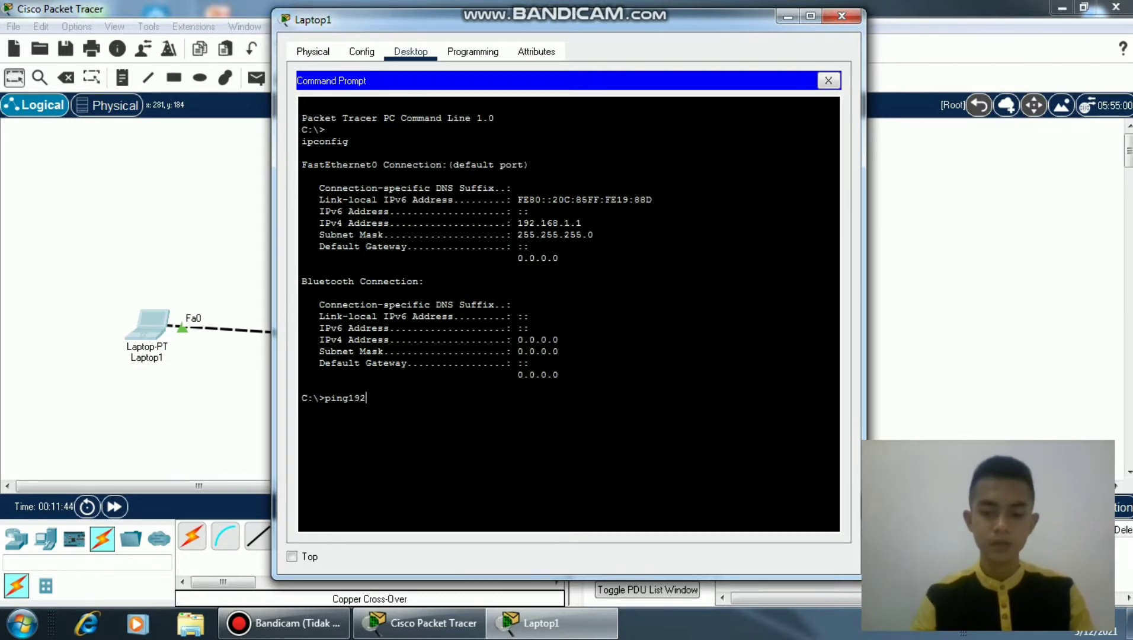
key("BackSpace")
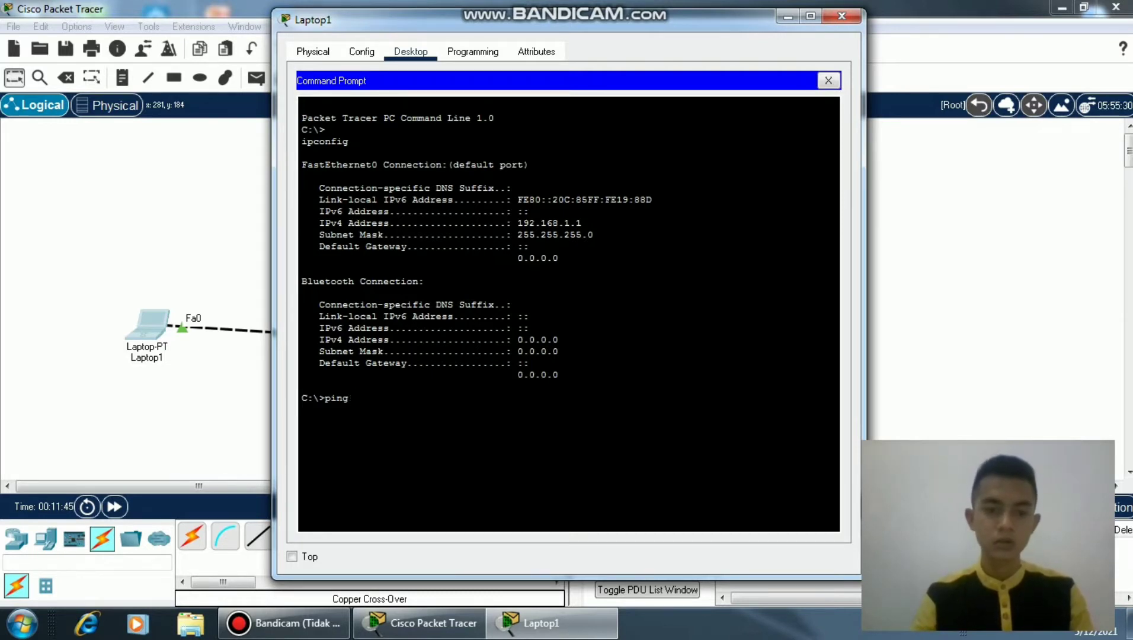
type("192")
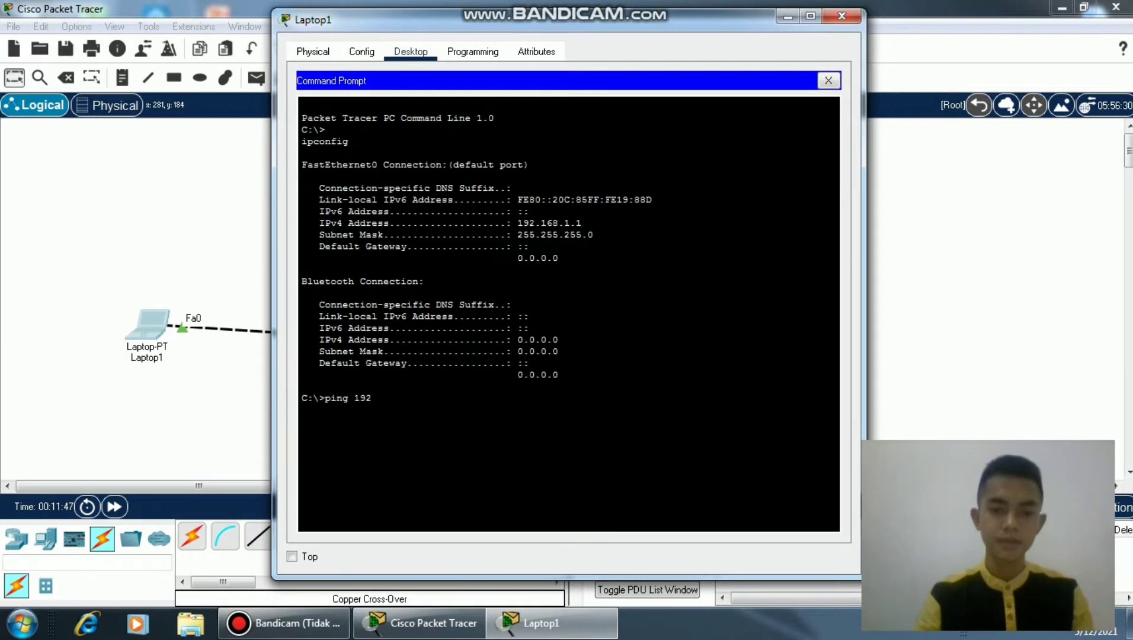
type(".168")
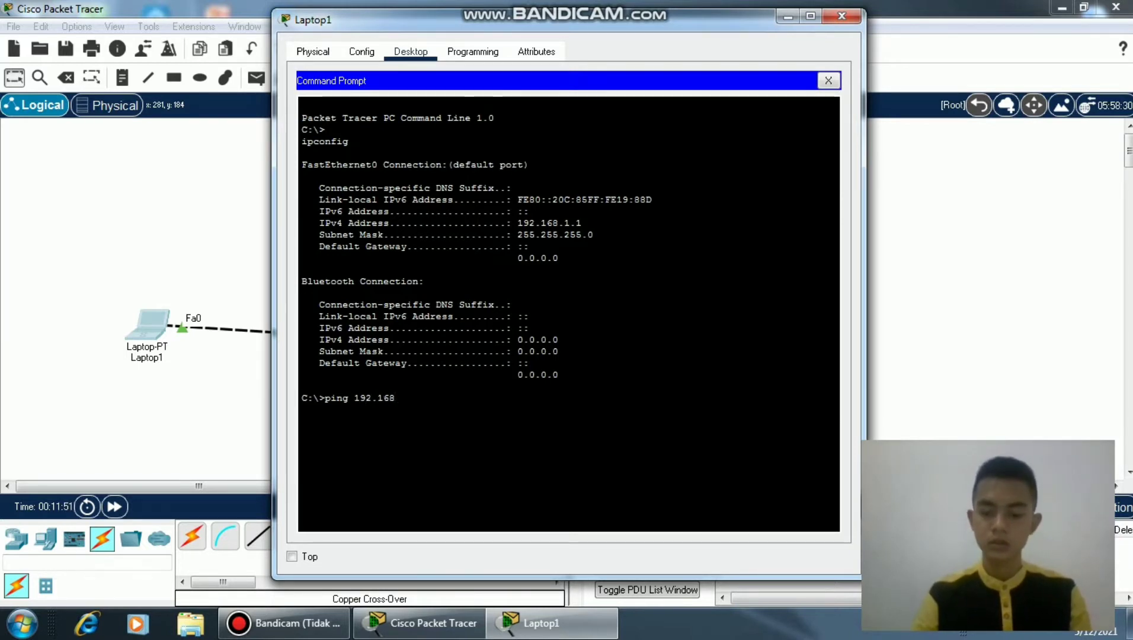
type(".1")
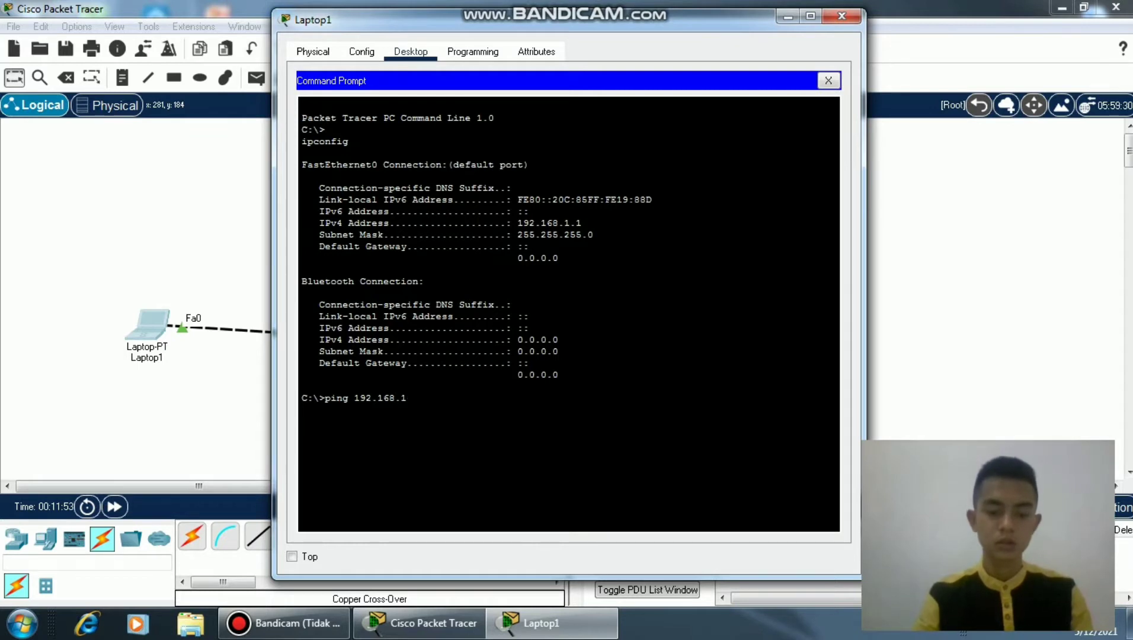
type(".2")
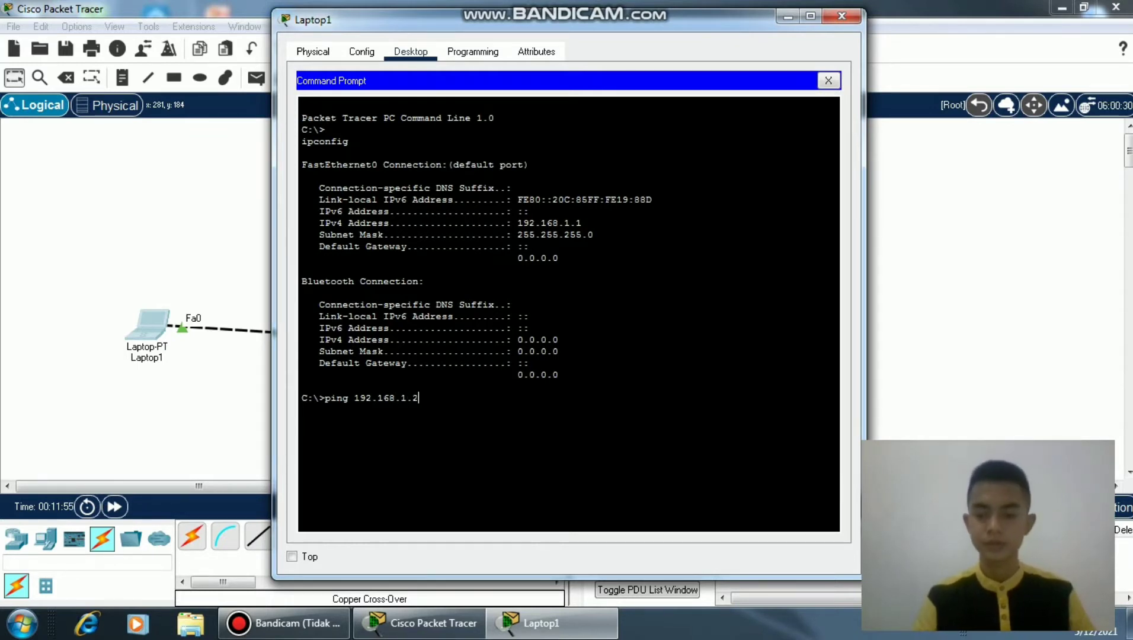
key("Return")
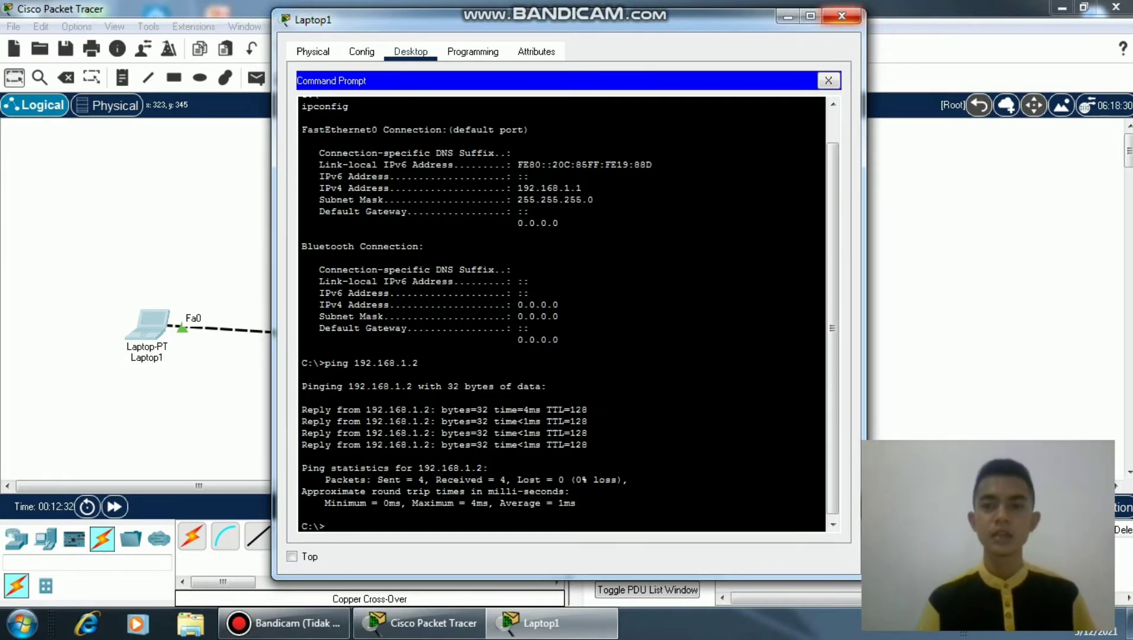
left_click(841, 16)
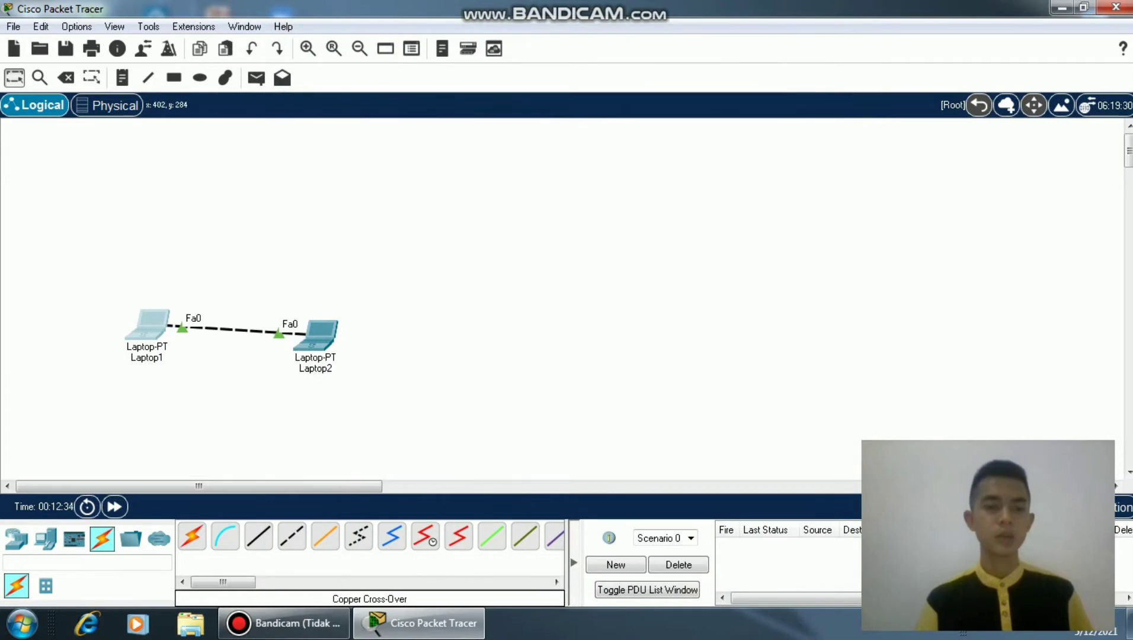
- Open the Command Prompt on Laptop2 and run ipconfig to check its IP settings
left_click(320, 342)
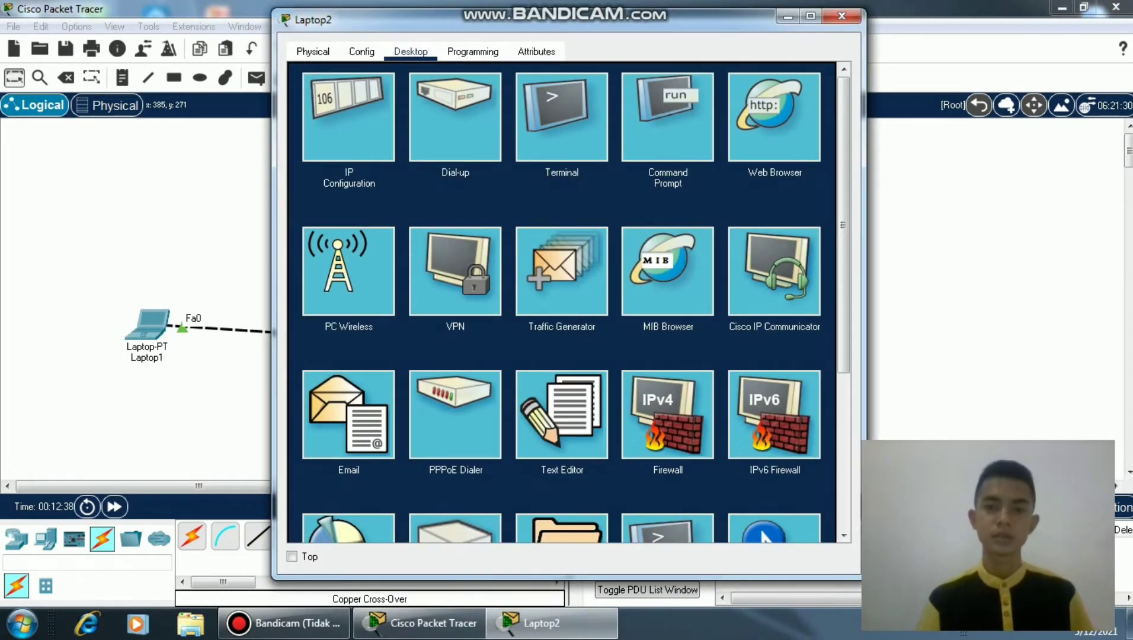
left_click(668, 117)
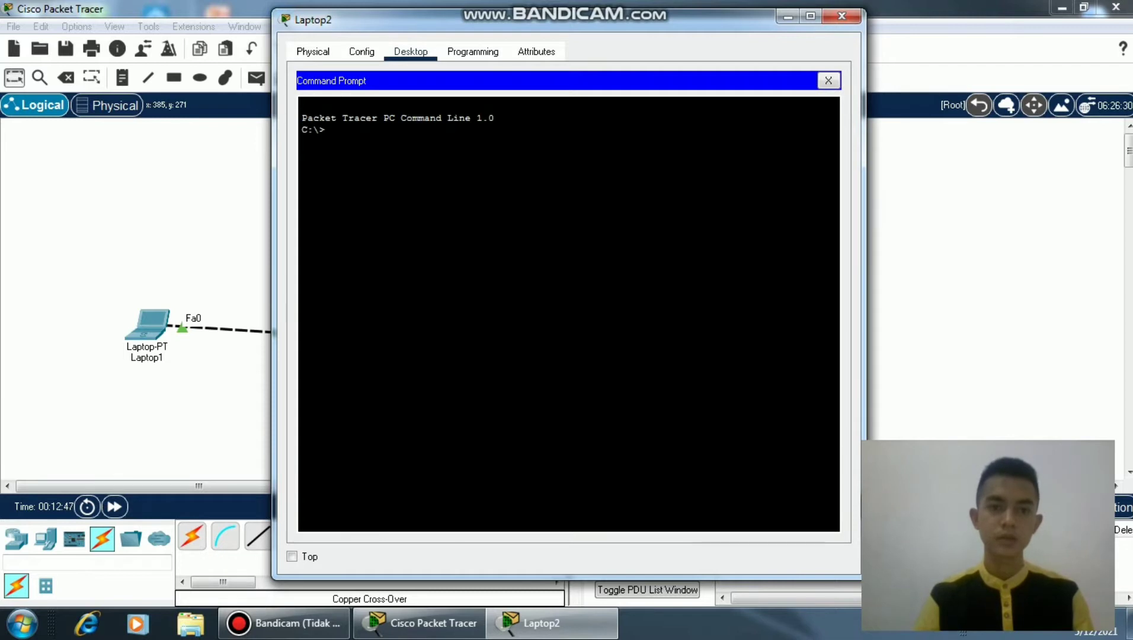
type("ip")
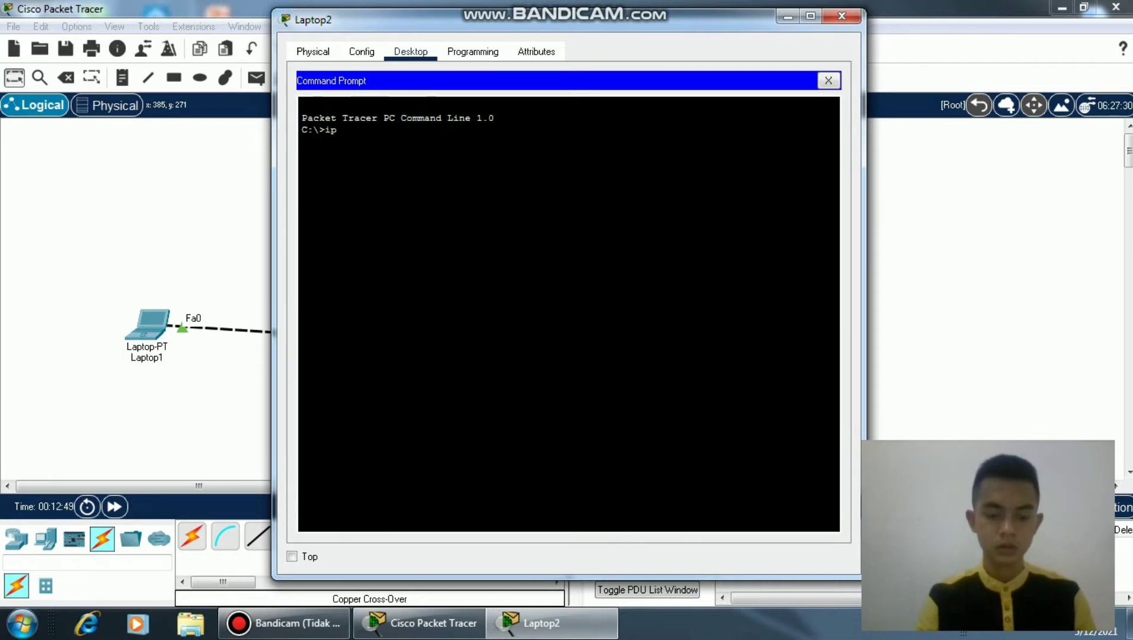
type("conf")
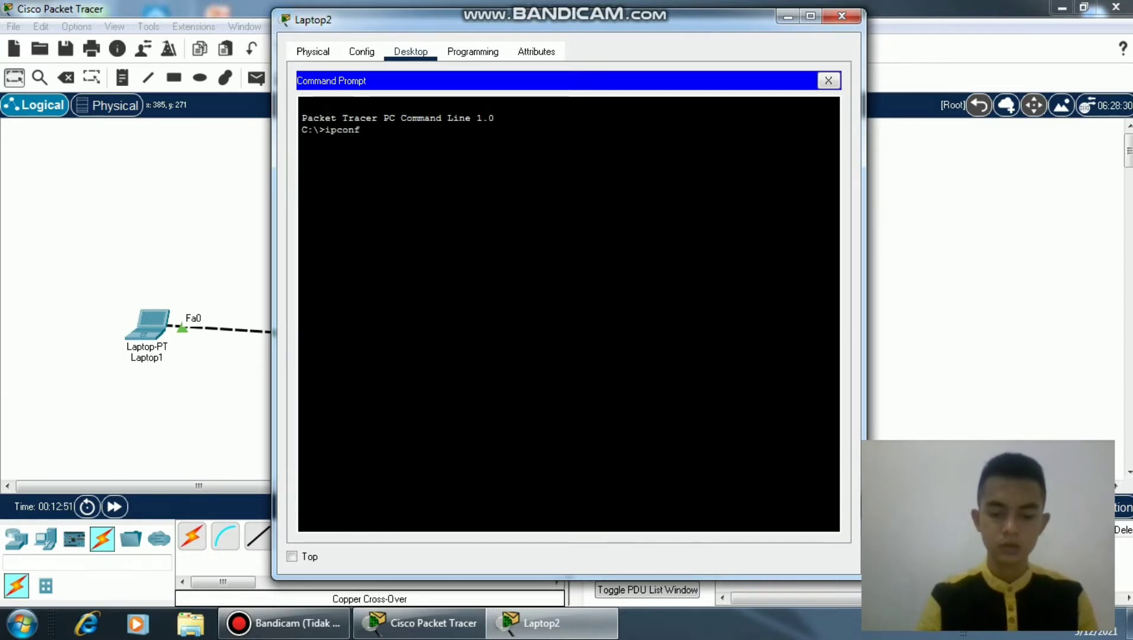
type("ig")
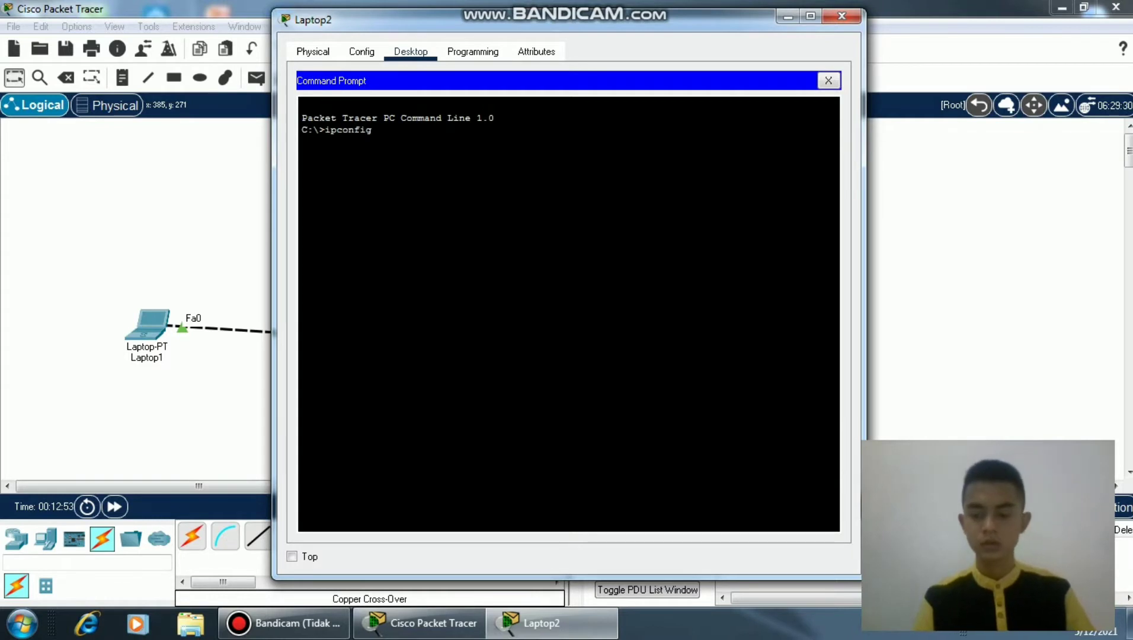
key("Return")
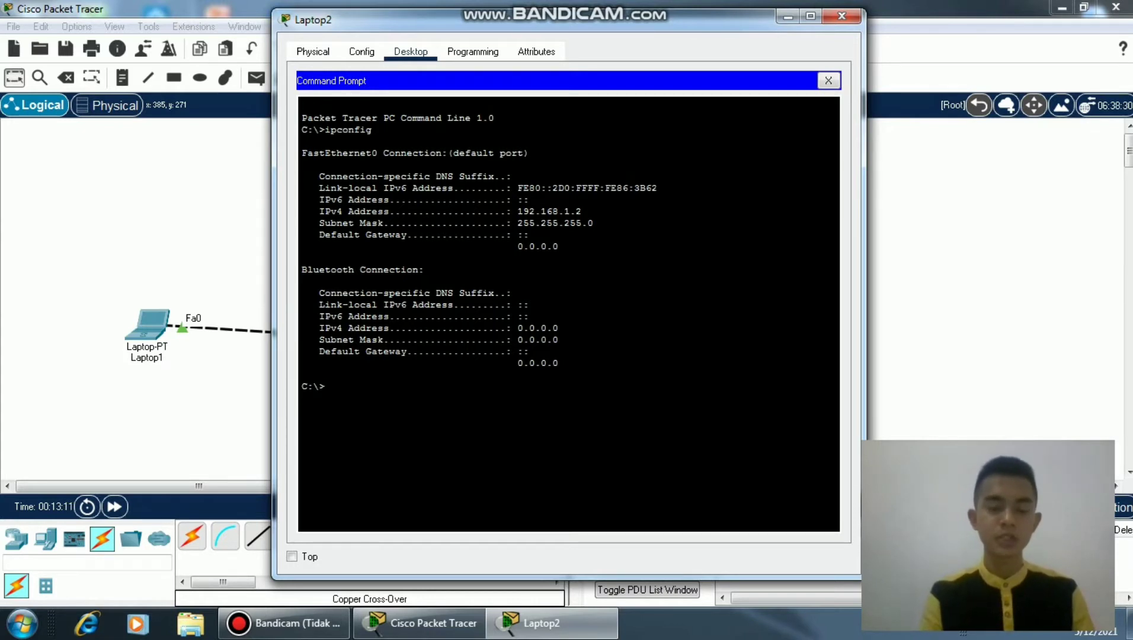
- Ping Laptop1 at 192.168.1.1 from Laptop2's Command Prompt and minimize the Laptop2 window
type("p")
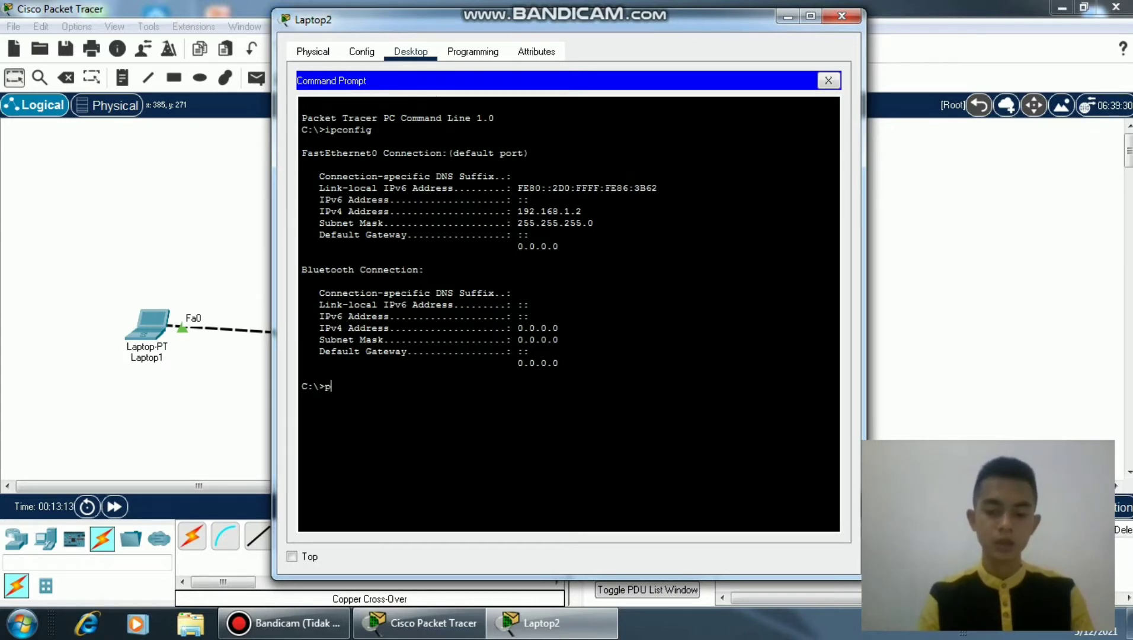
type("ing ")
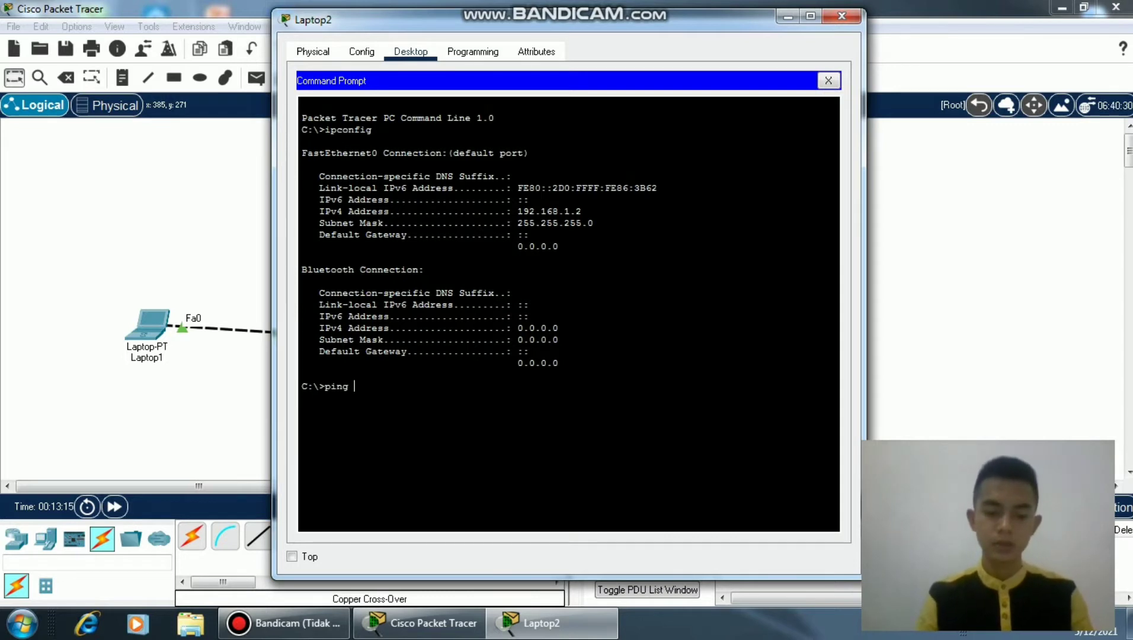
type("192")
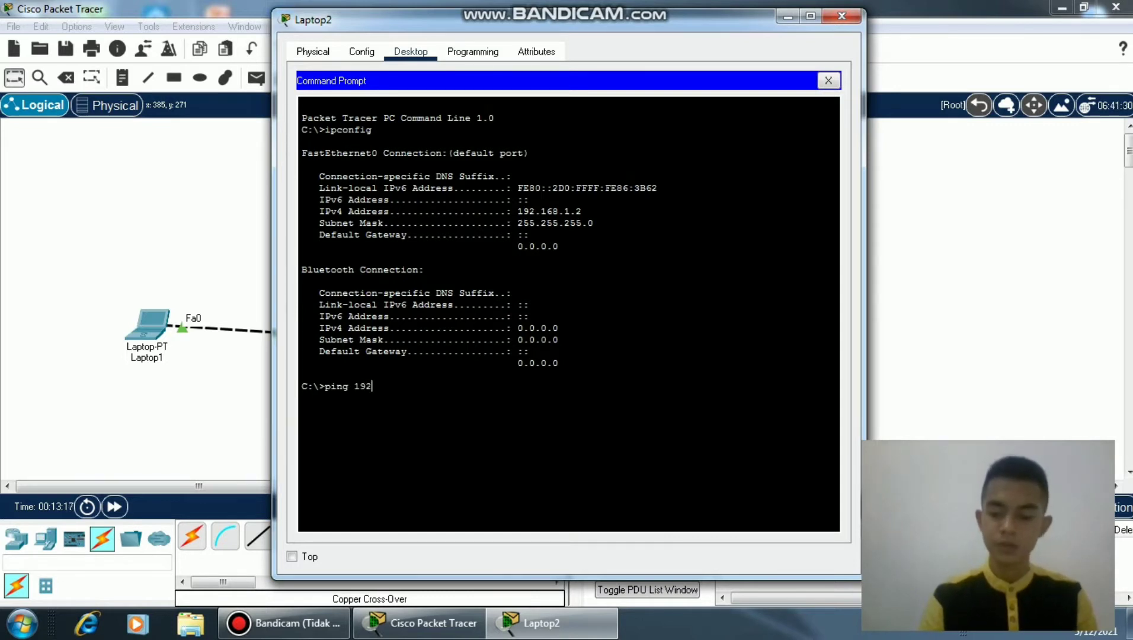
type(".168")
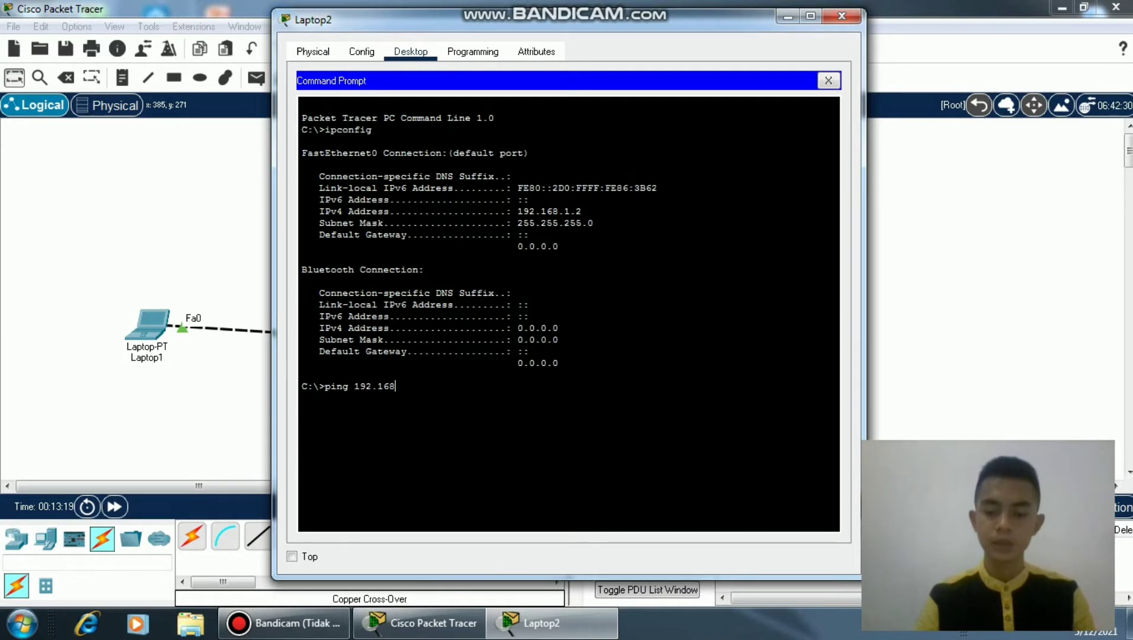
type(".1")
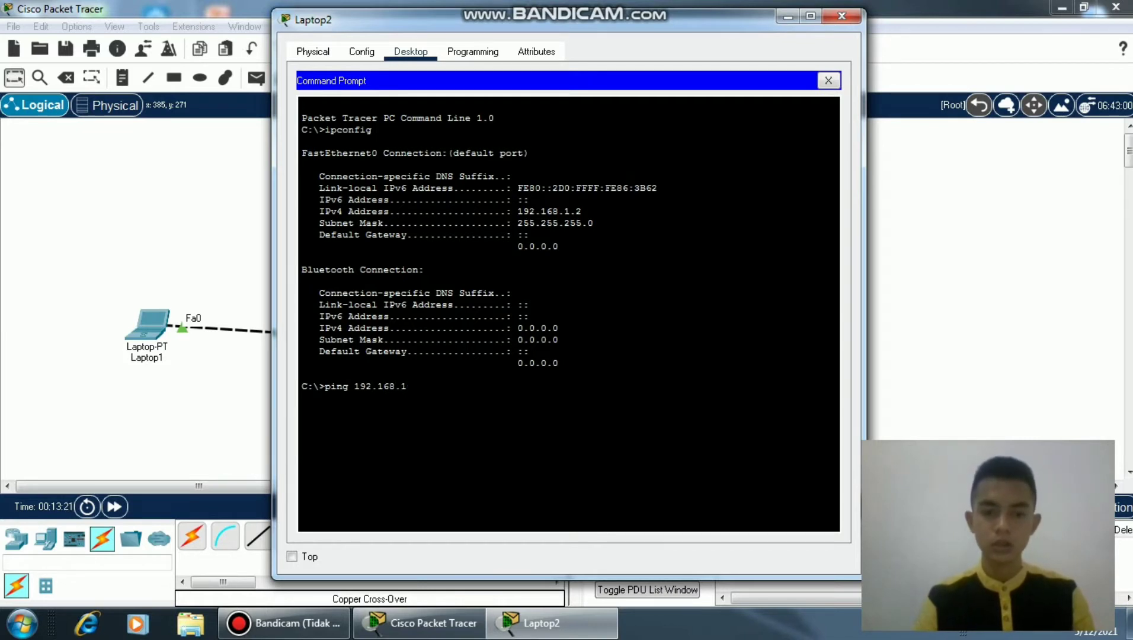
type(".1")
key("Return")
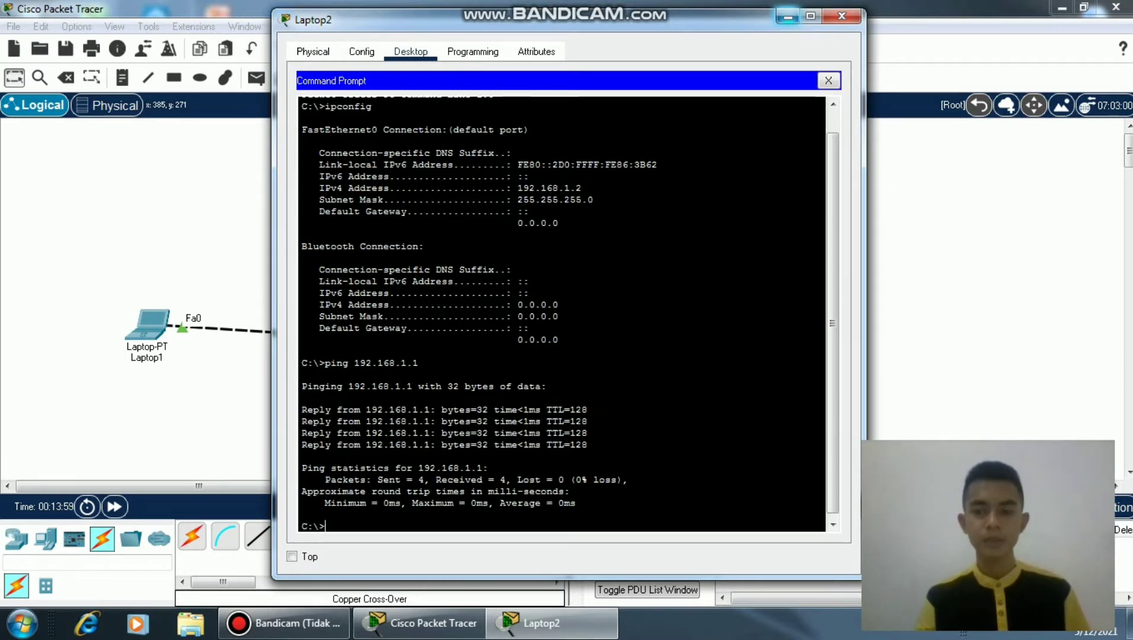
left_click(788, 17)
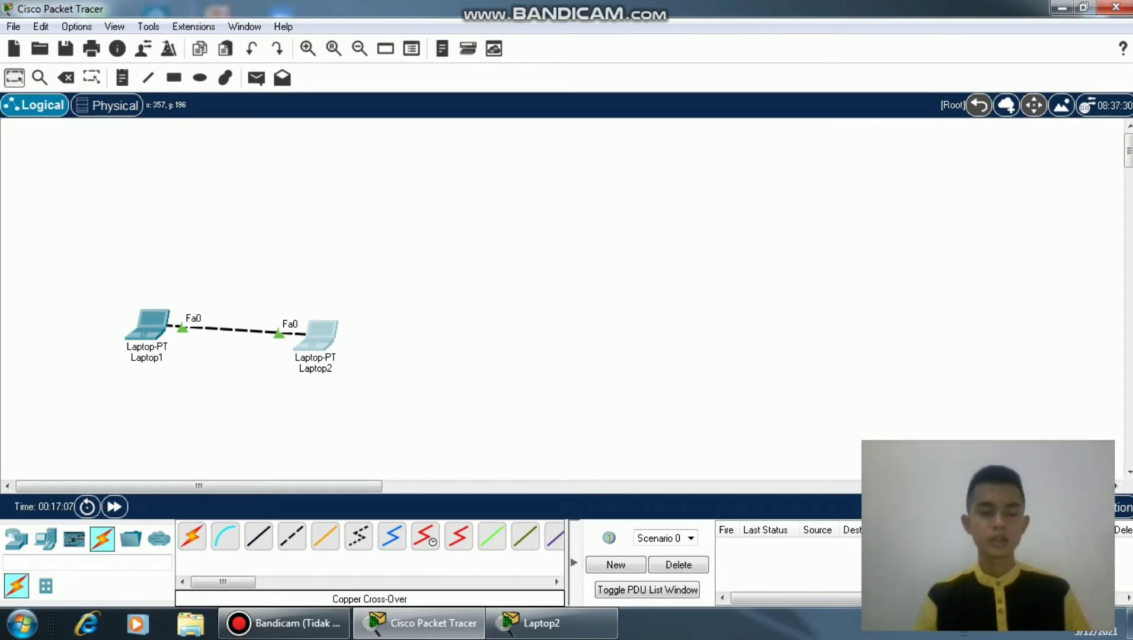
- Place a PT-Hub in the empty workspace up and to the right of the two laptops and view its physical ports
left_click(16, 539)
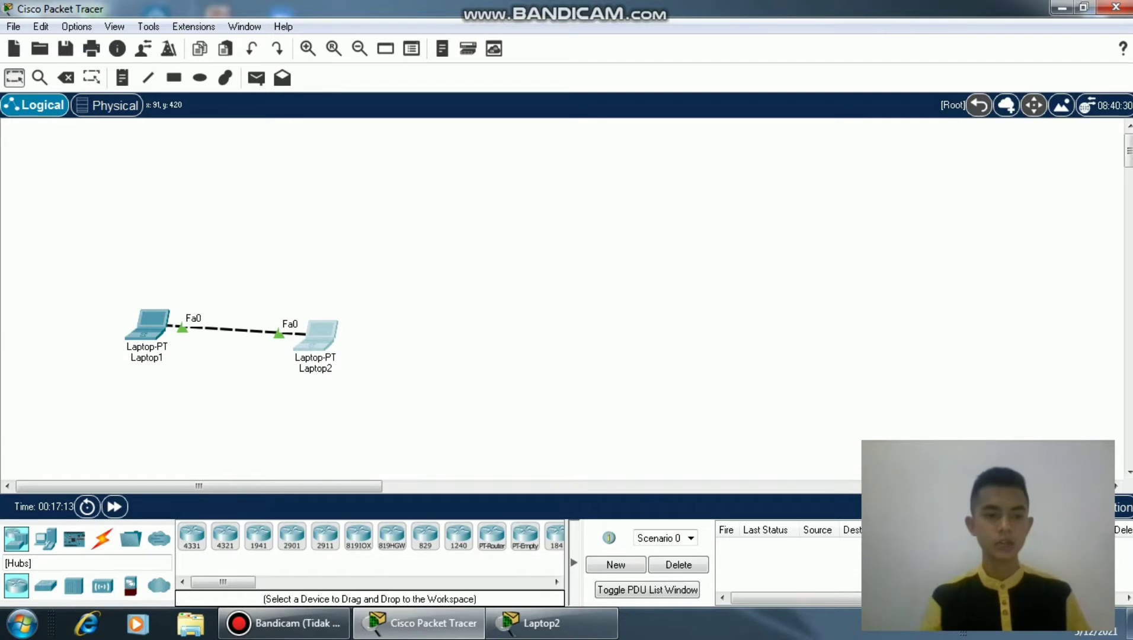
left_click(73, 585)
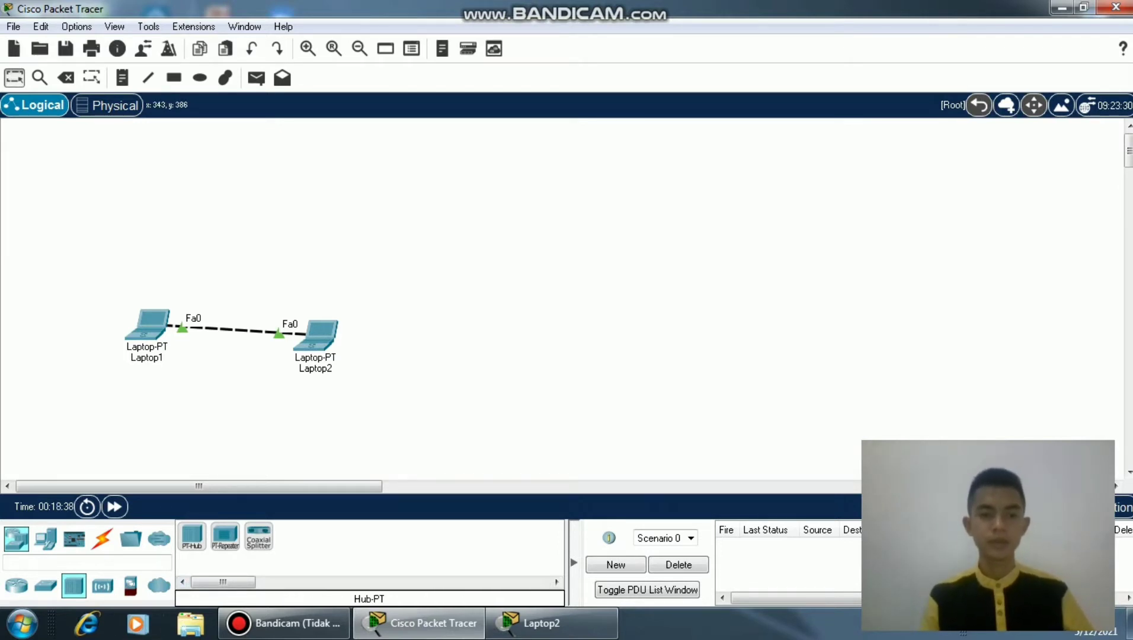
left_click_drag(191, 536, 449, 234)
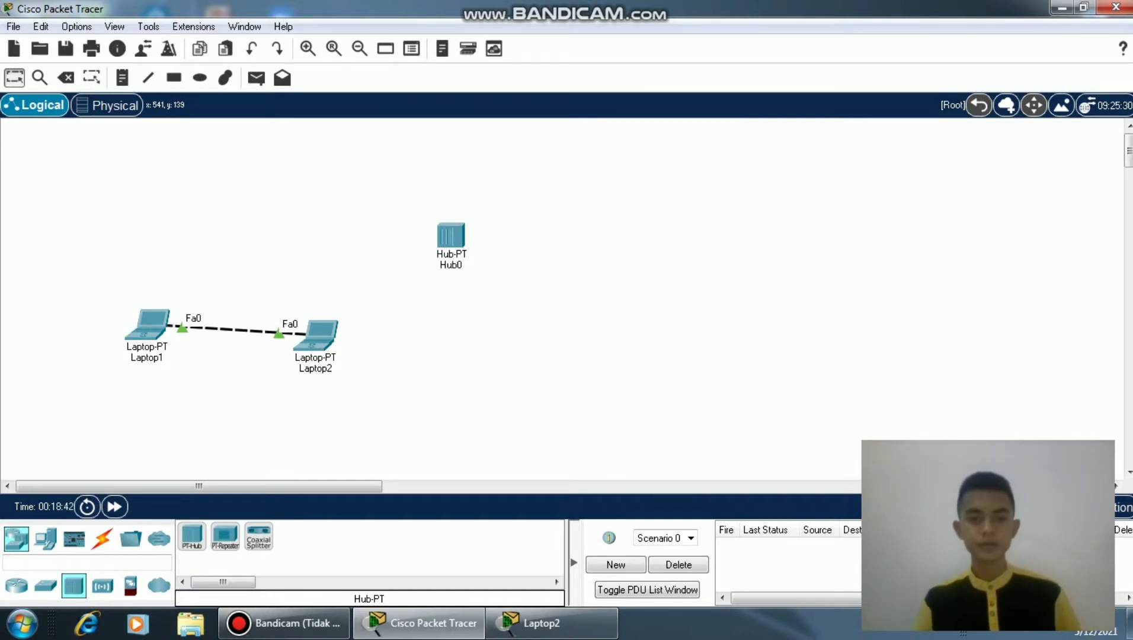
left_click(450, 236)
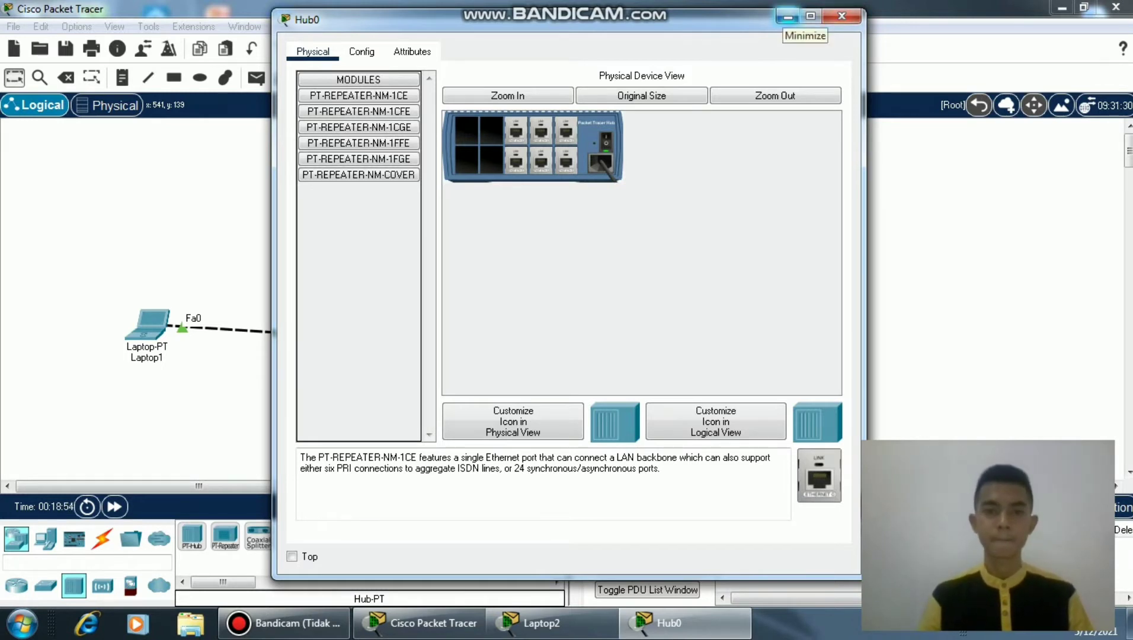
left_click(842, 16)
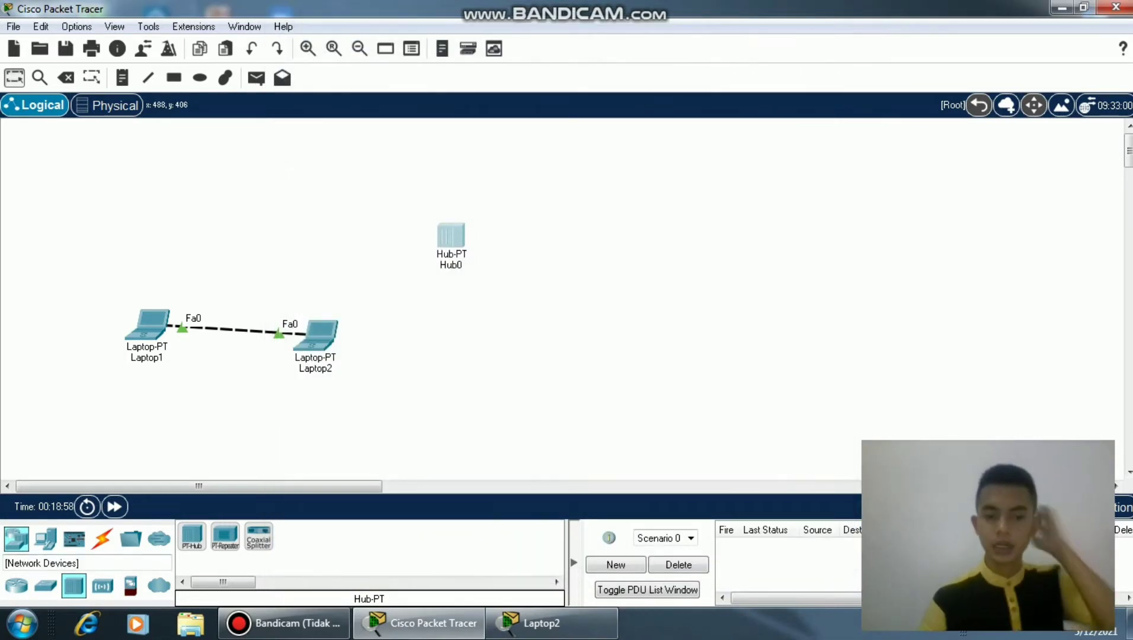
- Place three PCs in a horizontal row above and to the right of the hub
left_click(16, 538)
left_click(45, 538)
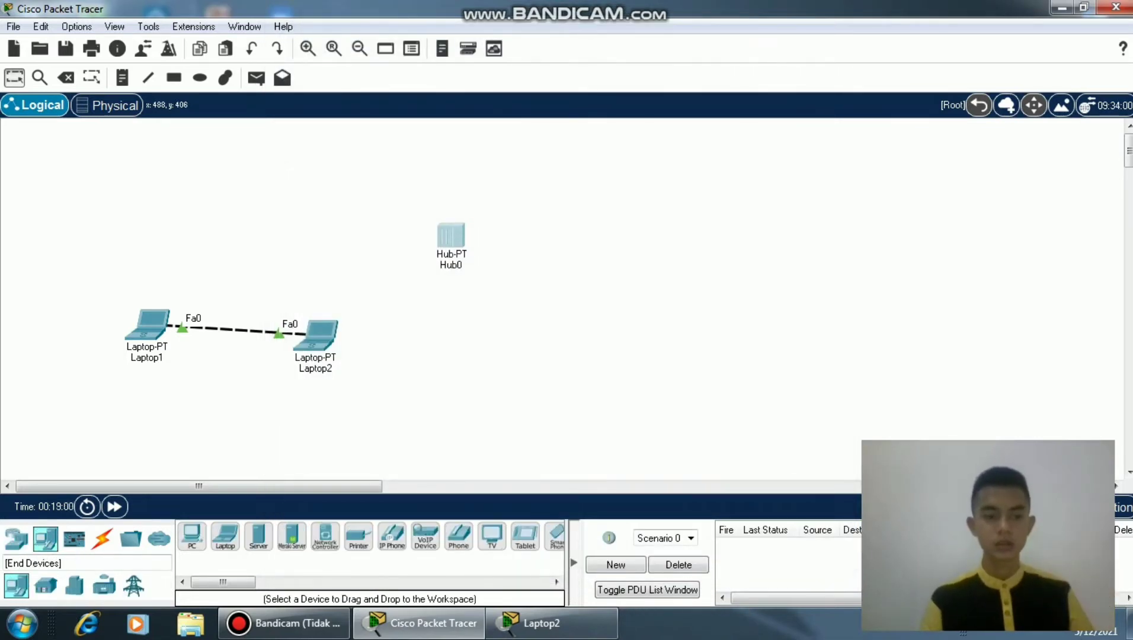
left_click(191, 537)
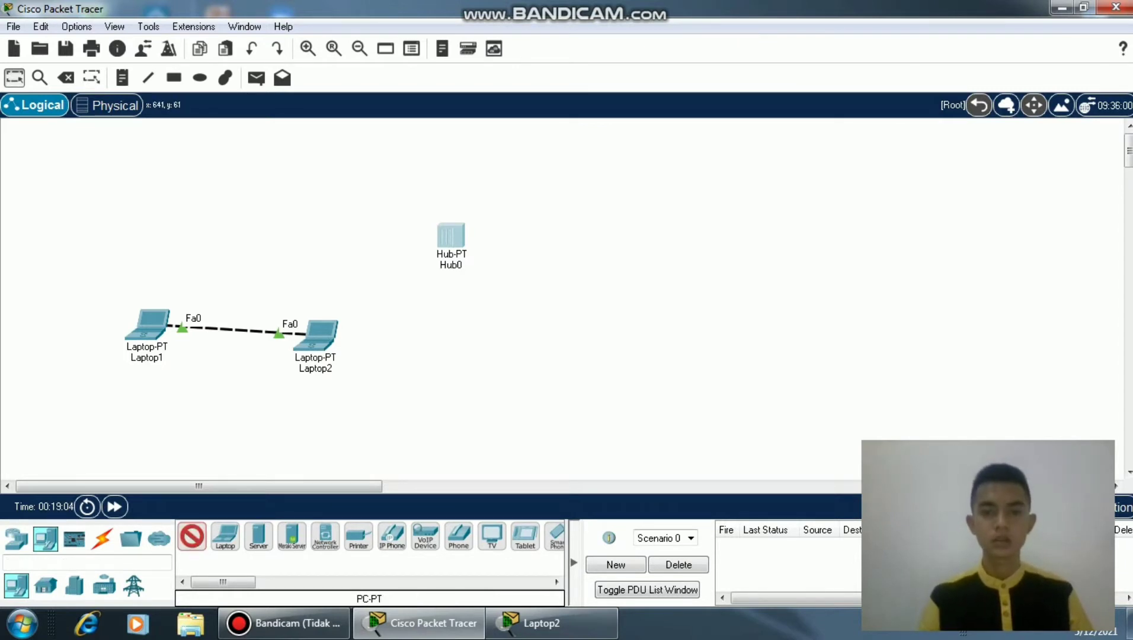
left_click(536, 163)
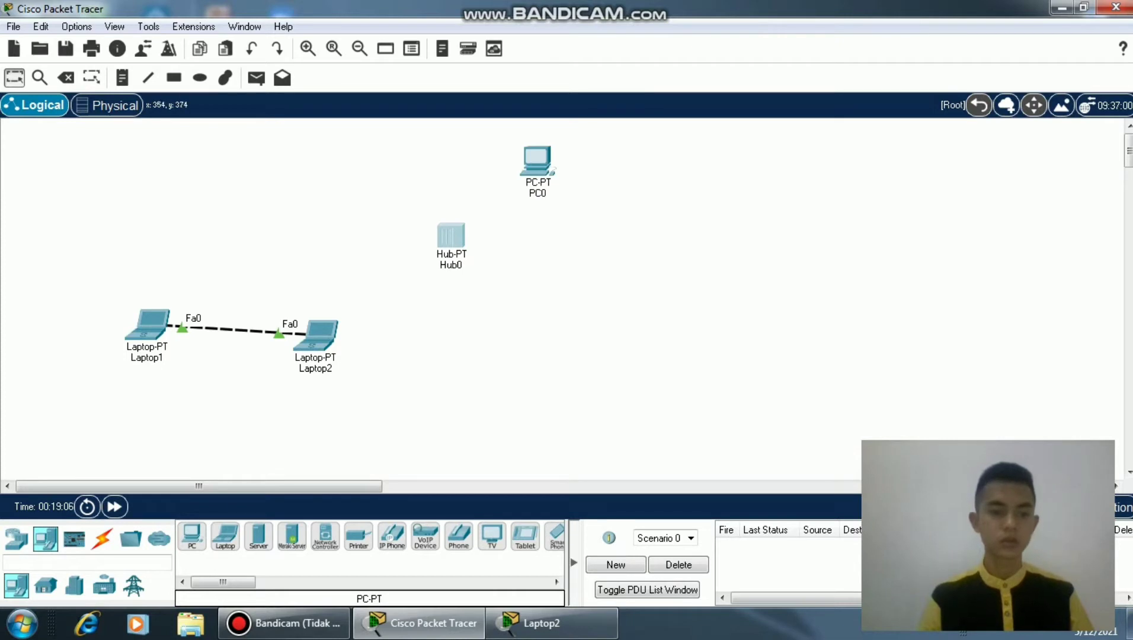
left_click(191, 536)
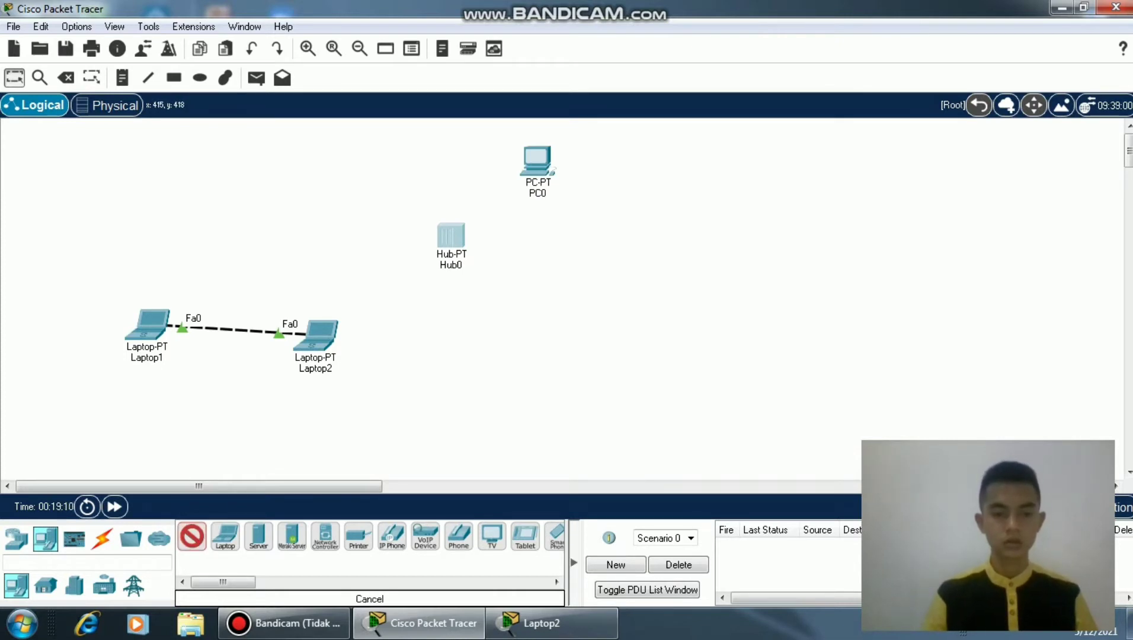
left_click(191, 537)
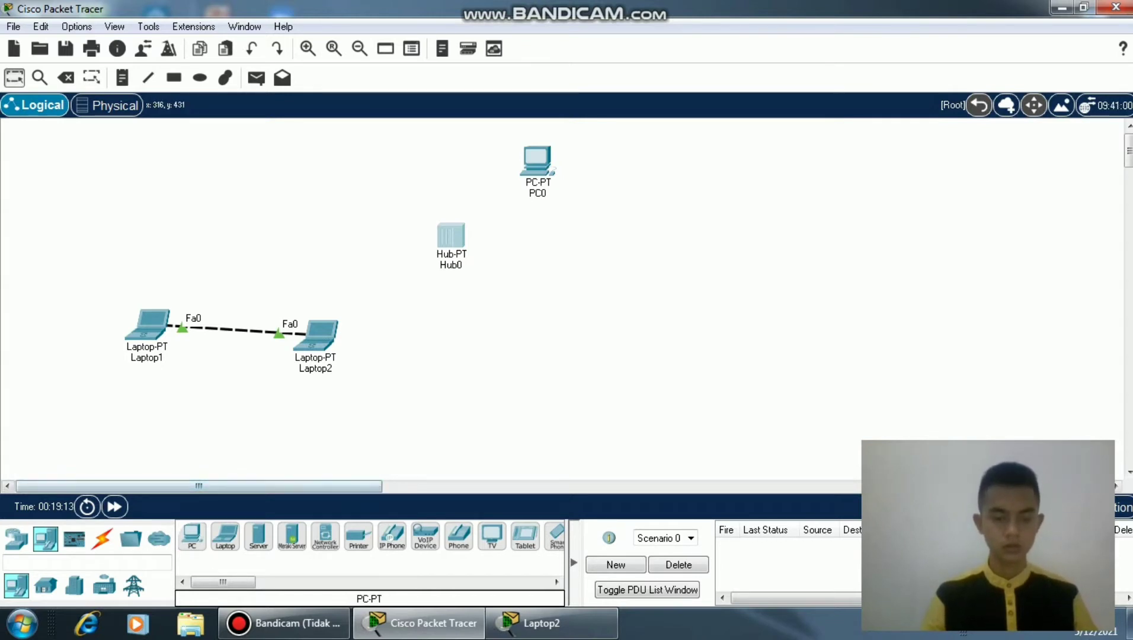
left_click(191, 536)
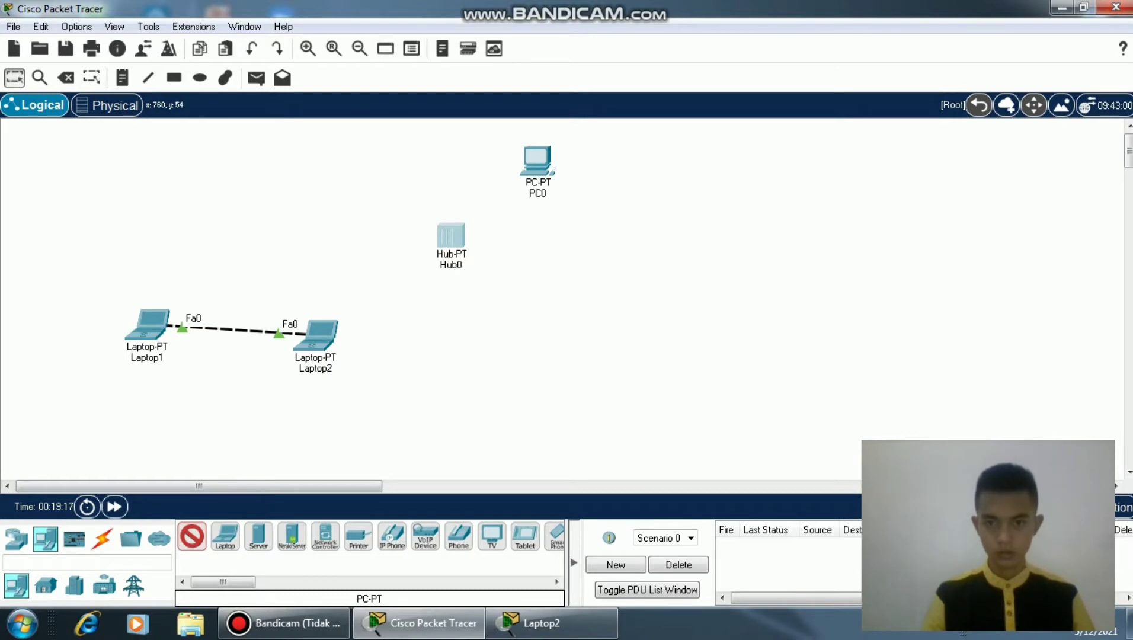
left_click(633, 165)
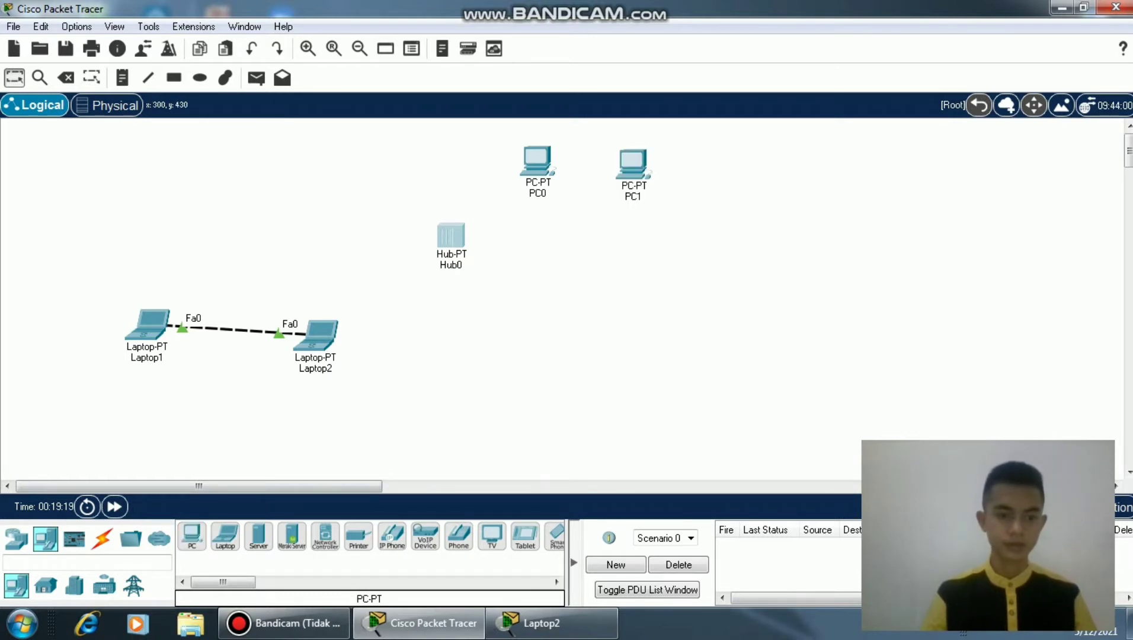
left_click(191, 536)
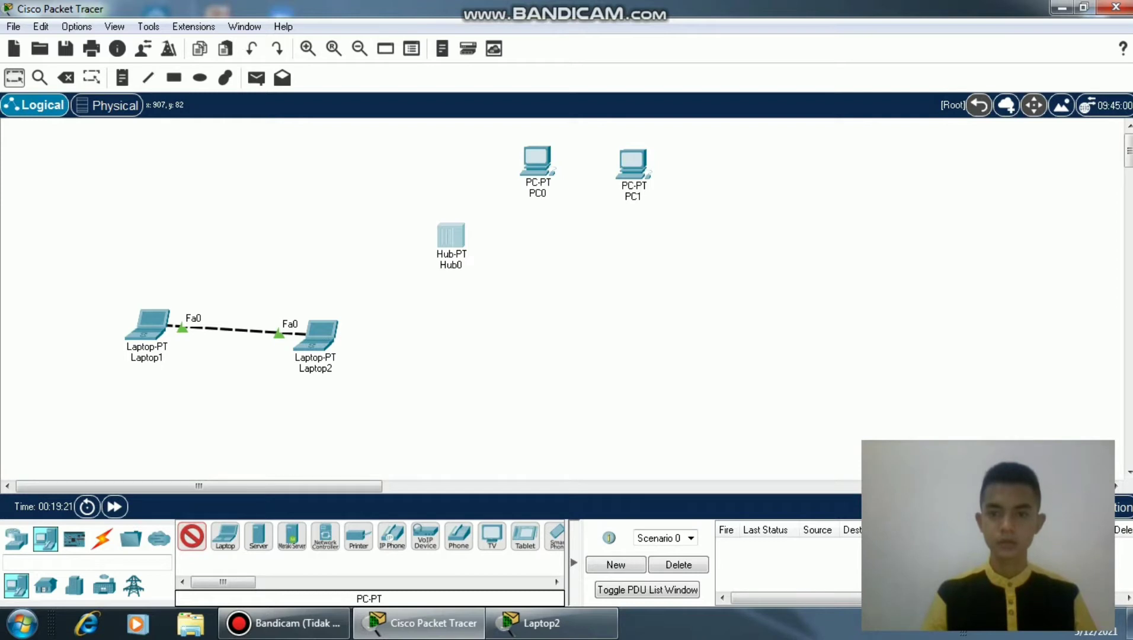
left_click(746, 173)
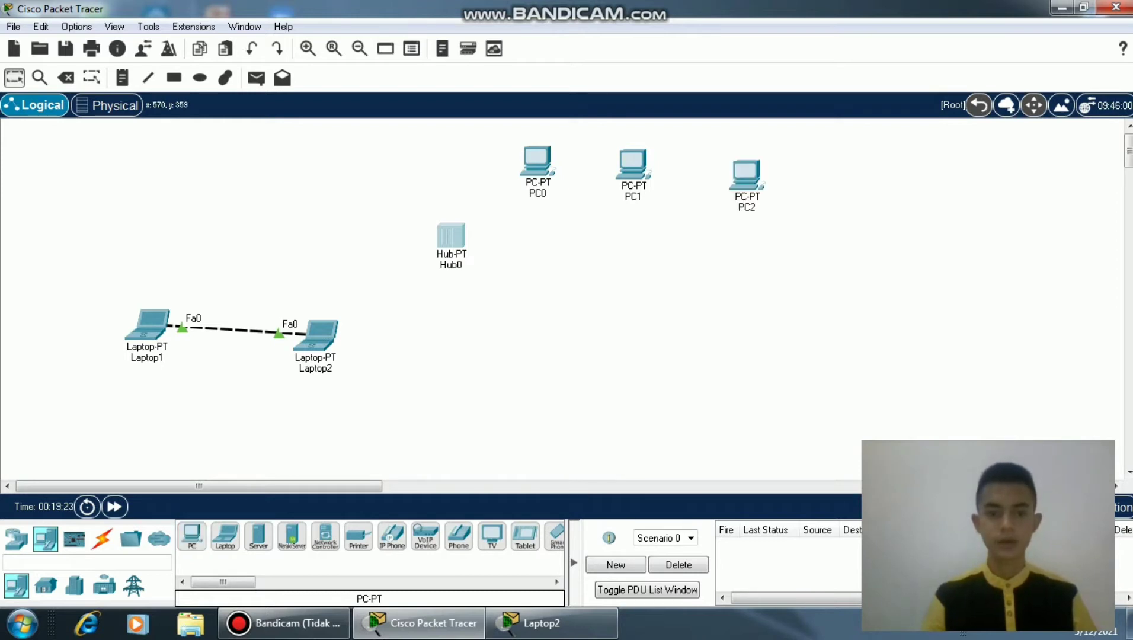
- Place three more PCs in a second row below the first and move the rightmost PC of each row slightly up into line
left_click(191, 536)
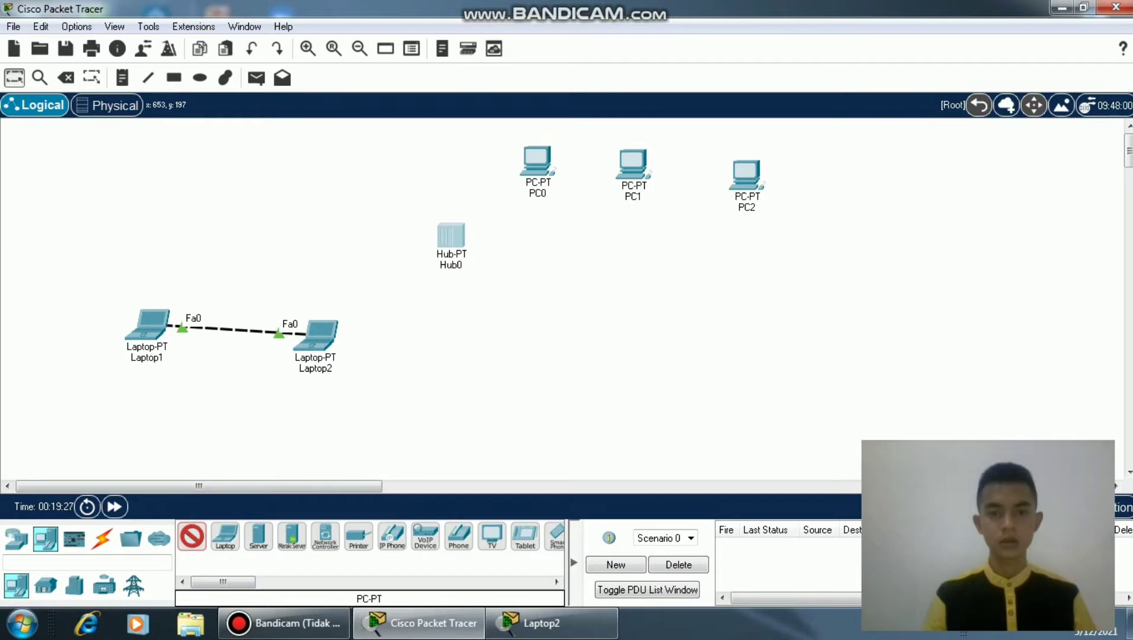
left_click(542, 287)
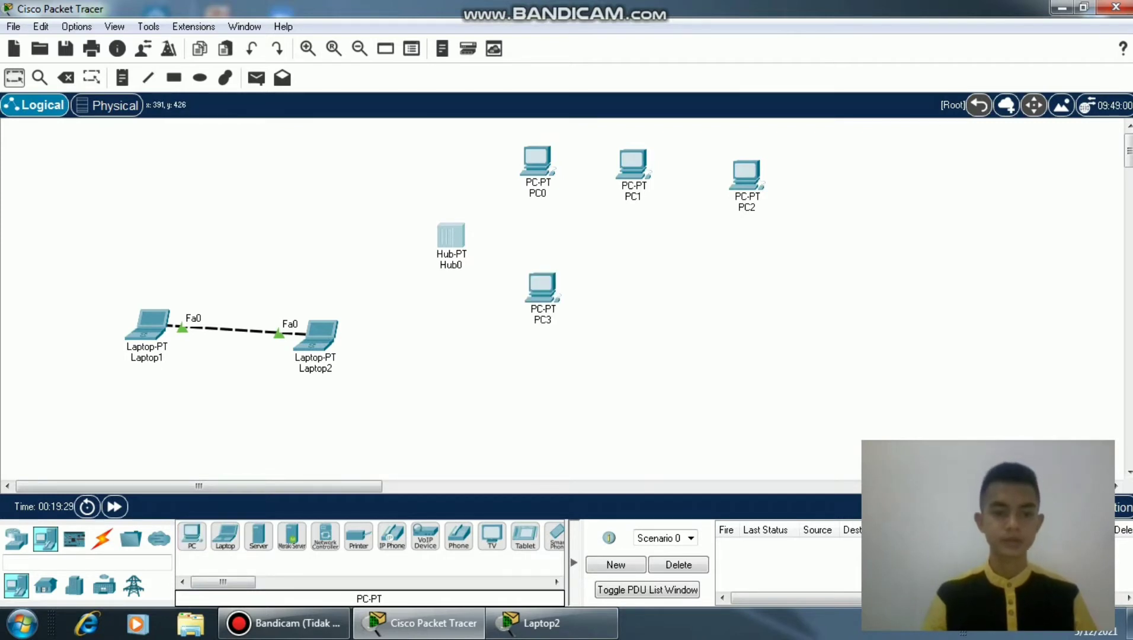
left_click(192, 536)
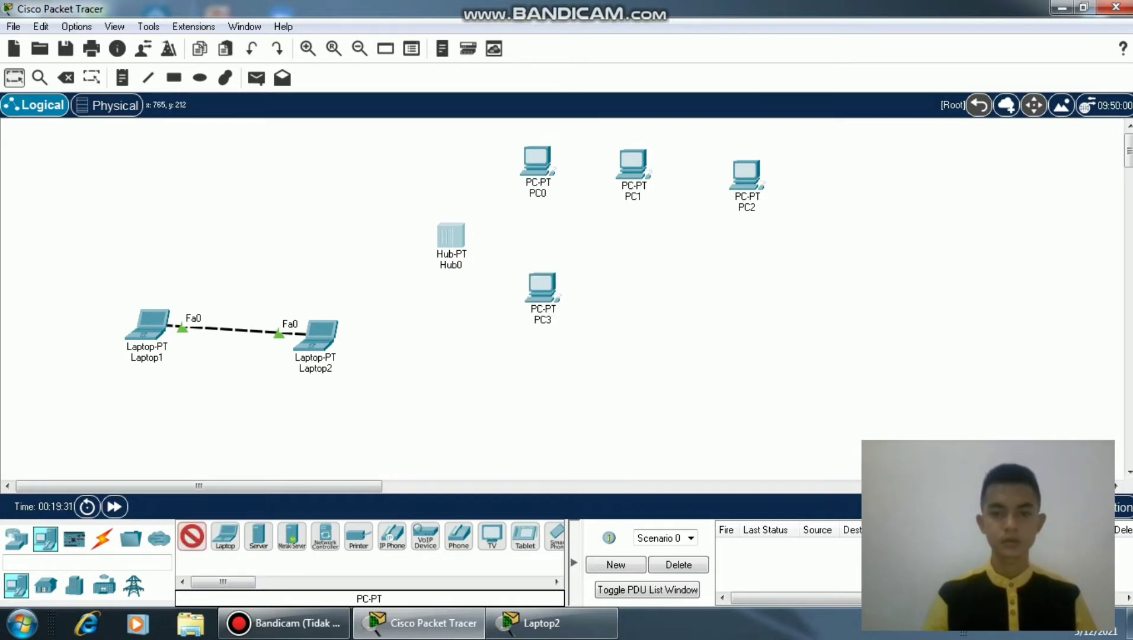
left_click(637, 295)
left_click(192, 536)
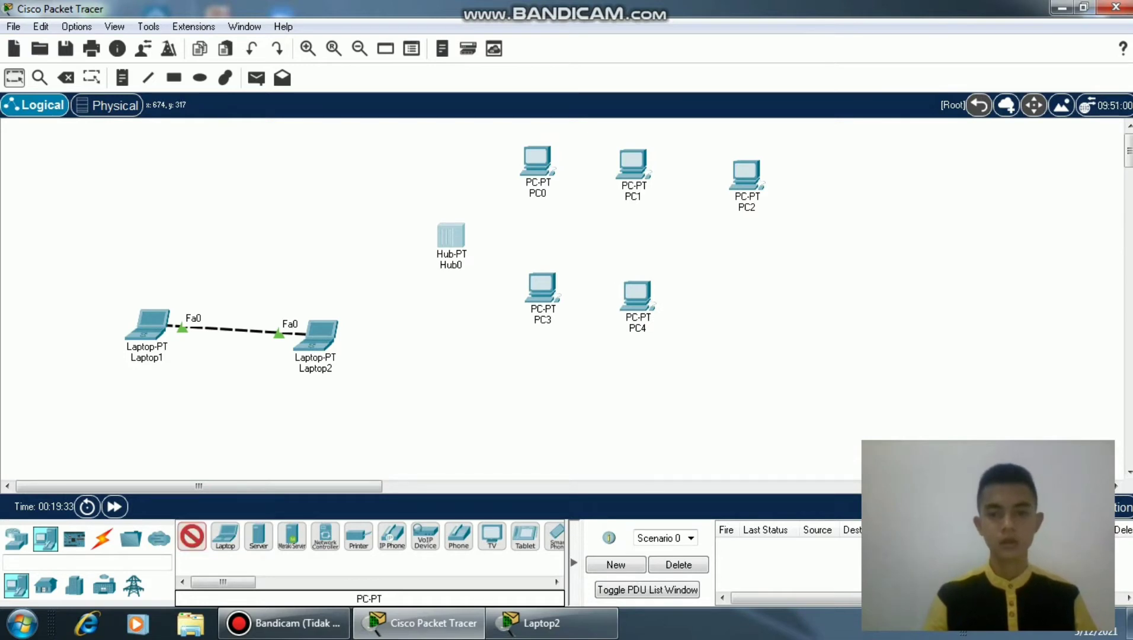
left_click(752, 293)
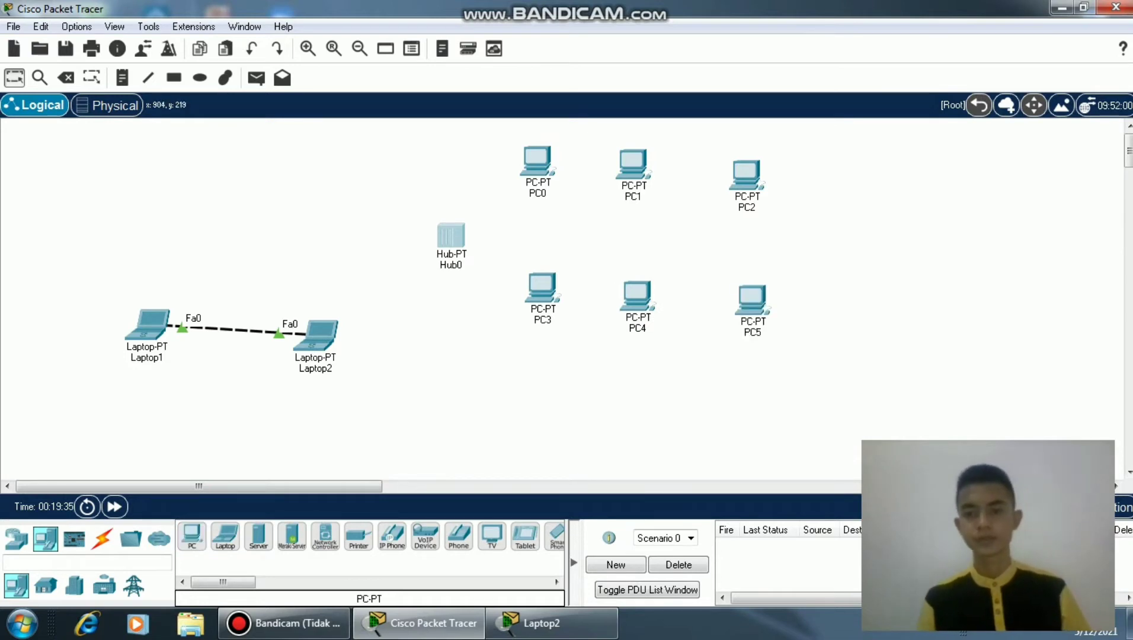
left_click_drag(752, 294, 749, 289)
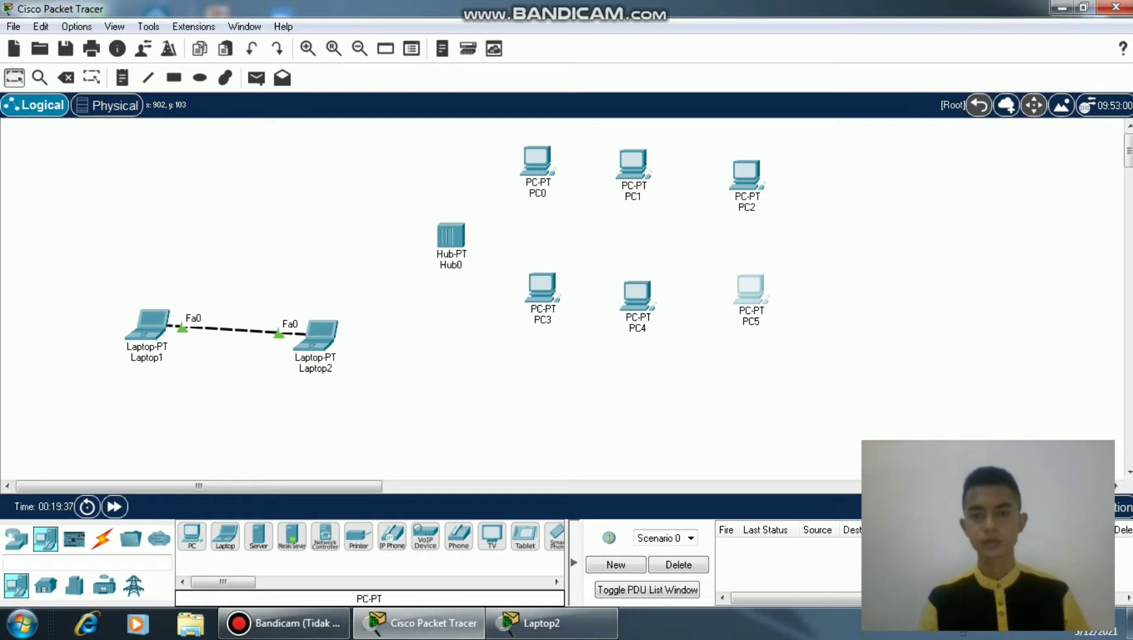
left_click_drag(743, 176, 742, 167)
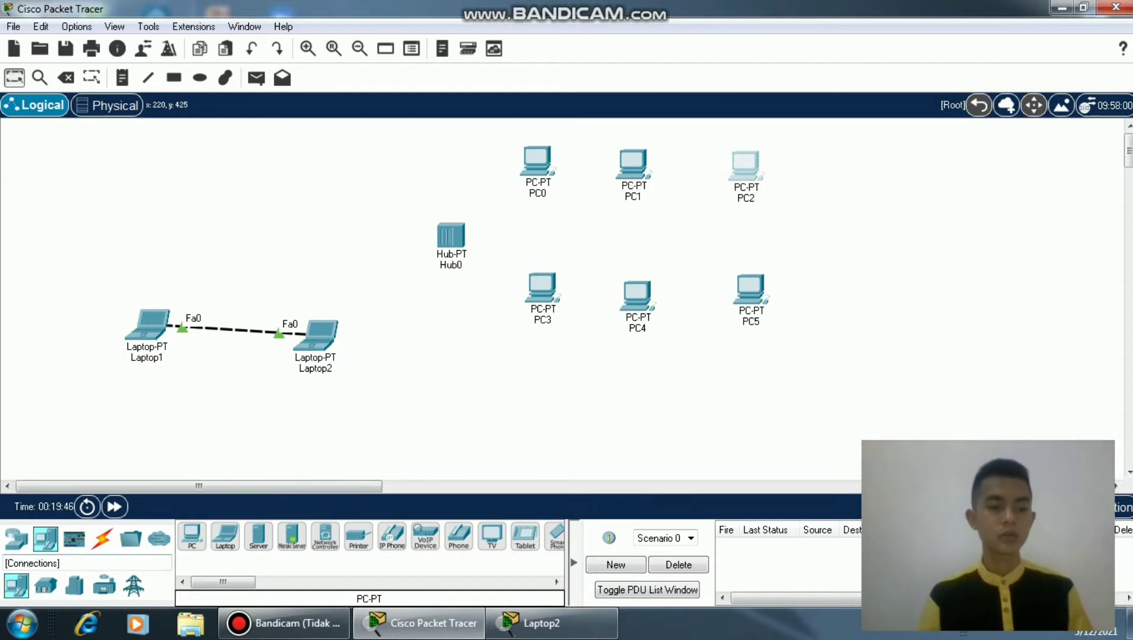
- Connect PC0's FastEthernet0 port to FastEthernet0 on the hub with a copper straight-through cable
left_click(102, 538)
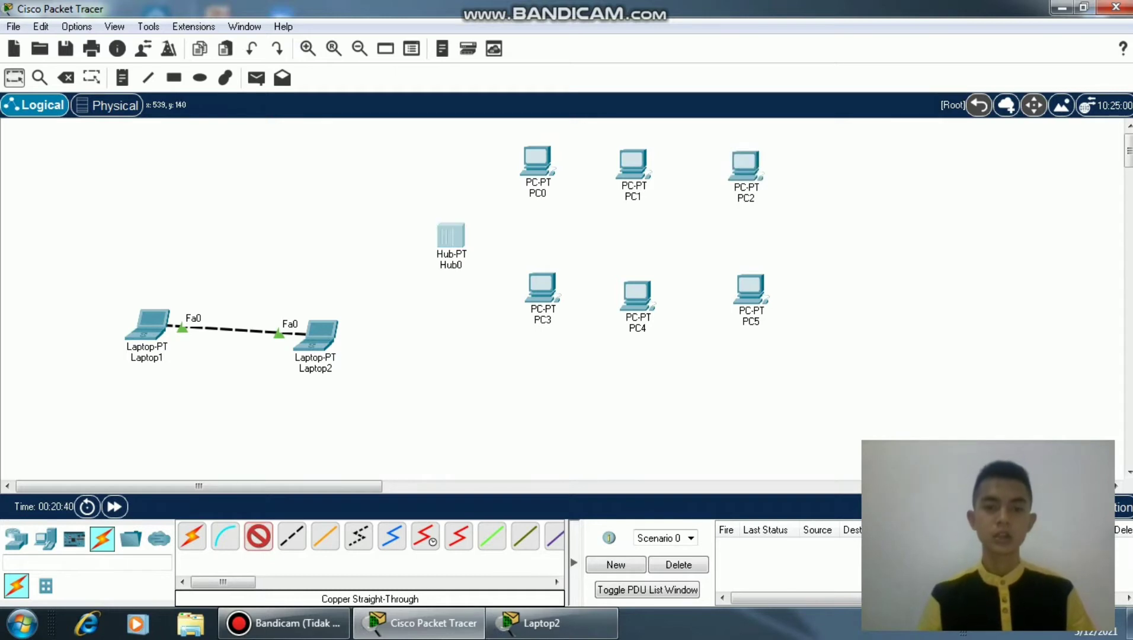
left_click(450, 236)
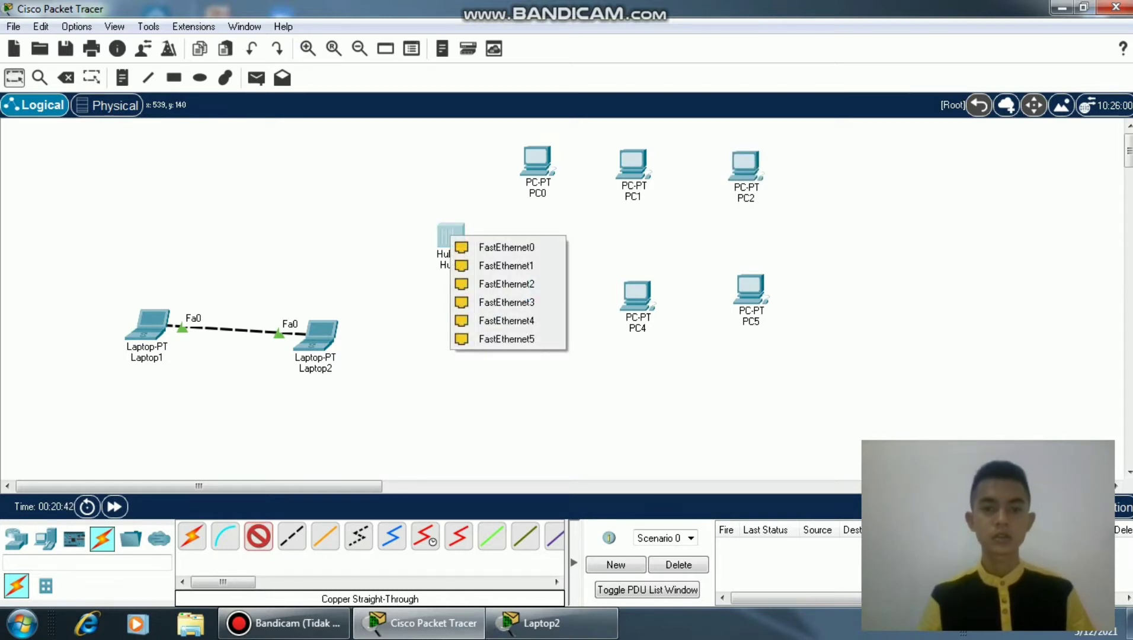
left_click(506, 247)
left_click(535, 178)
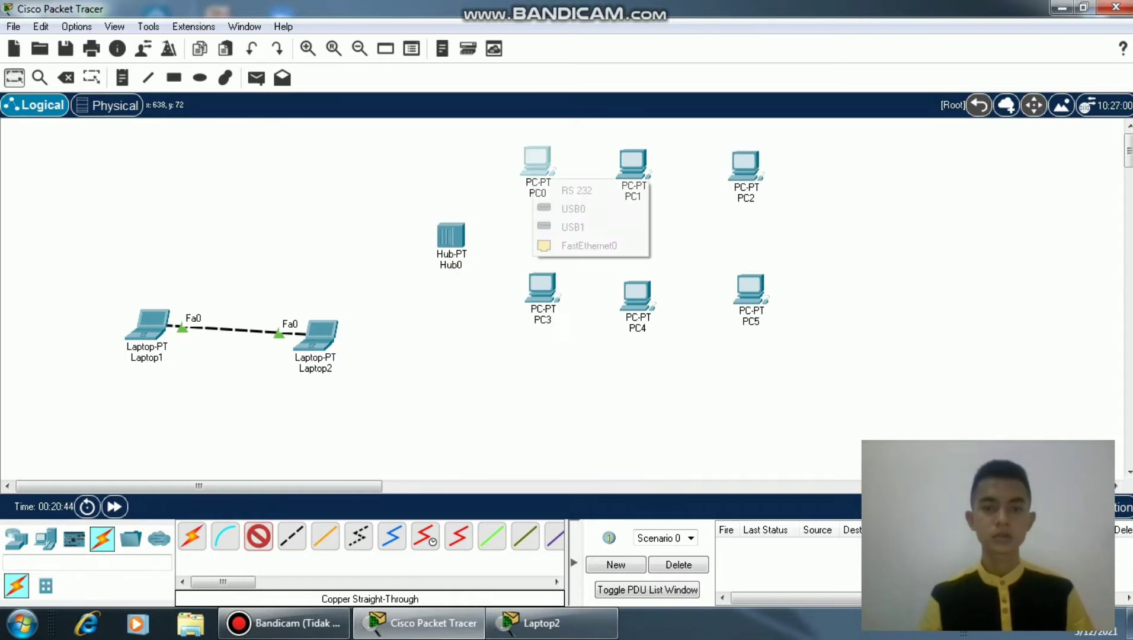
left_click(586, 246)
left_click(537, 167)
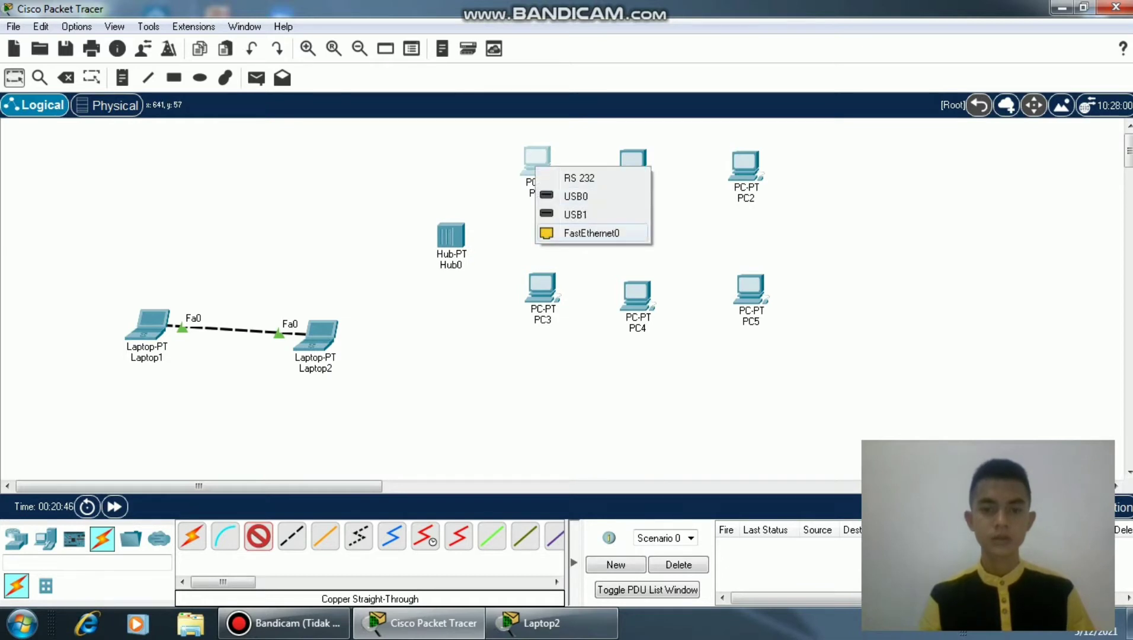
left_click(577, 231)
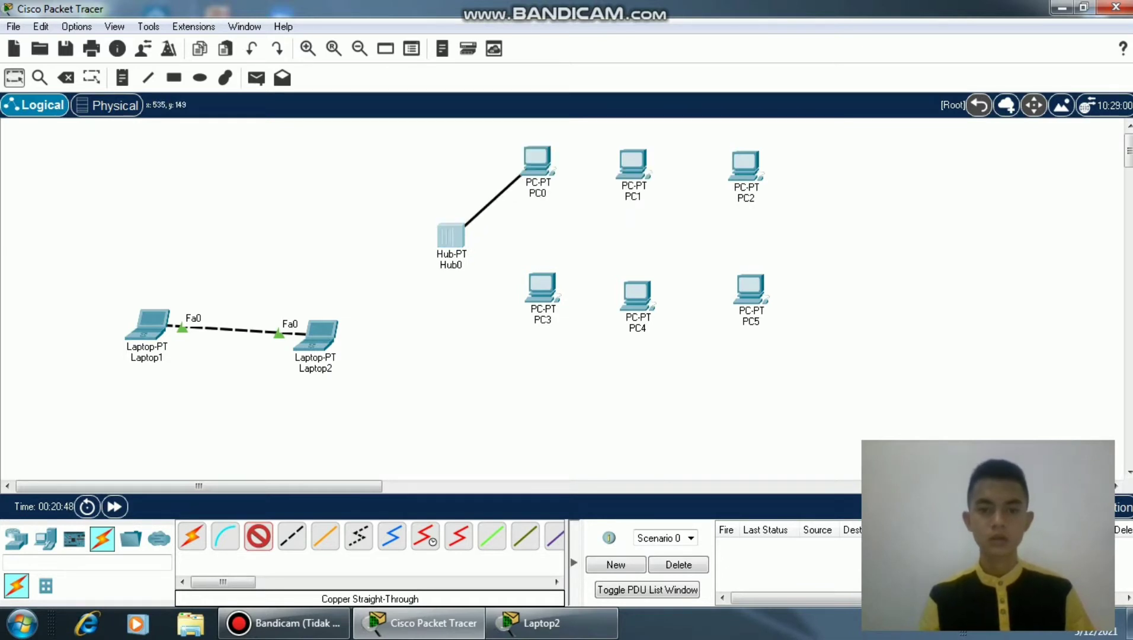
left_click(450, 240)
left_click(503, 255)
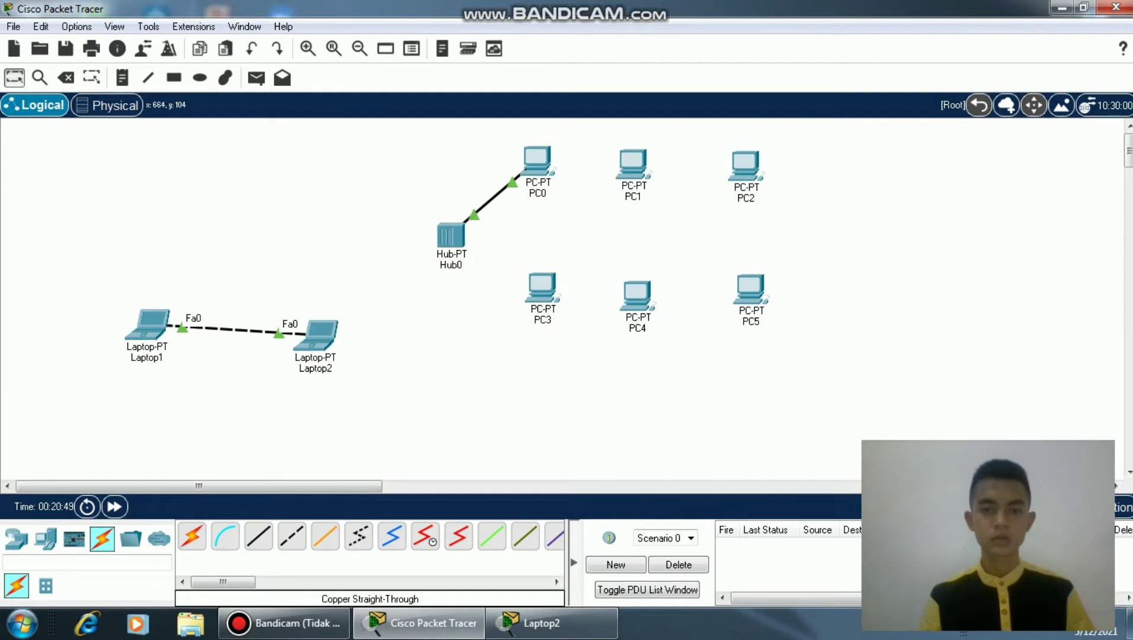
- Connect PC1's FastEthernet0 port to FastEthernet1 on the hub with a copper straight-through cable
left_click(633, 164)
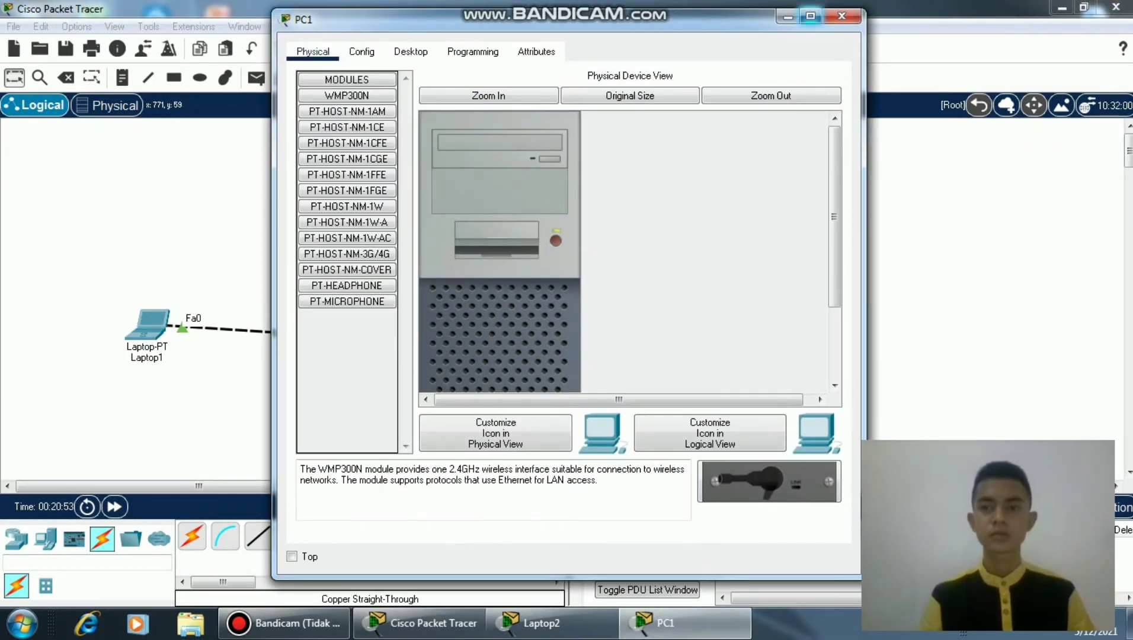
left_click(841, 16)
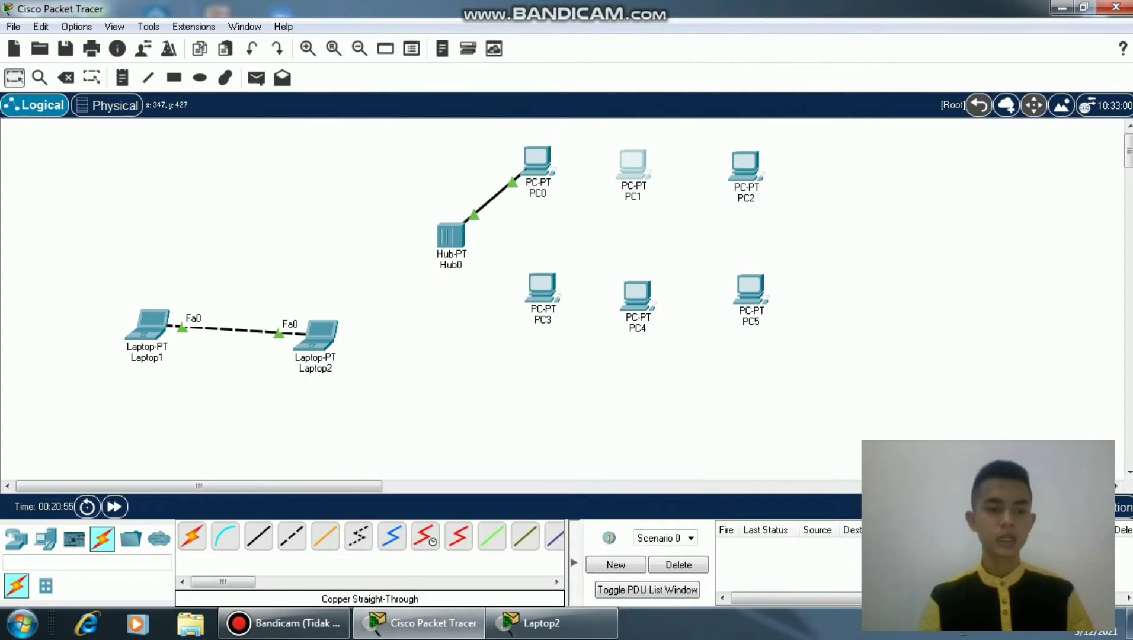
left_click(259, 536)
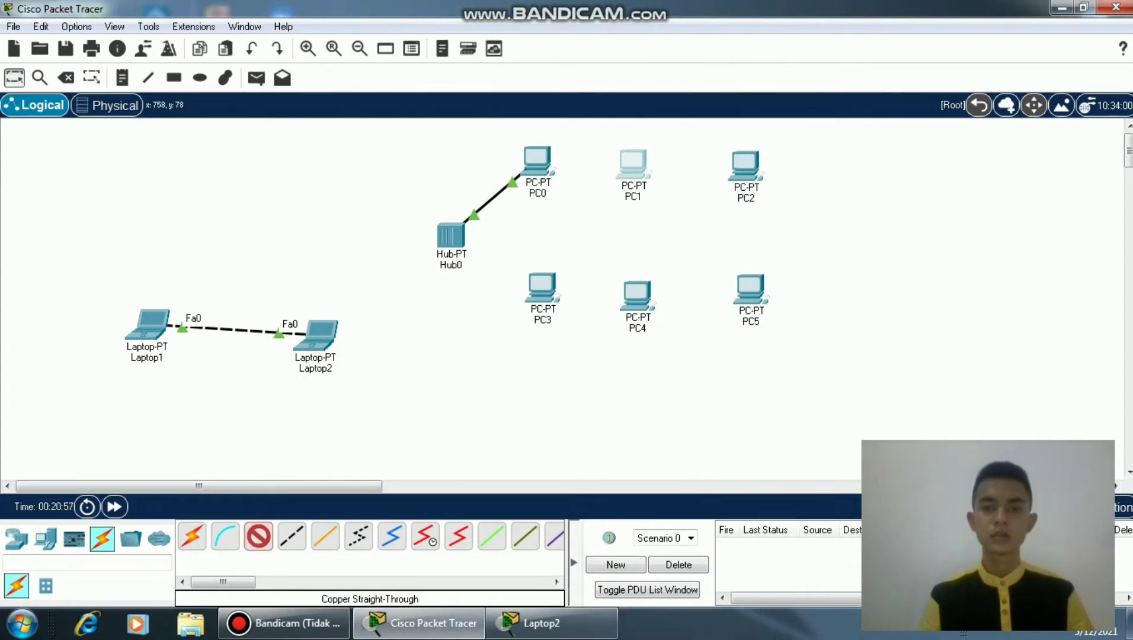
left_click(632, 171)
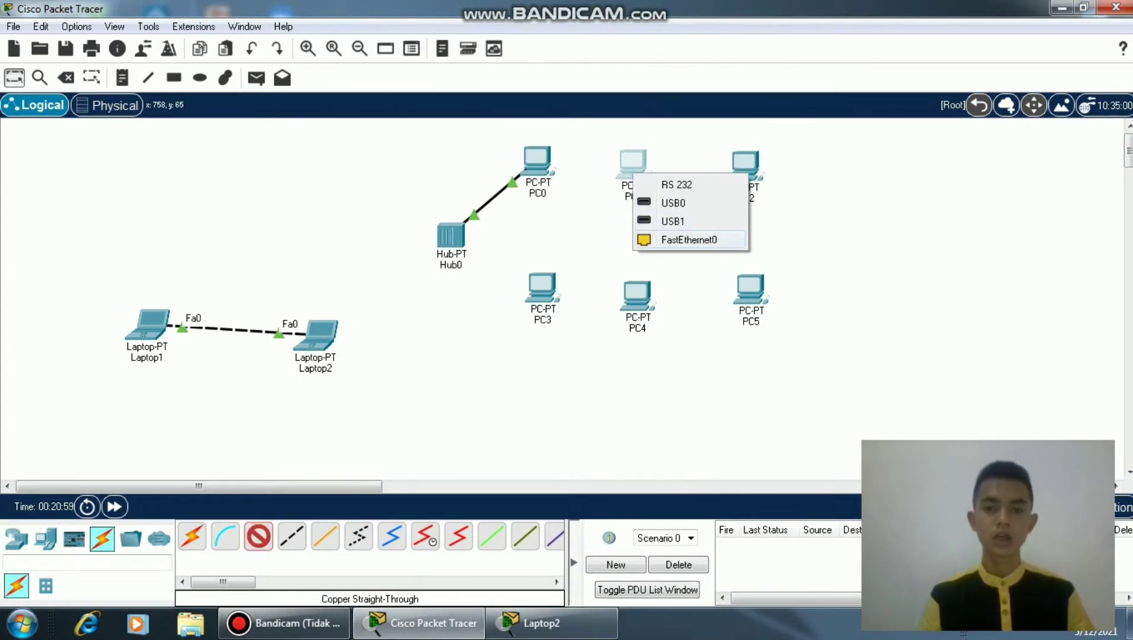
left_click(687, 240)
left_click(453, 238)
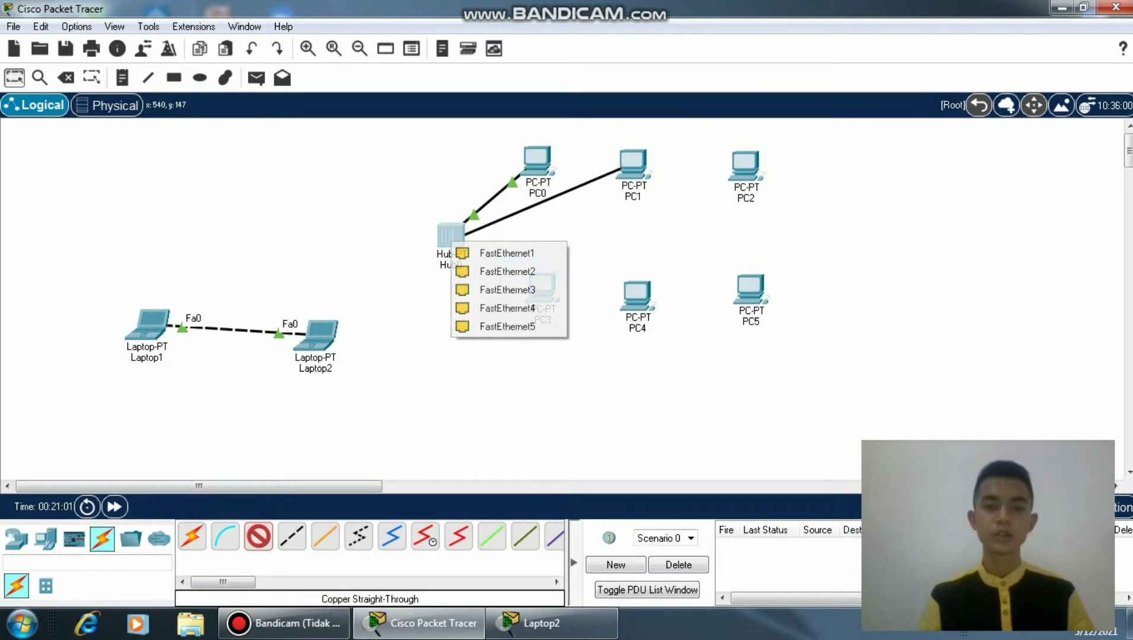
left_click(505, 253)
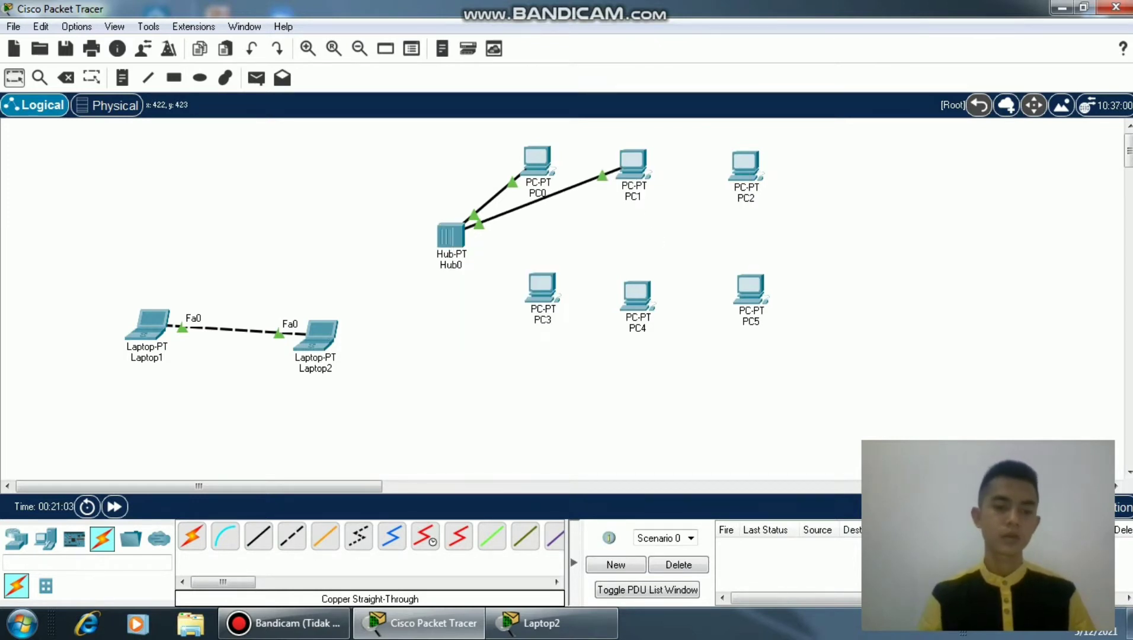
- Connect PC2's FastEthernet0 port to FastEthernet2 on the hub with a copper straight-through cable
left_click(258, 536)
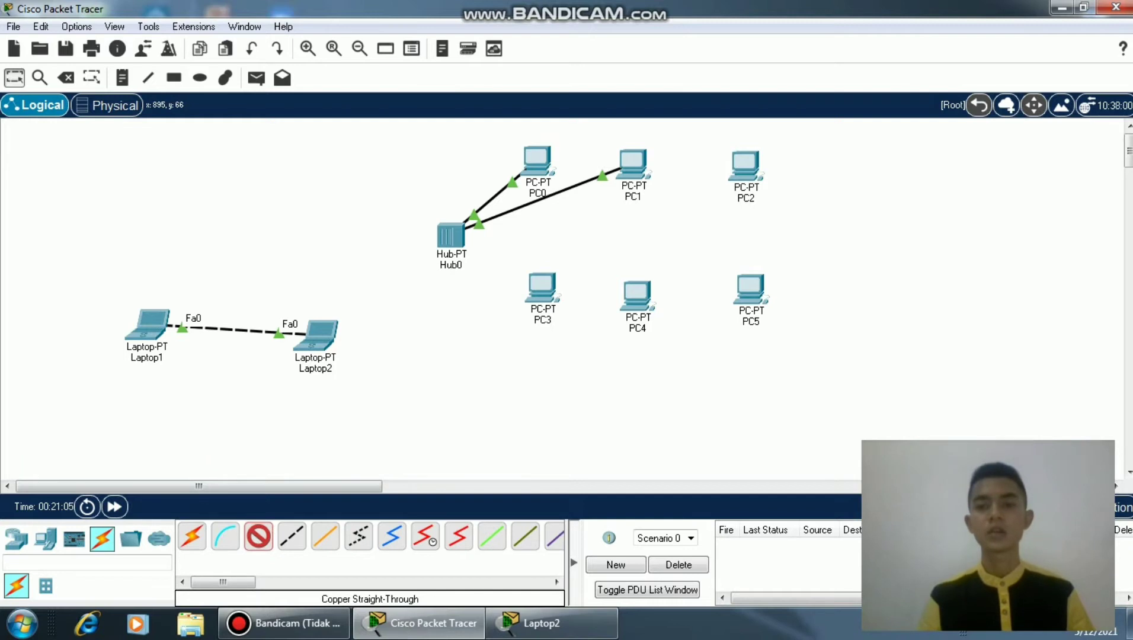
left_click(745, 169)
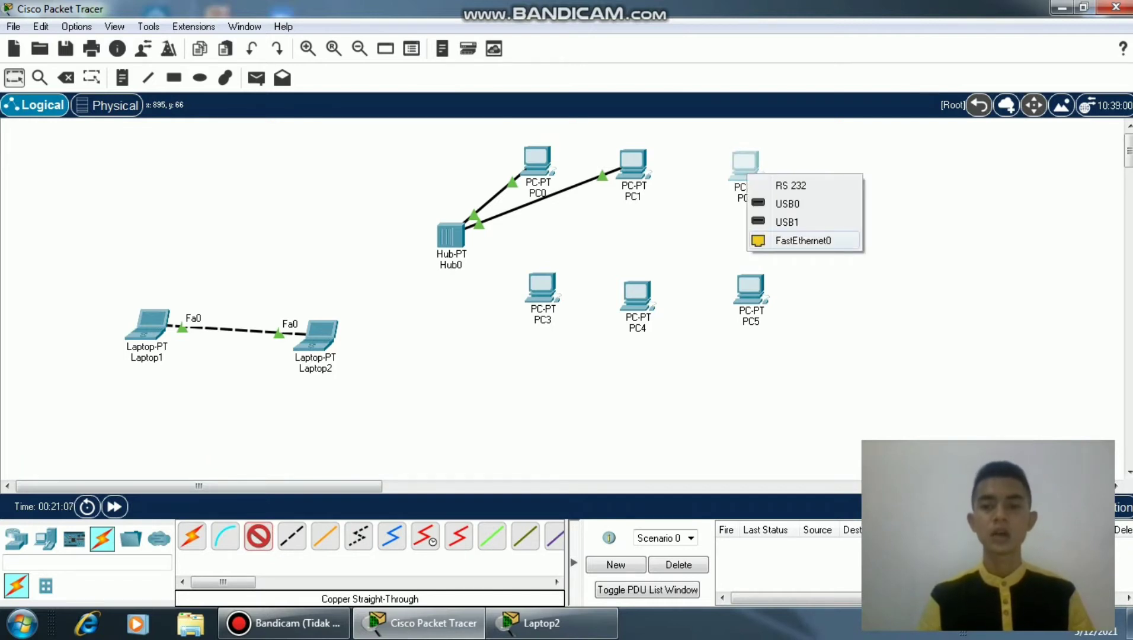
left_click(800, 240)
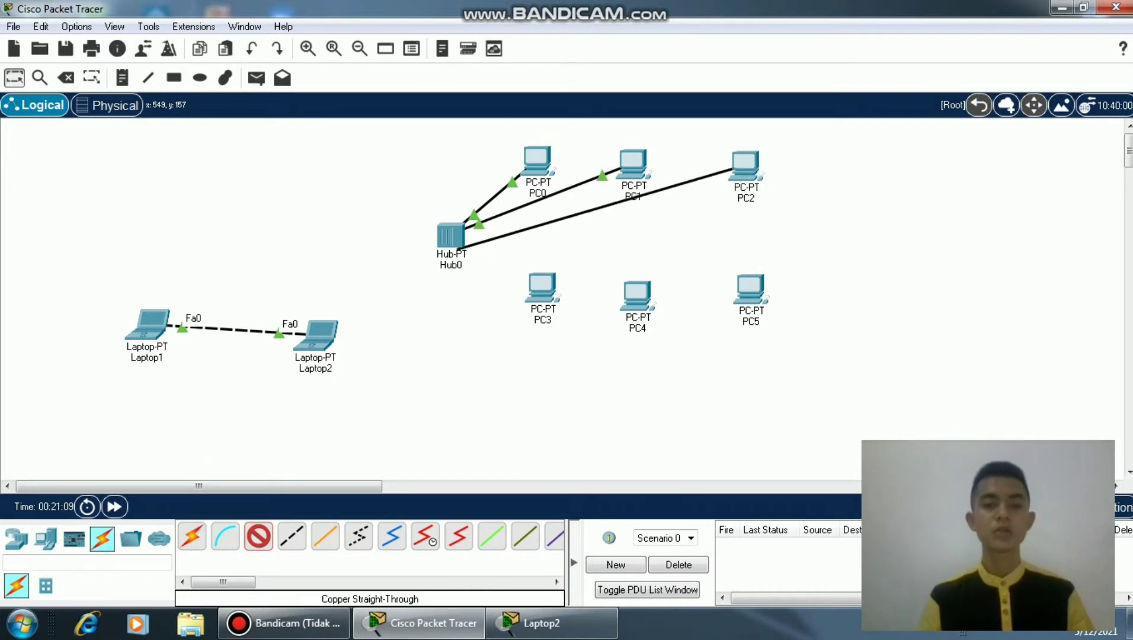
left_click(451, 236)
left_click(453, 237)
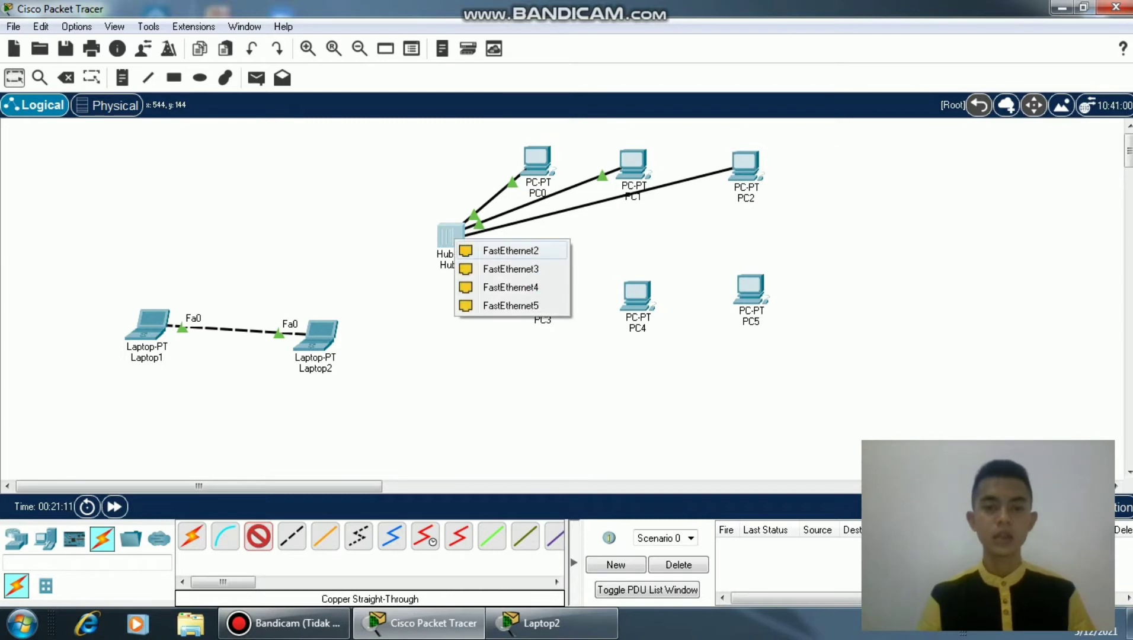
left_click(510, 250)
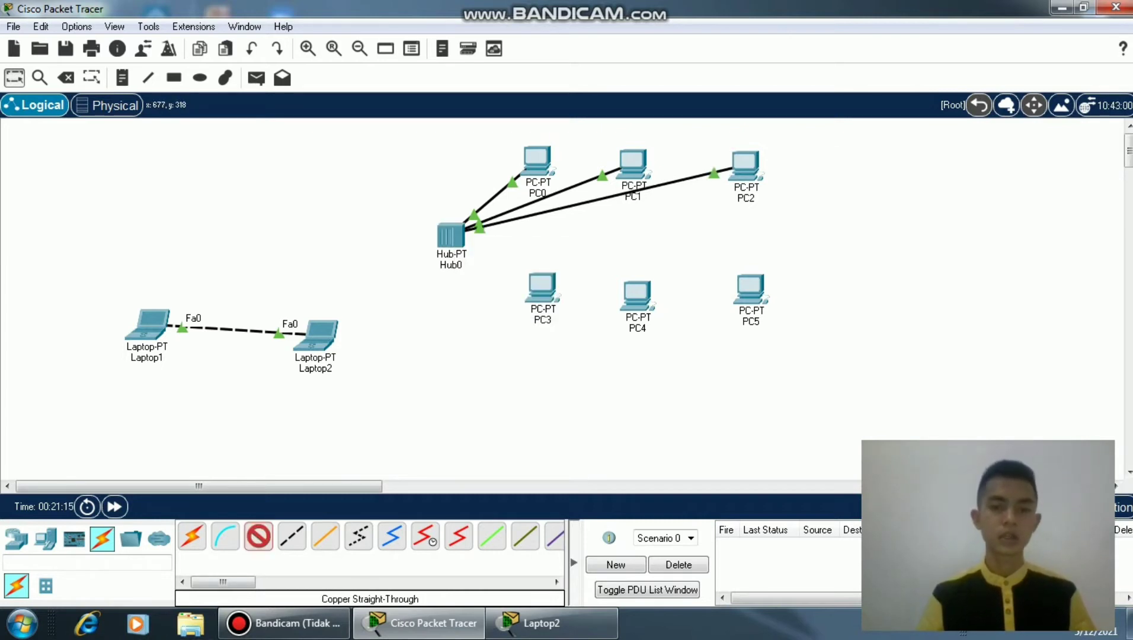
- Connect PC3's FastEthernet0 port to FastEthernet3 on the hub with a copper straight-through cable
left_click(542, 285)
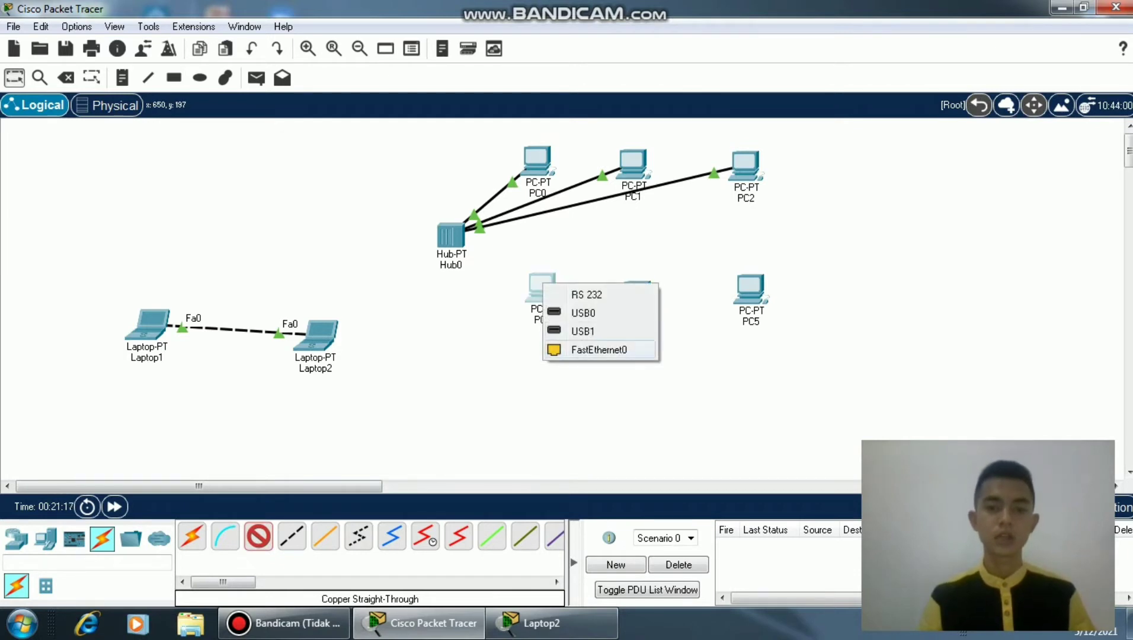
left_click(598, 350)
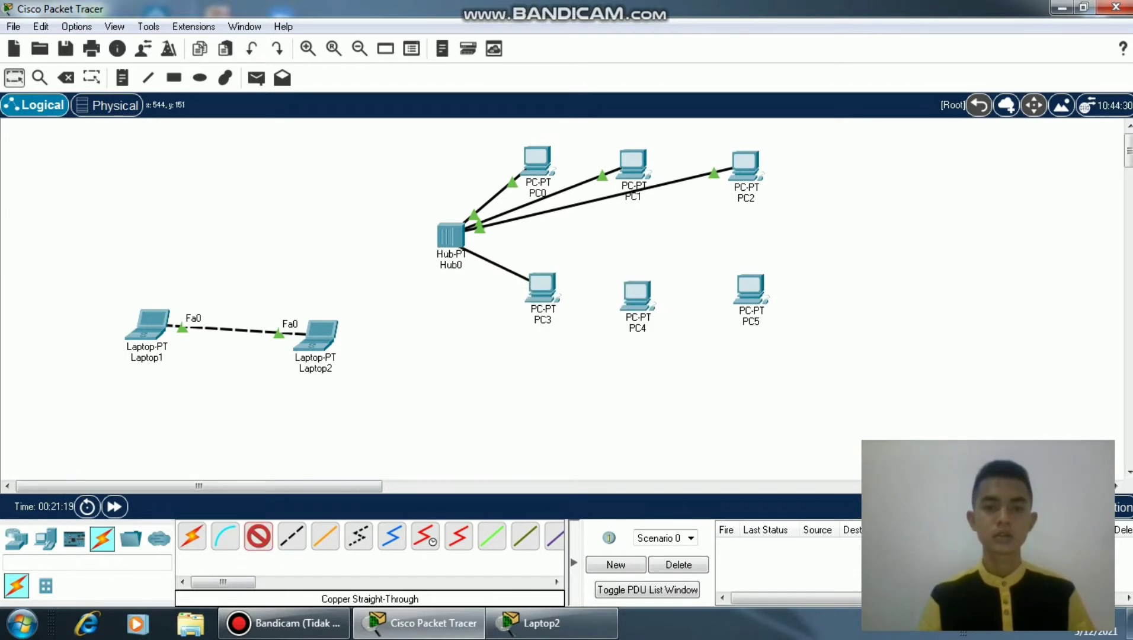
left_click(454, 240)
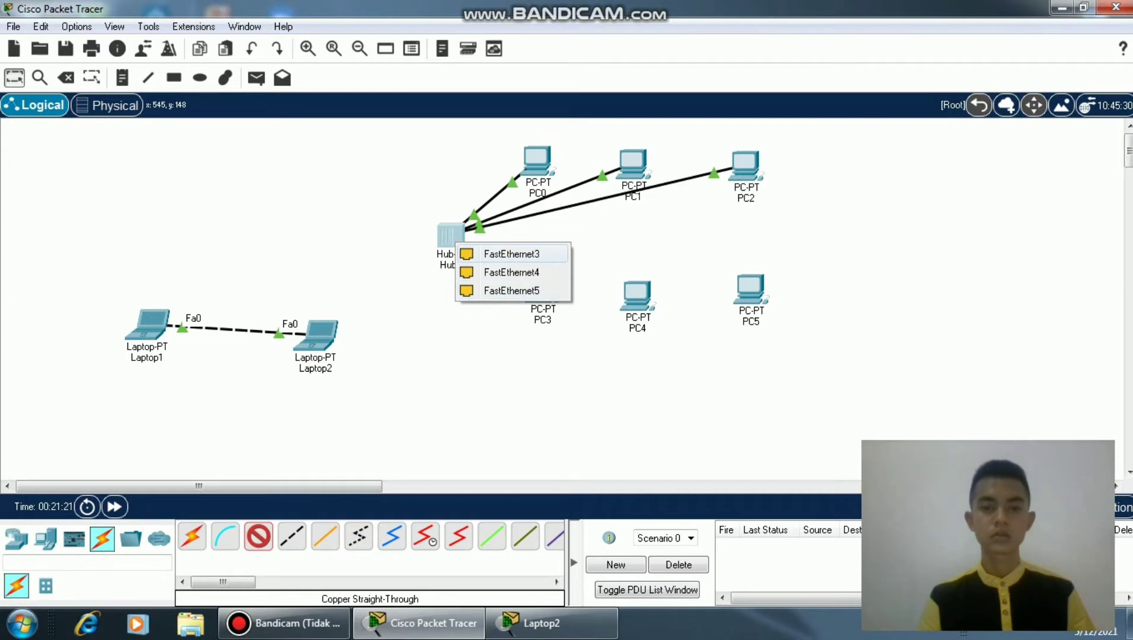
left_click(511, 253)
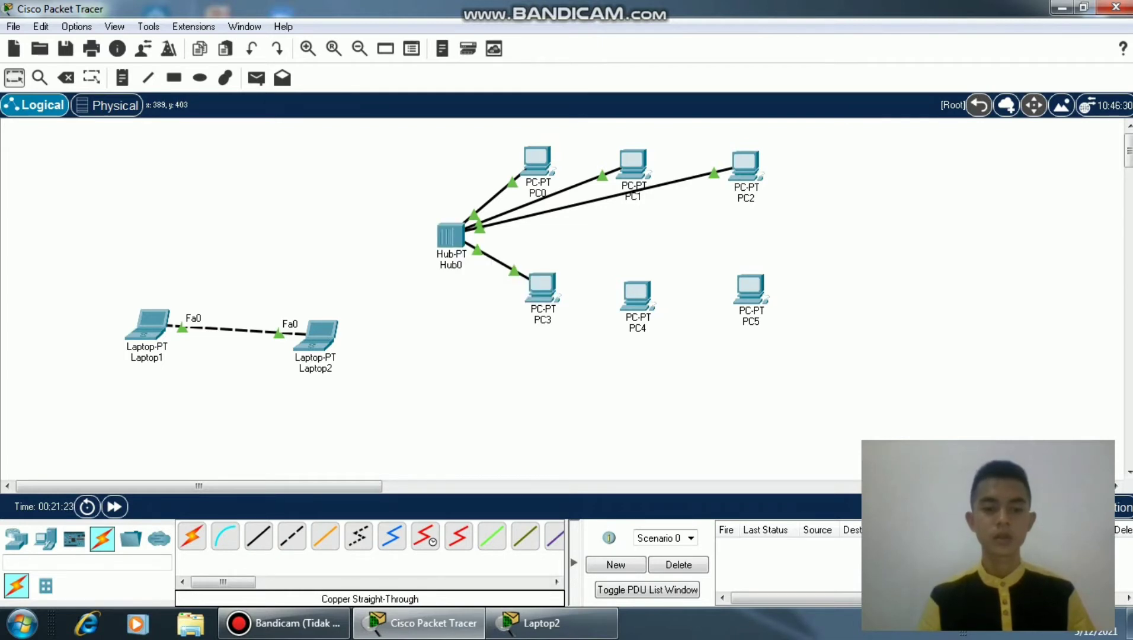
- Connect PC4's FastEthernet0 port to FastEthernet4 on the hub with a copper straight-through cable
left_click(258, 536)
left_click(638, 304)
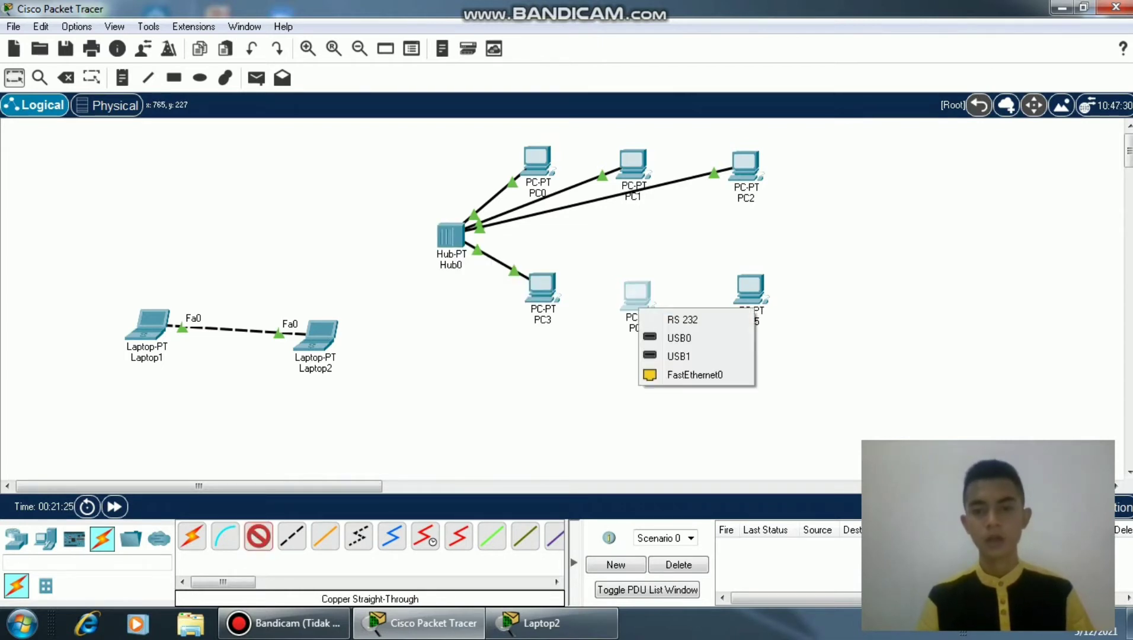
left_click(694, 374)
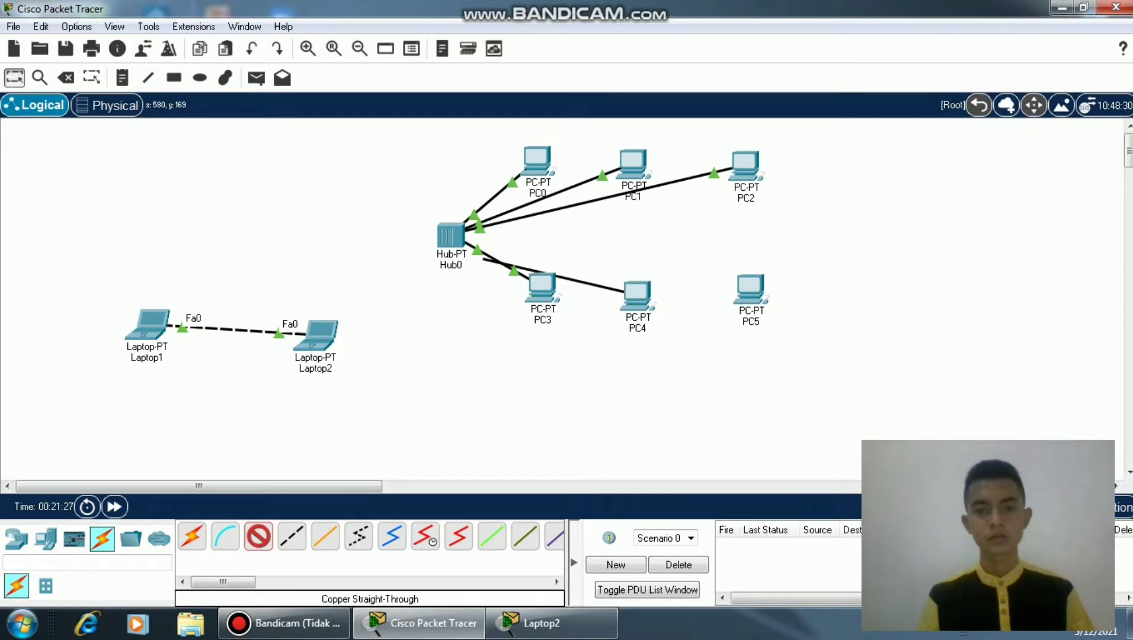
left_click(456, 240)
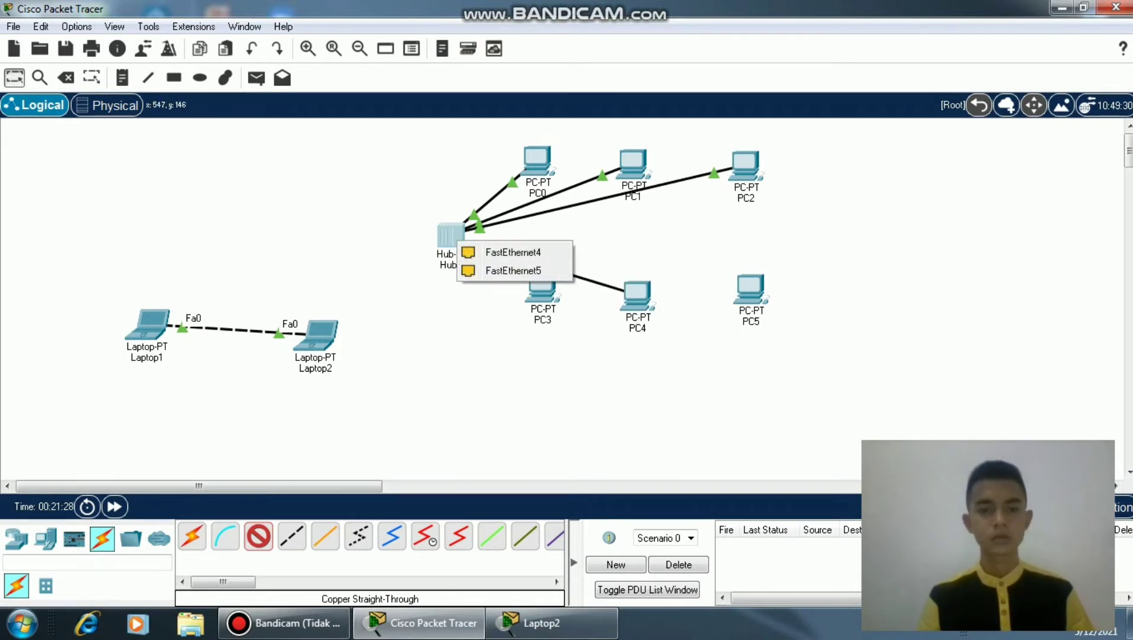
left_click(513, 252)
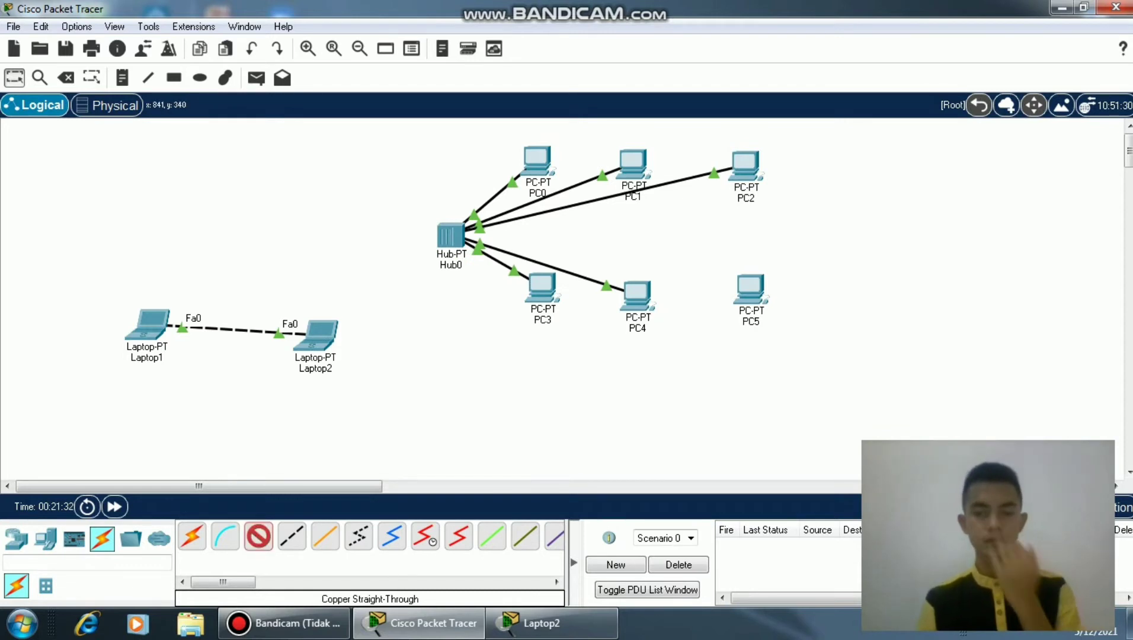
- Connect PC5's FastEthernet0 port to FastEthernet5 on the hub with a copper straight-through cable
left_click(750, 296)
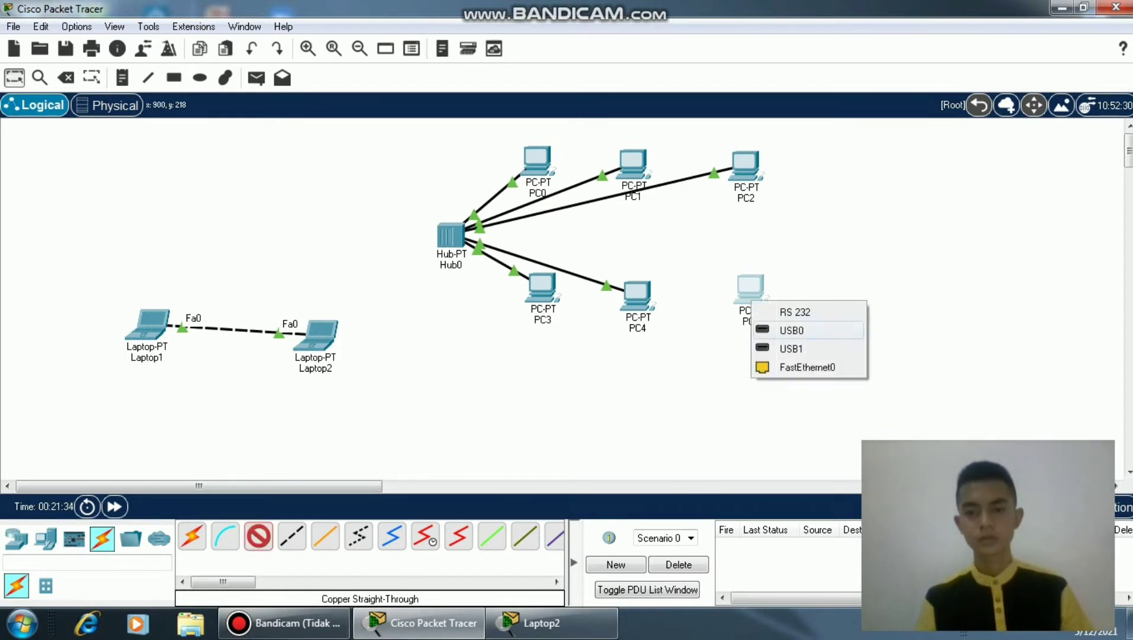
left_click(807, 367)
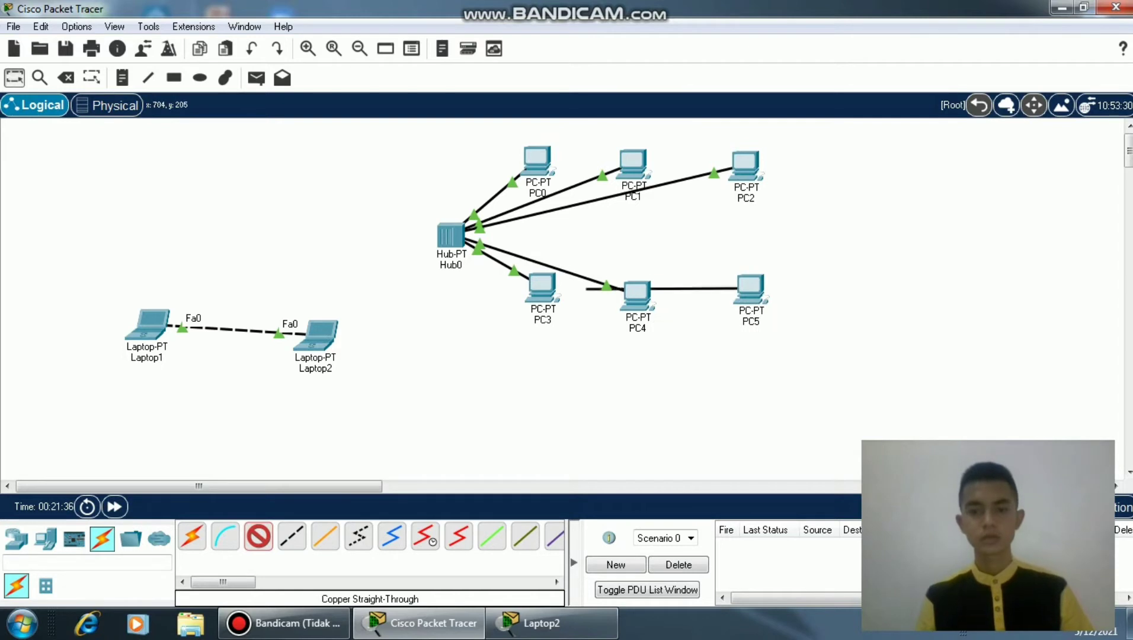
left_click(454, 241)
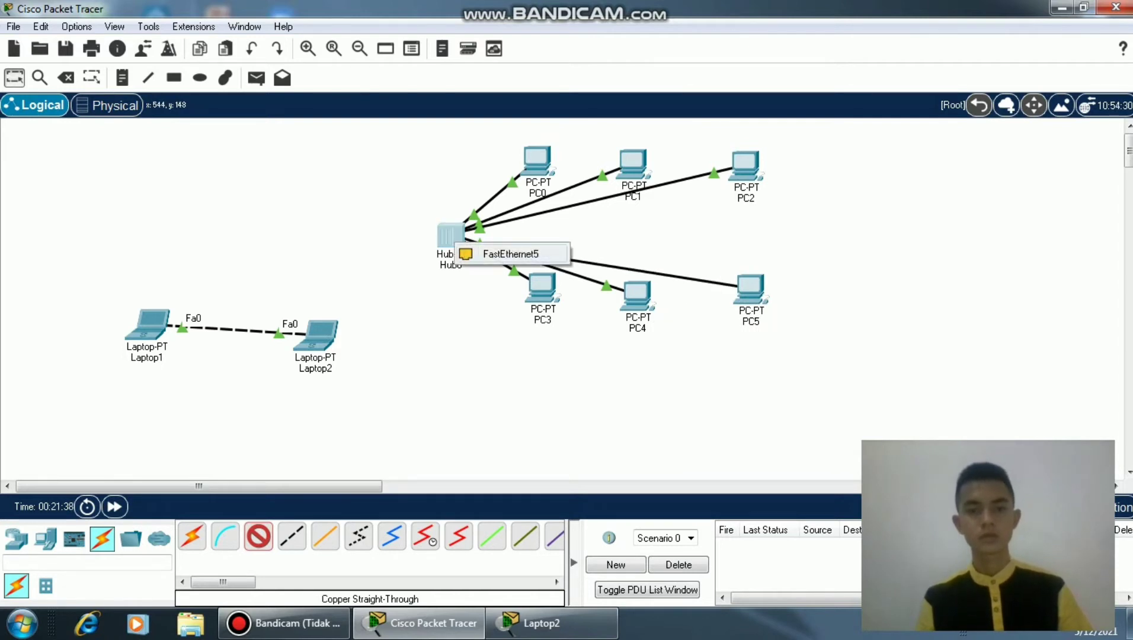
left_click(510, 254)
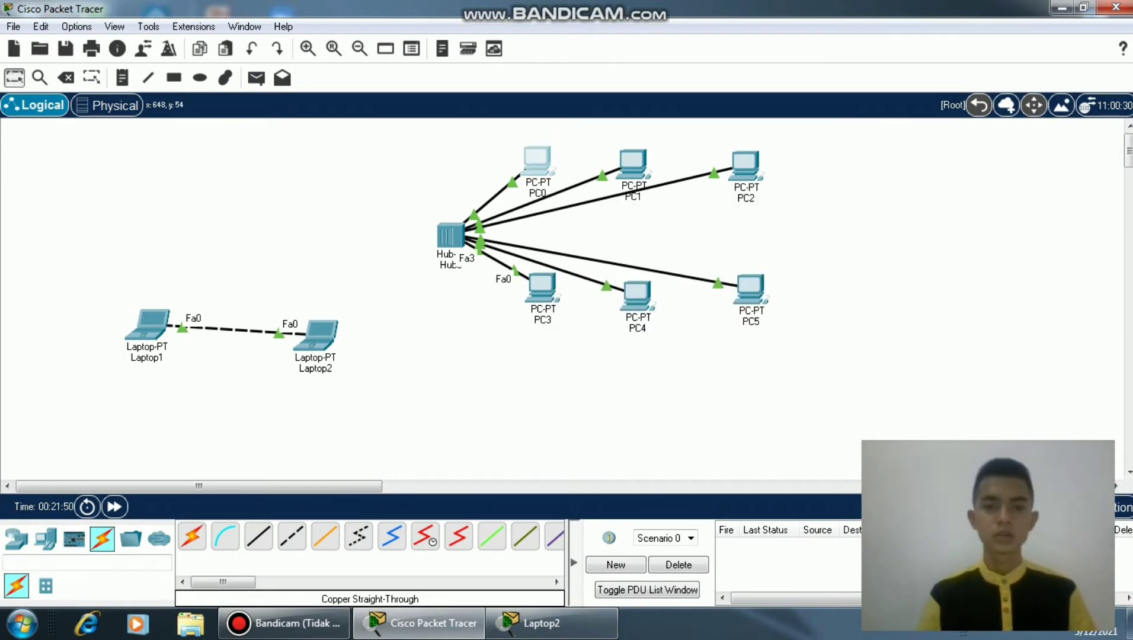
- Give PC0 the static IPv4 address 192.168.1.1 with subnet mask 255.255.255.0 and close its device window
left_click(536, 159)
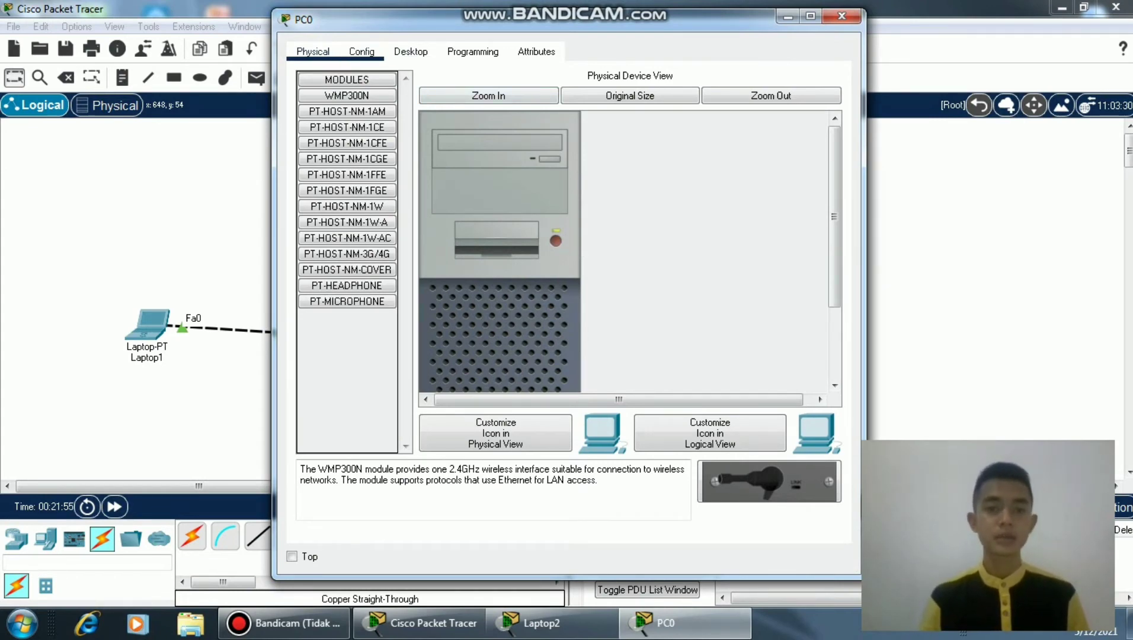
left_click(411, 52)
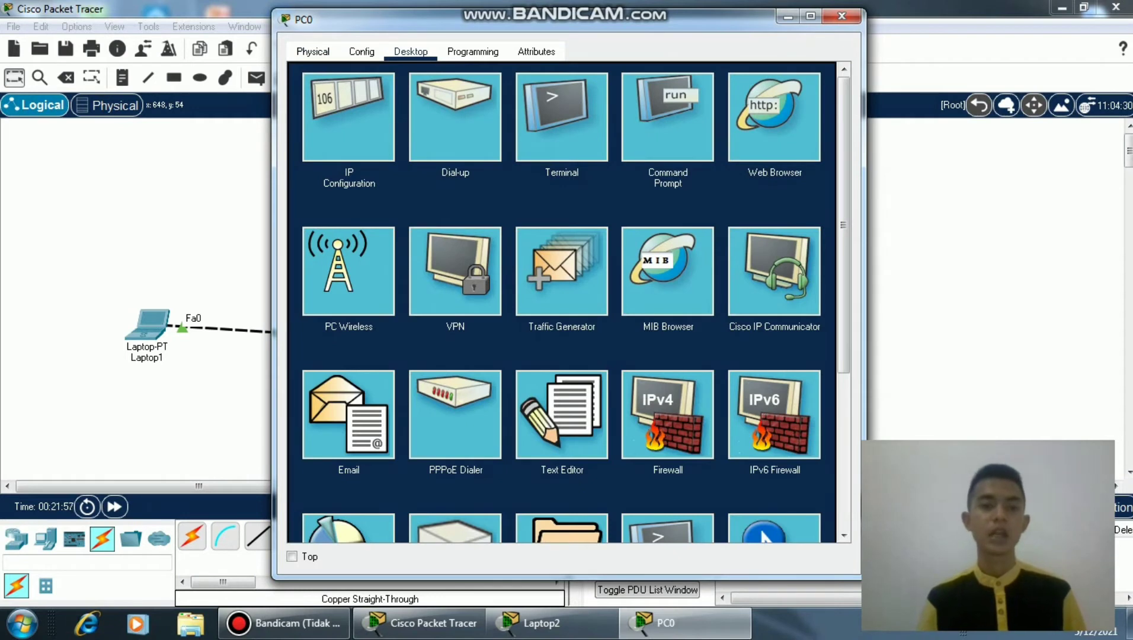
left_click(349, 117)
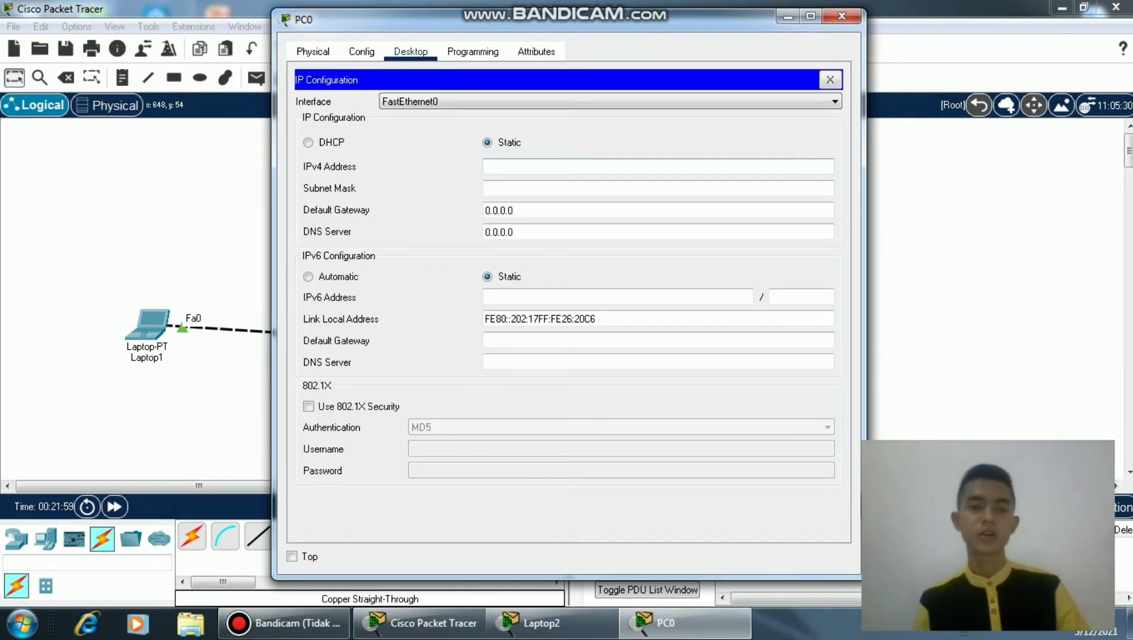
type("19")
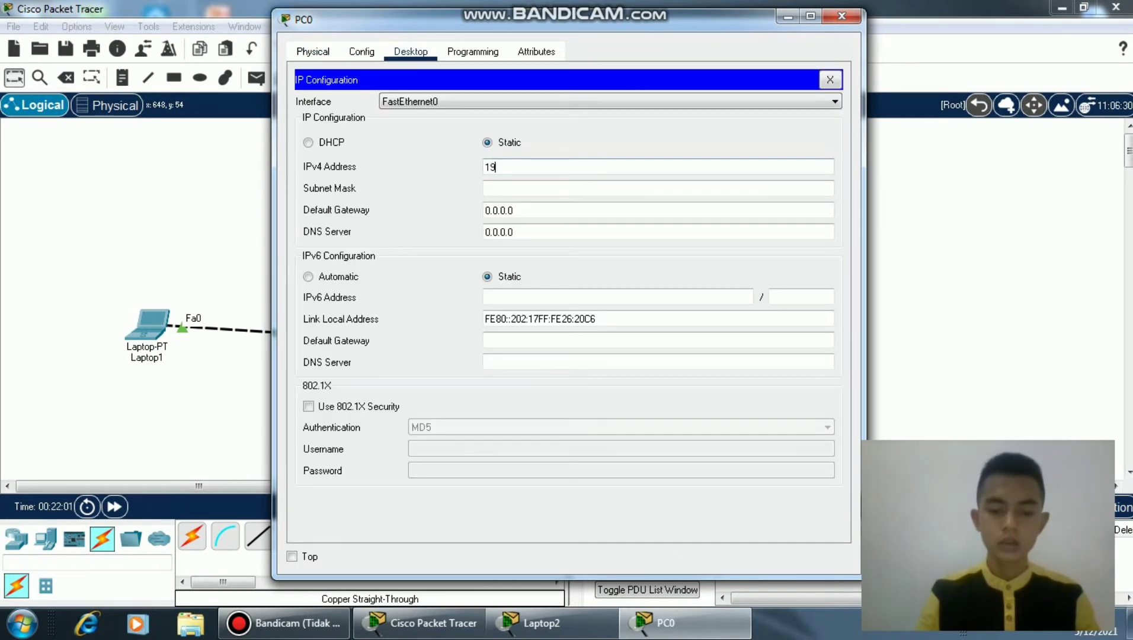
type("2")
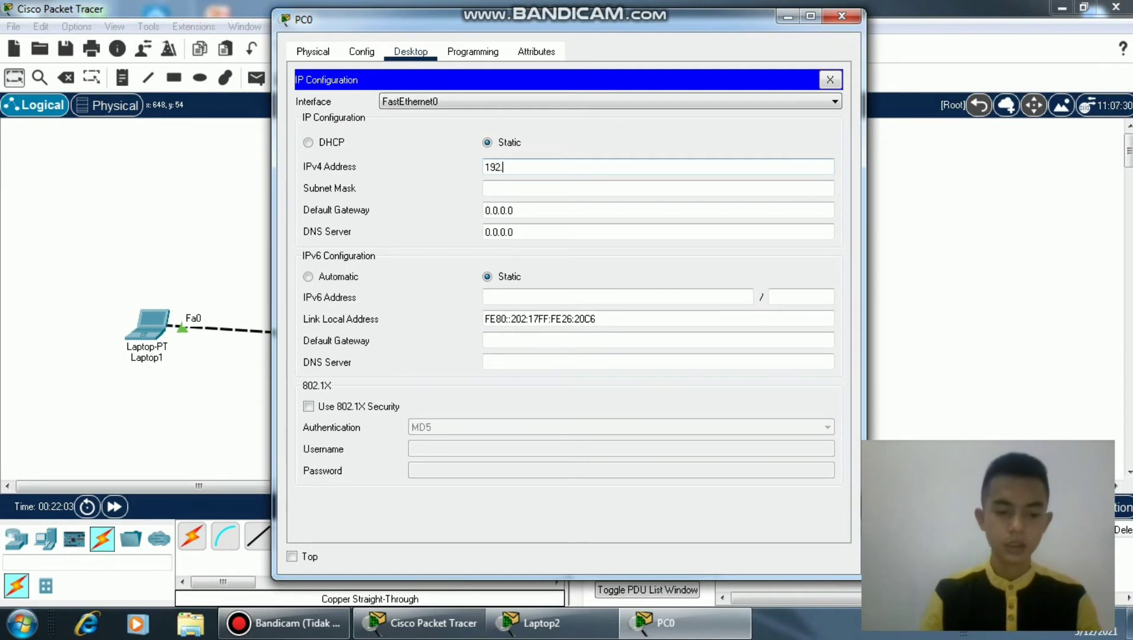
type(".168.1")
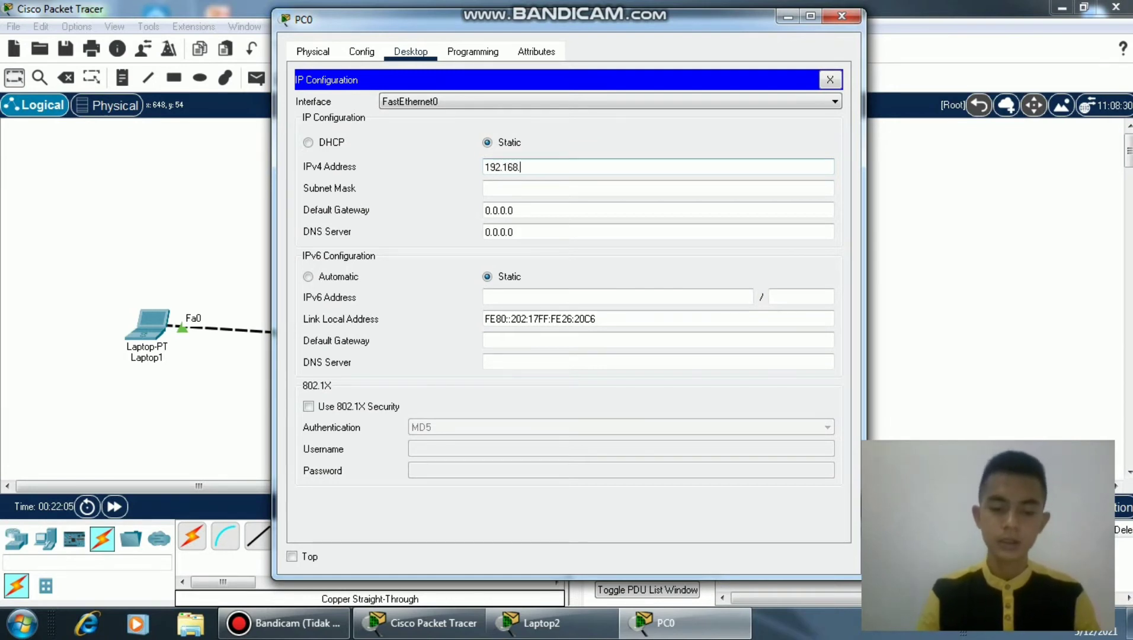
type(".1")
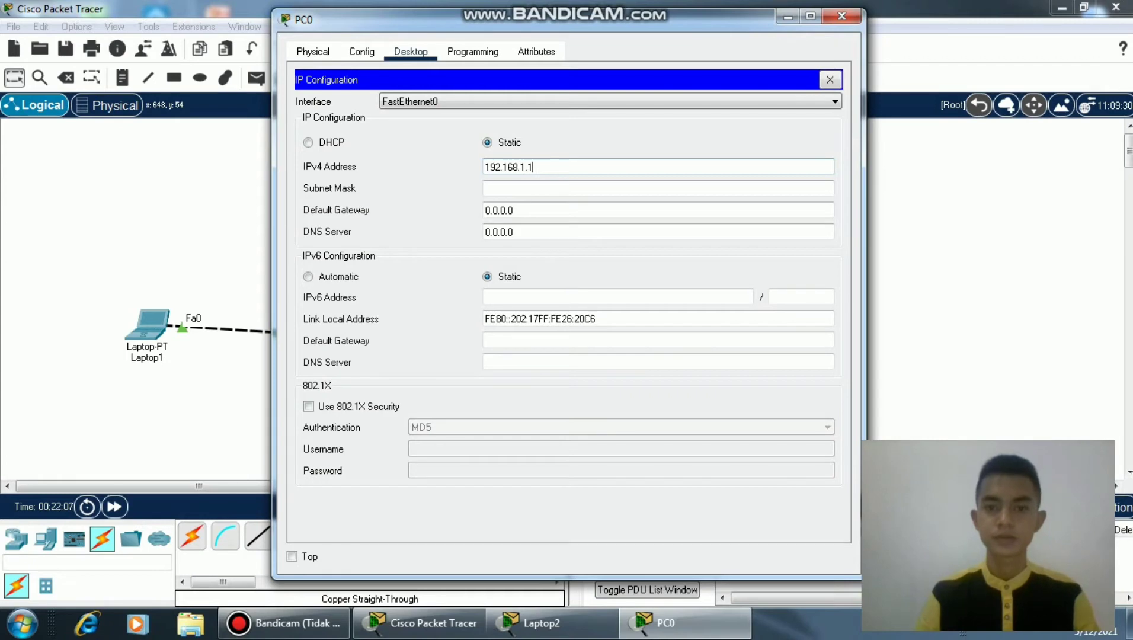
left_click(518, 188)
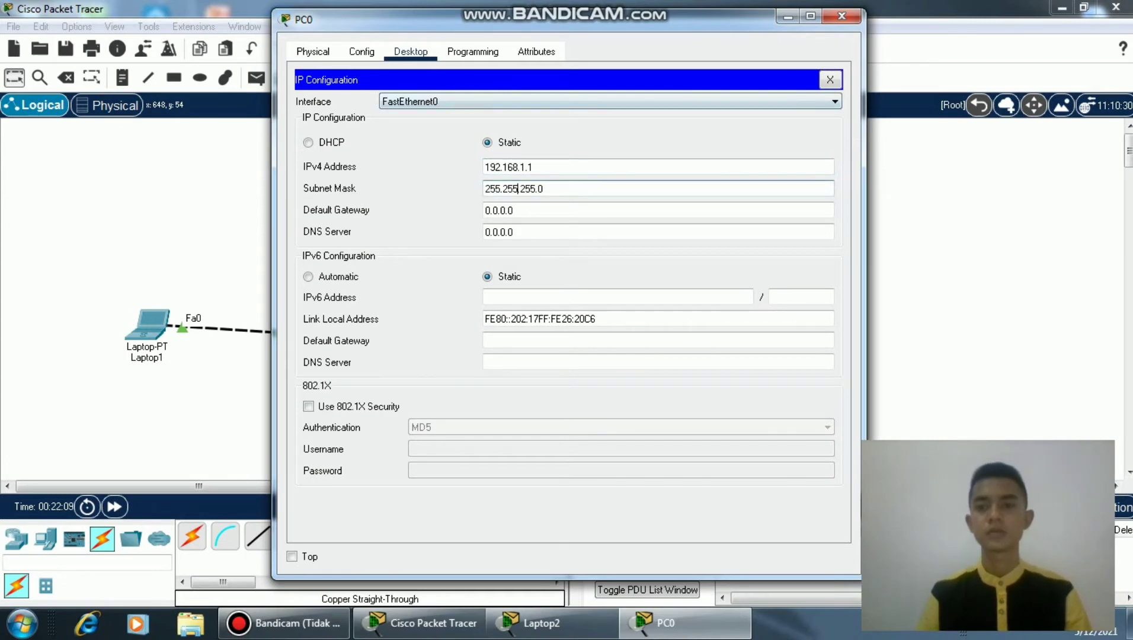
left_click(841, 16)
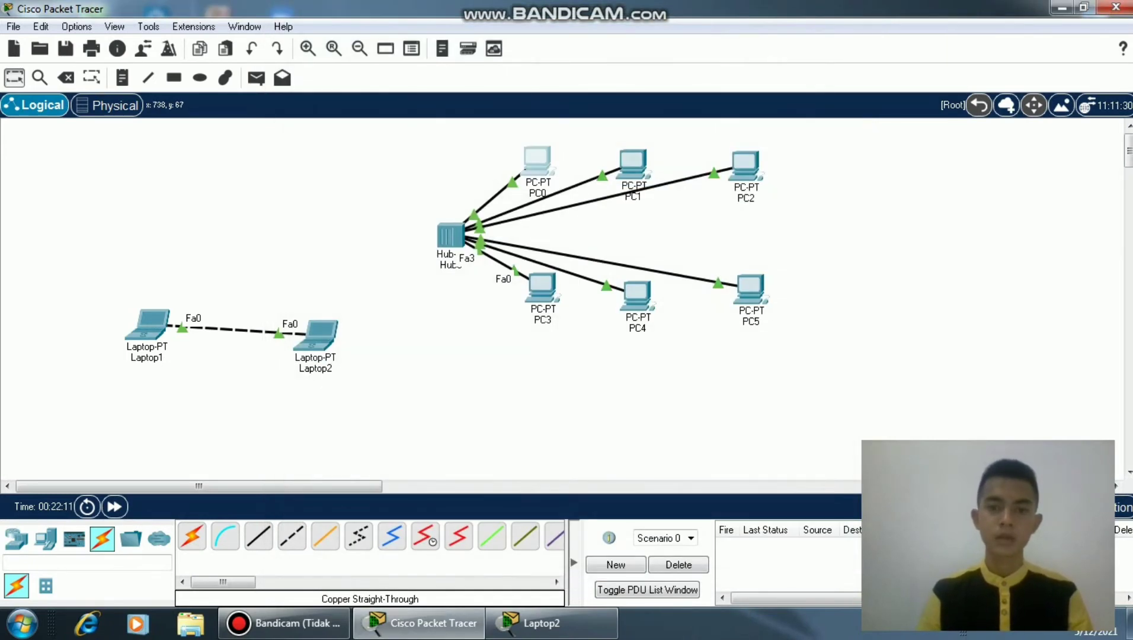
- Give PC1 the static IPv4 address 192.168.1.2 with subnet mask 255.255.255.0 and close its device window
left_click(633, 163)
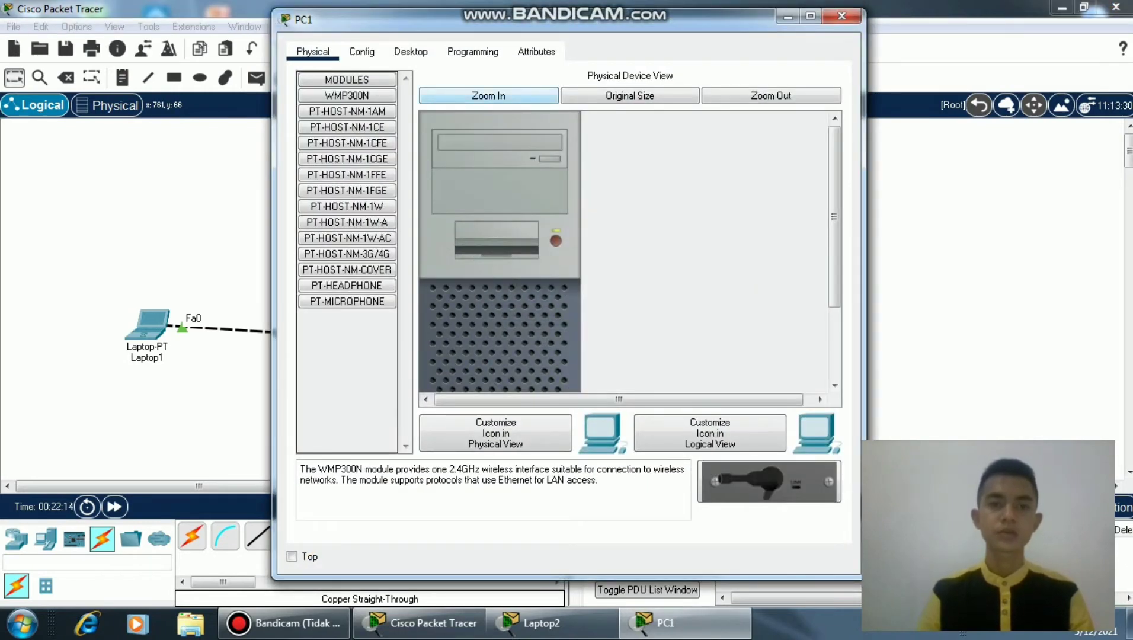
left_click(411, 52)
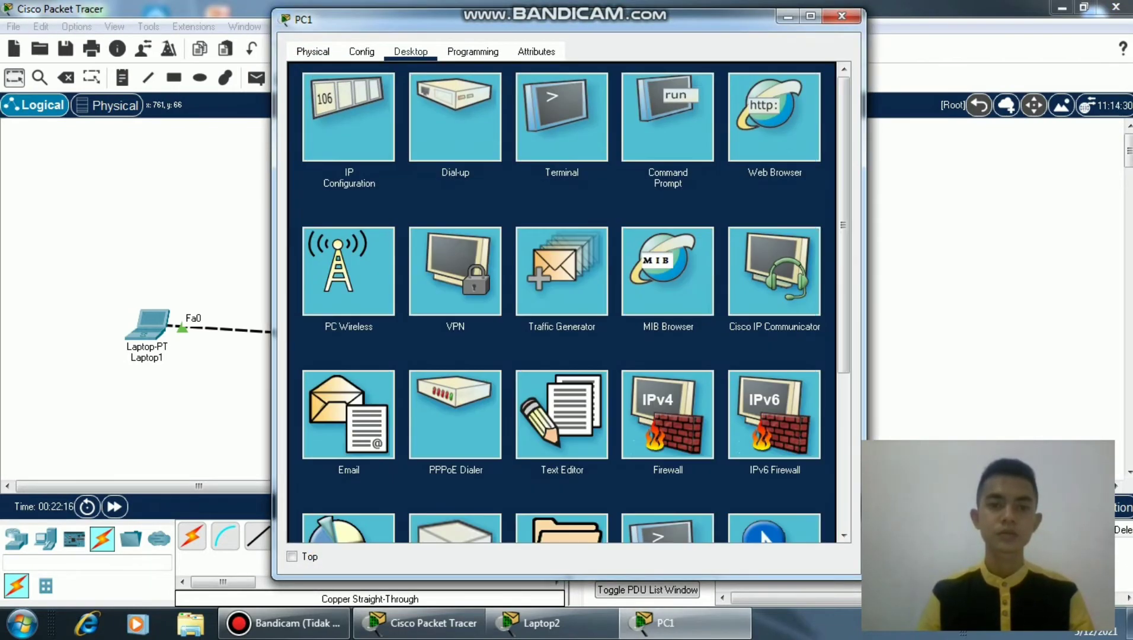
left_click(348, 117)
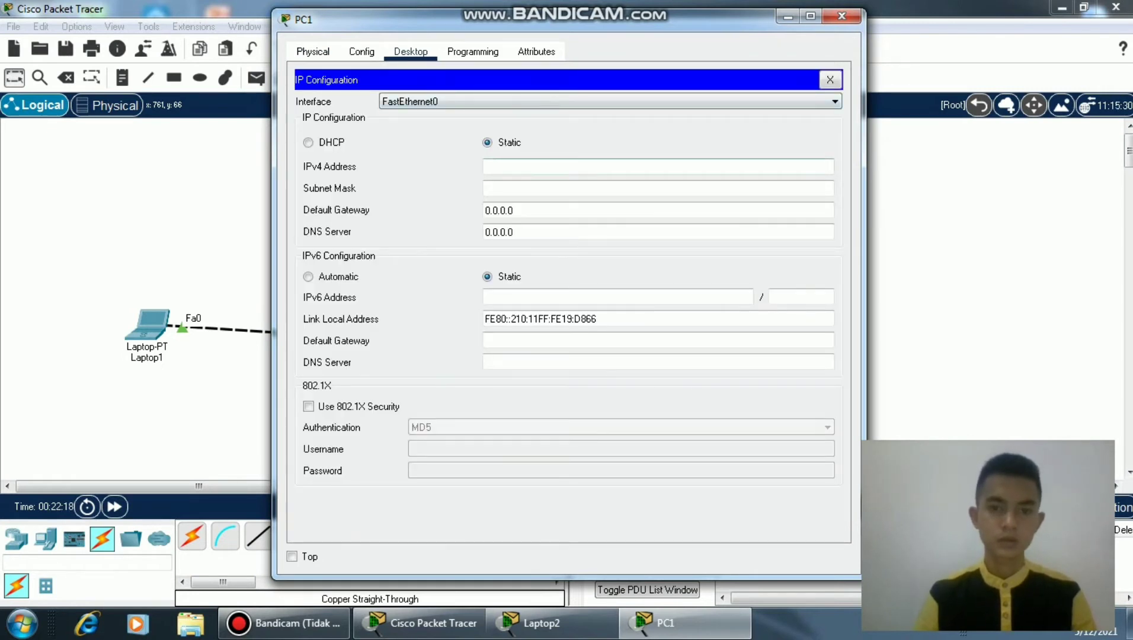
type("192")
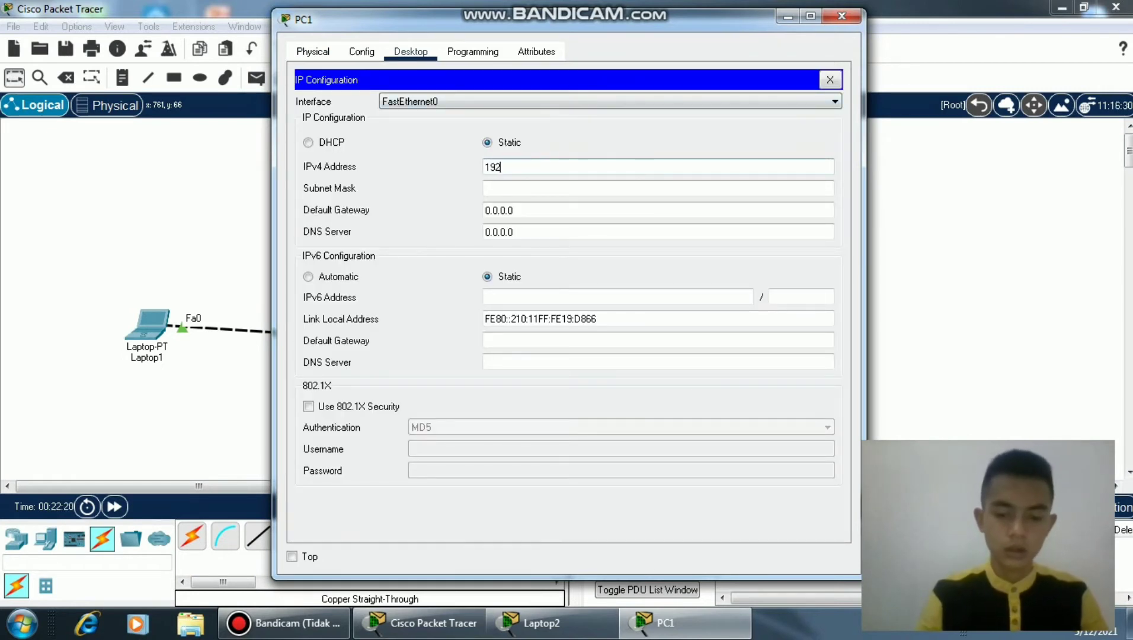
type(".1")
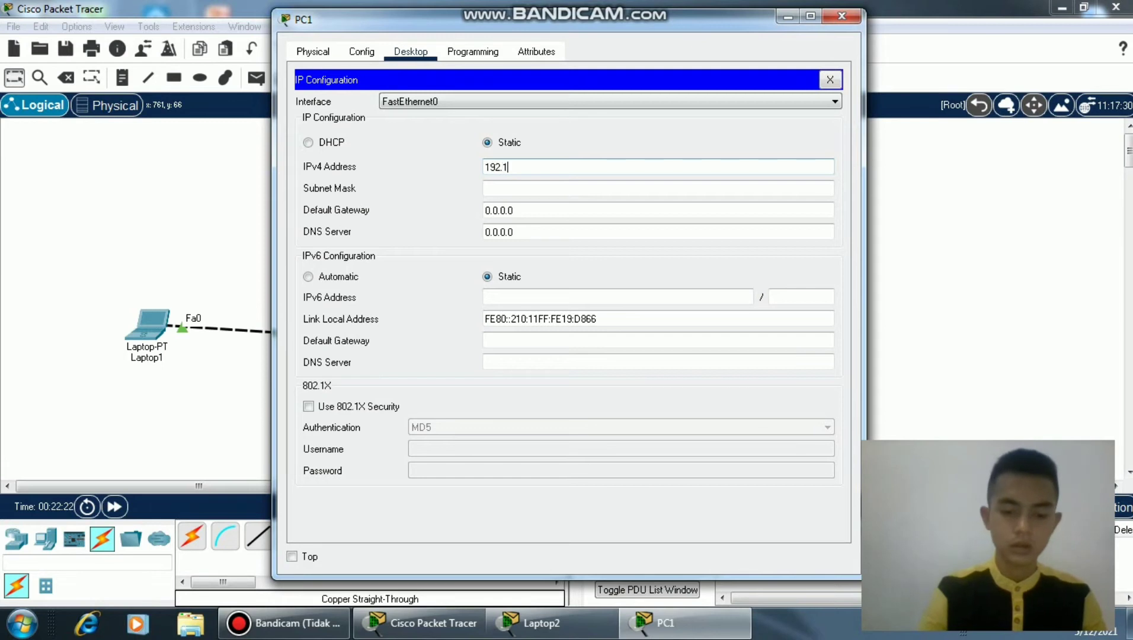
type("68.1")
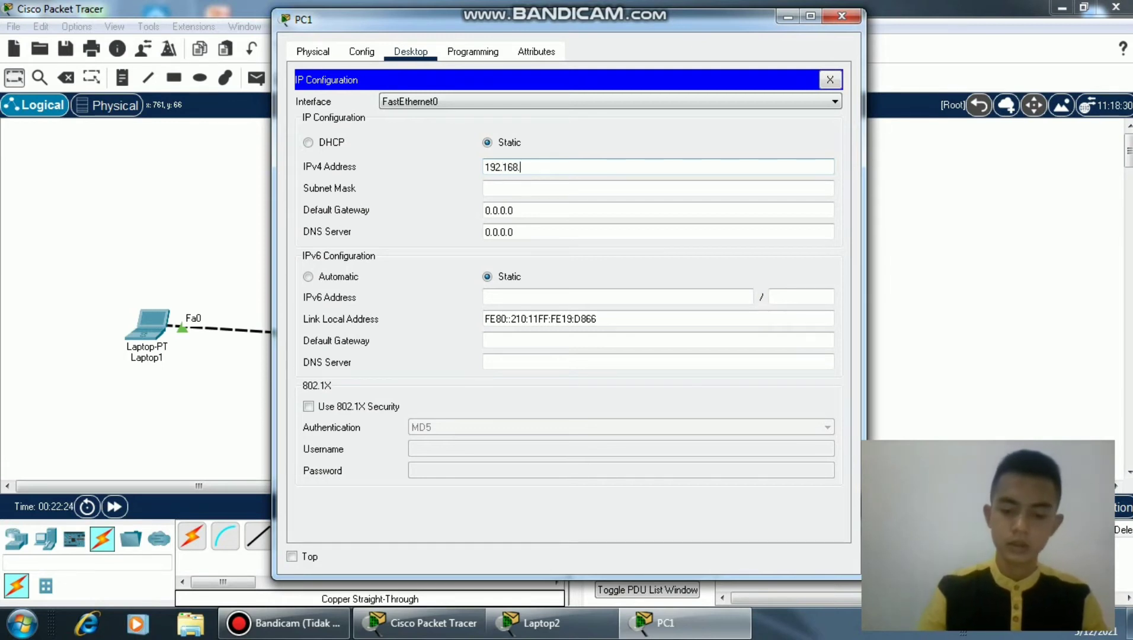
type(".2")
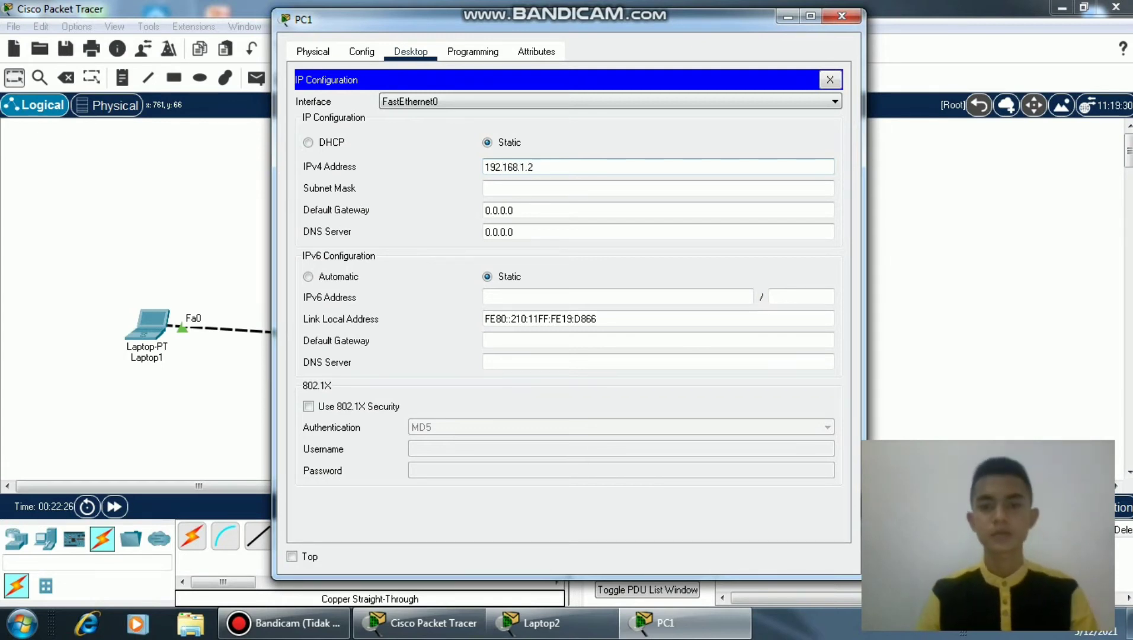
key("Tab")
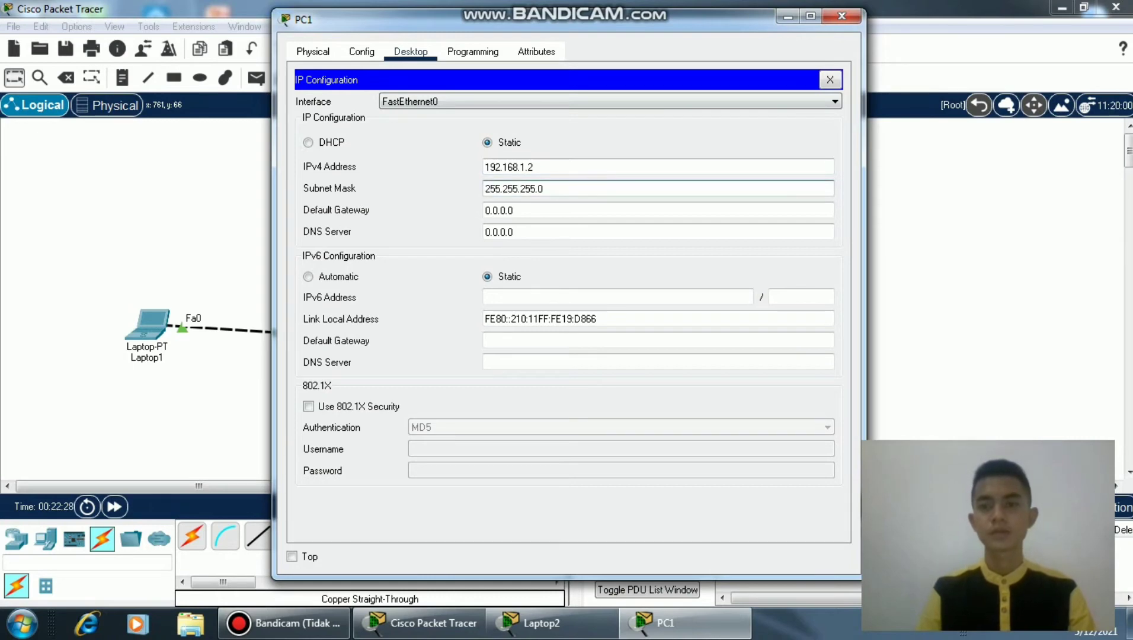
left_click(841, 16)
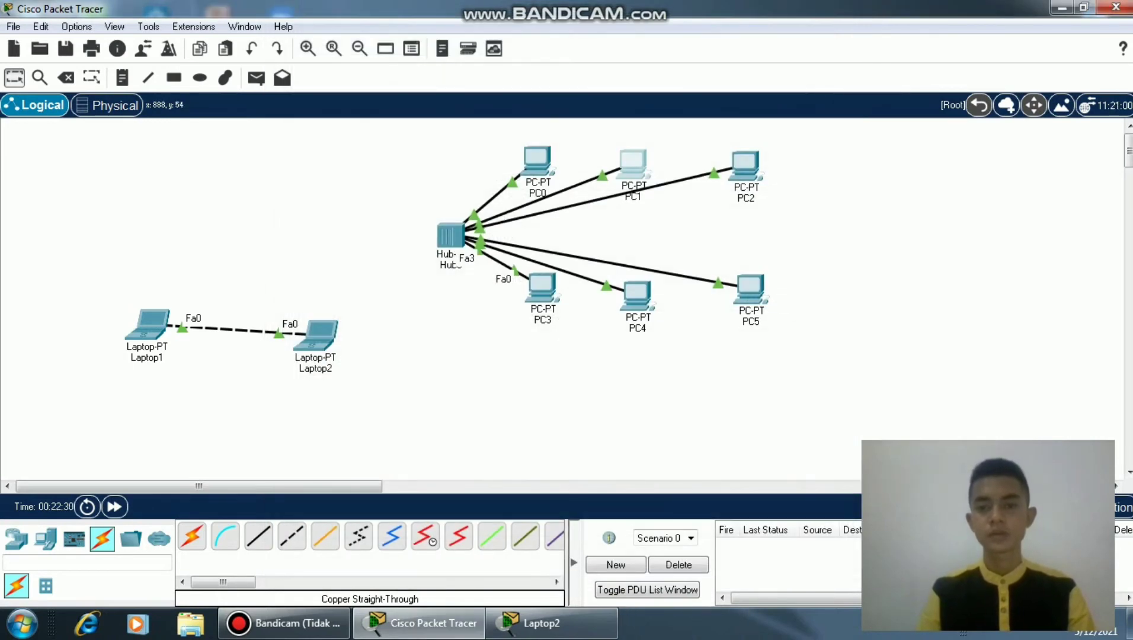
- Give PC2 the static IPv4 address 192.168.1.3 with subnet mask 255.255.255.0 and close its device window
left_click(745, 166)
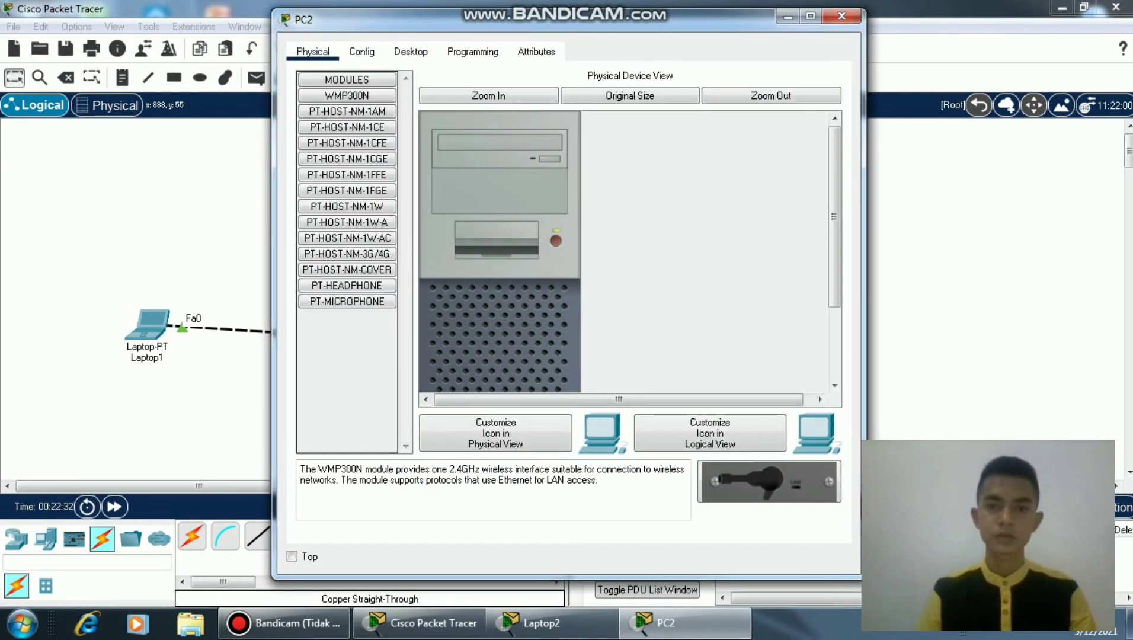
left_click(411, 52)
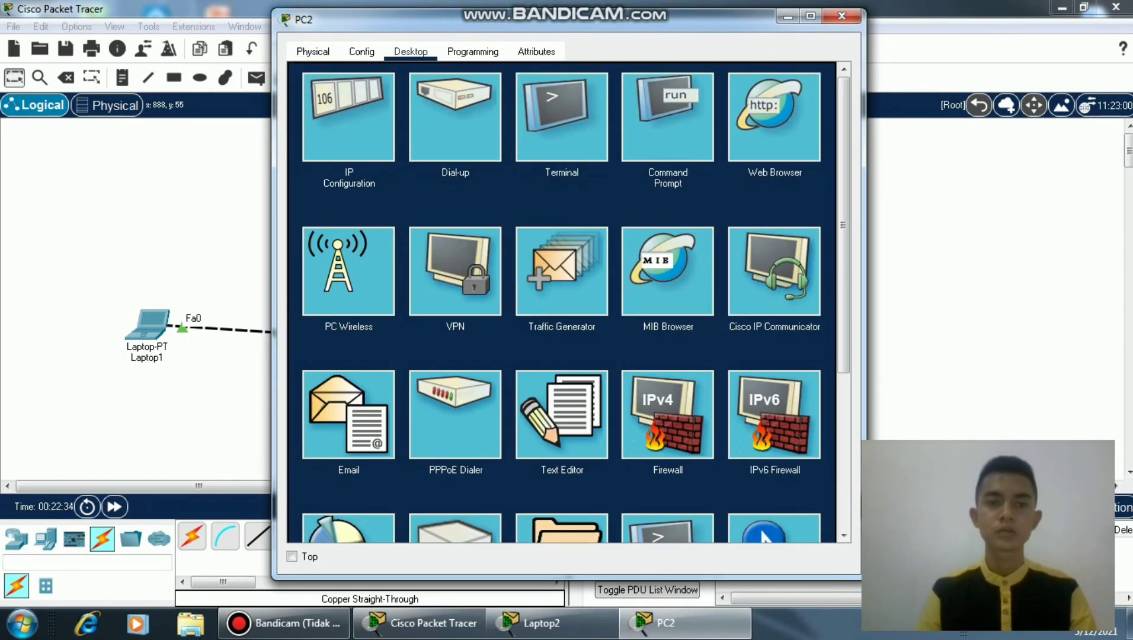
left_click(349, 116)
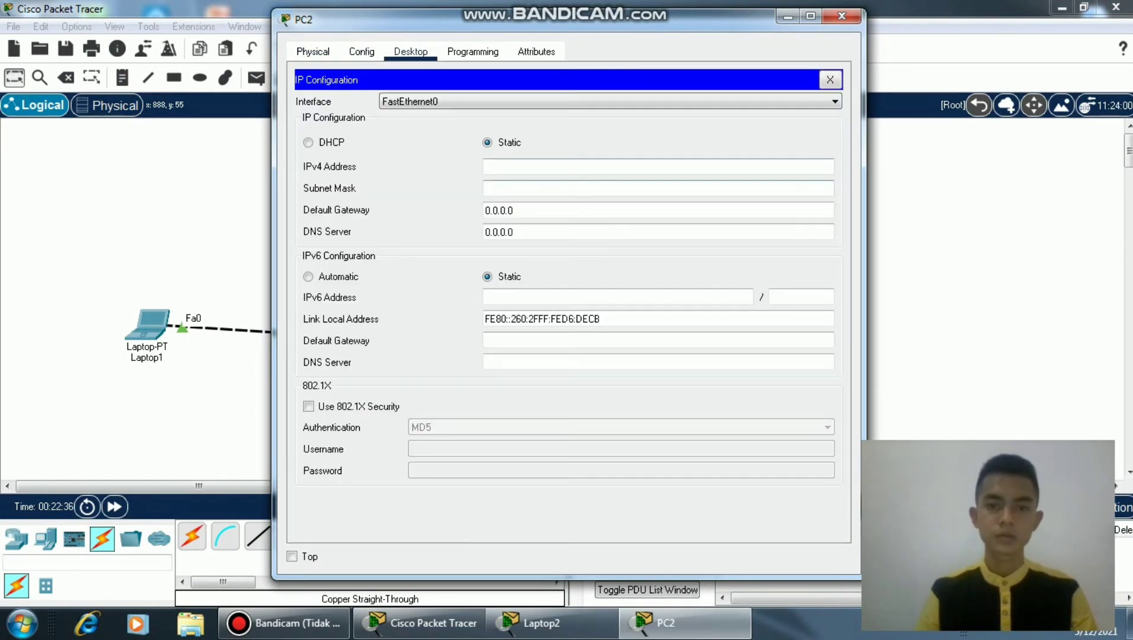
type("19")
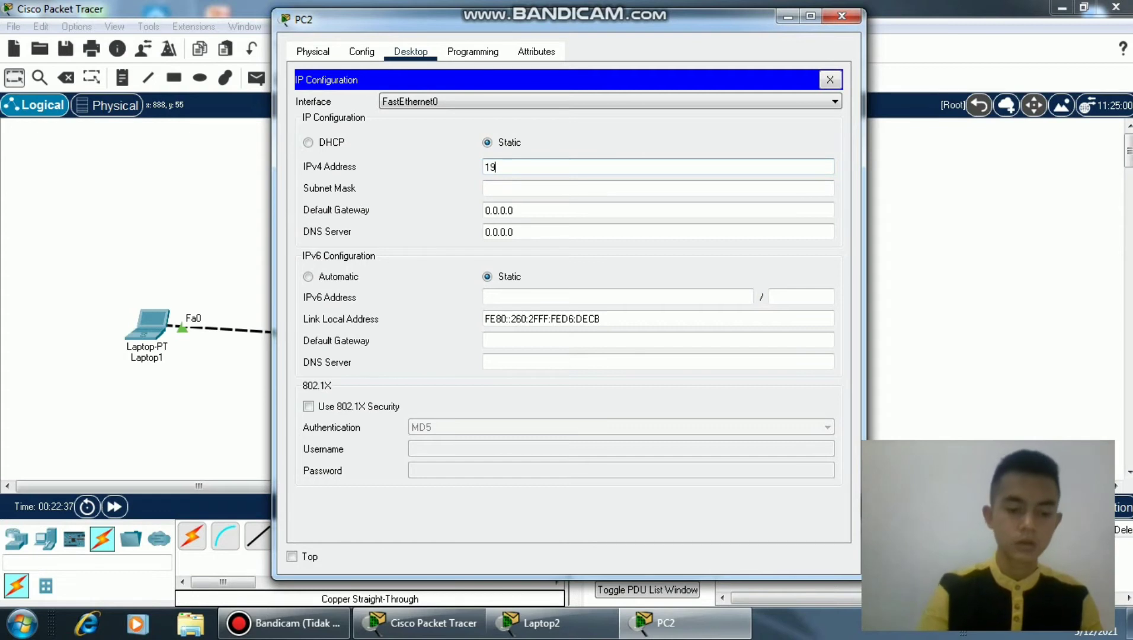
type("2.16")
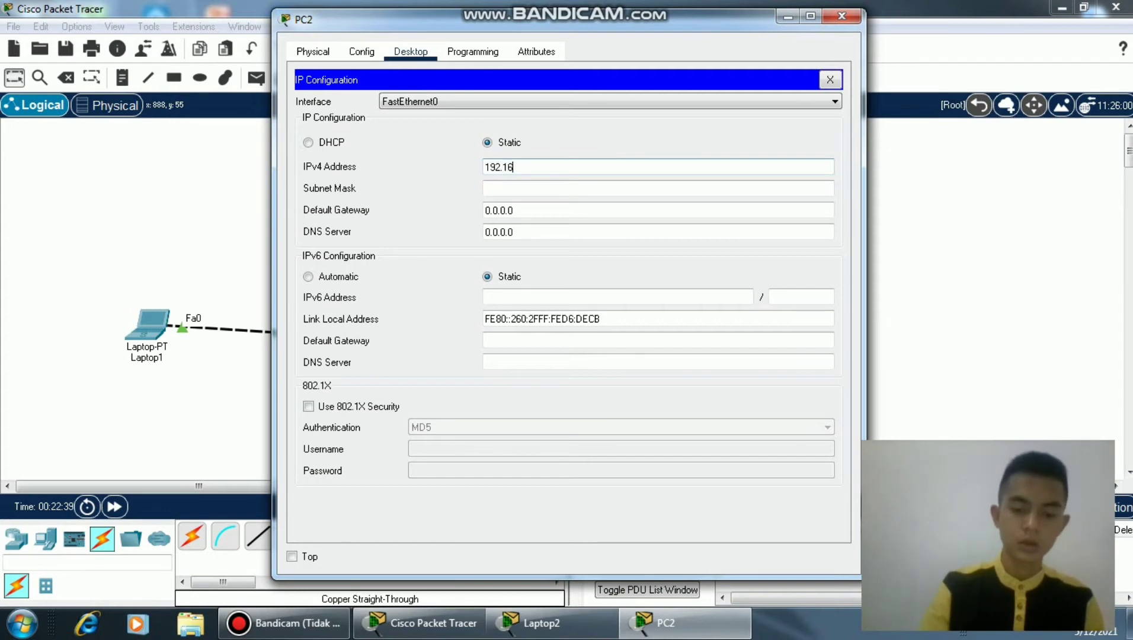
type("8.1")
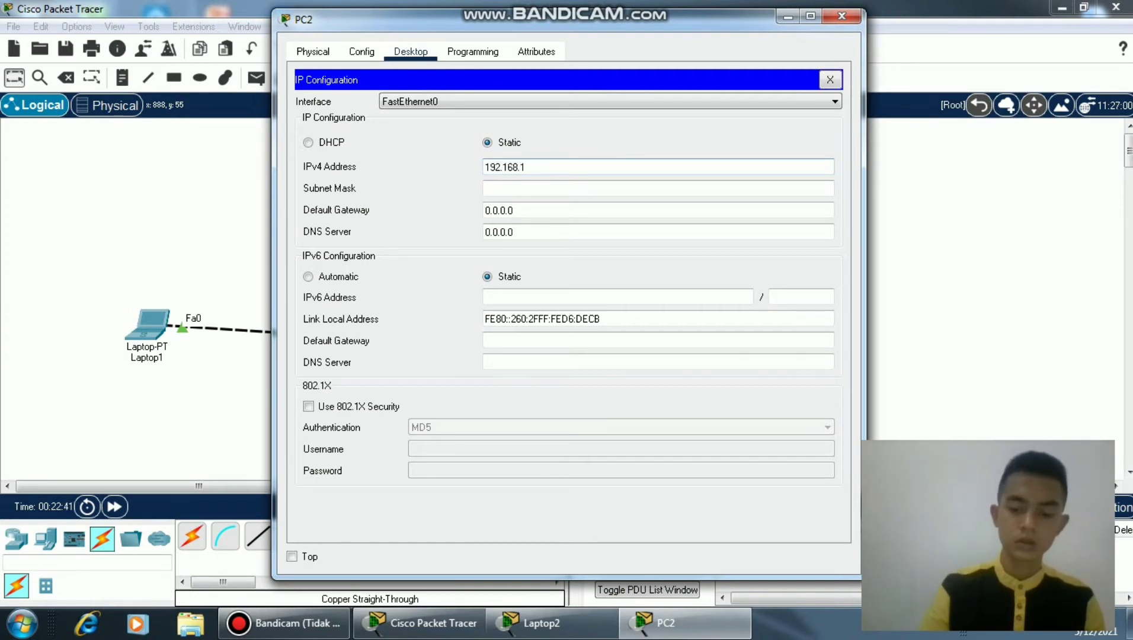
type(".3")
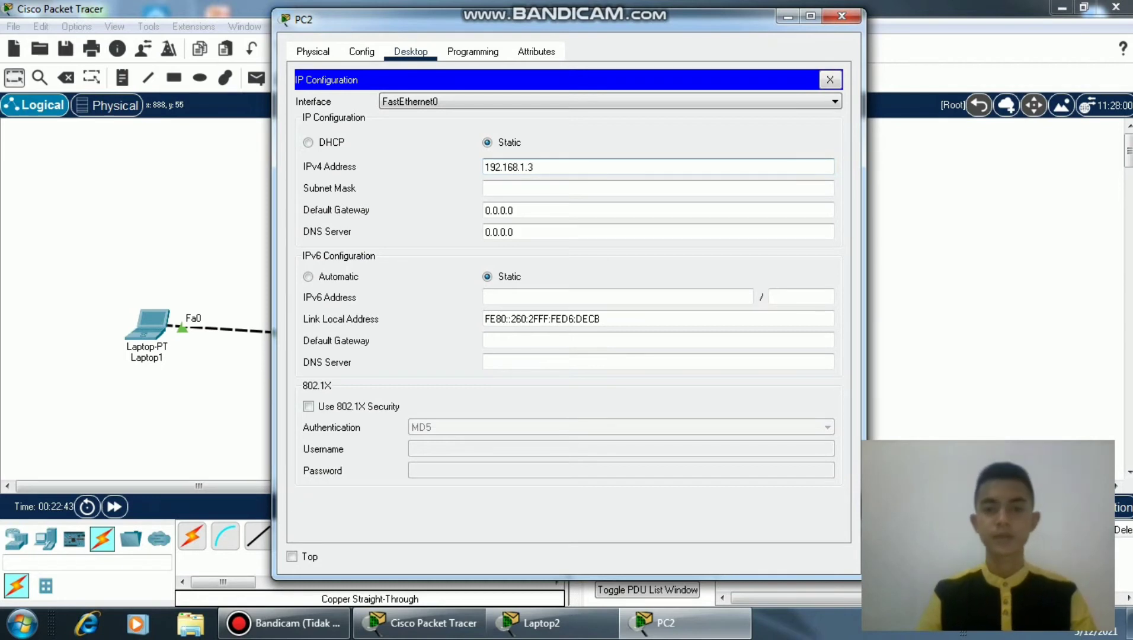
key("Tab")
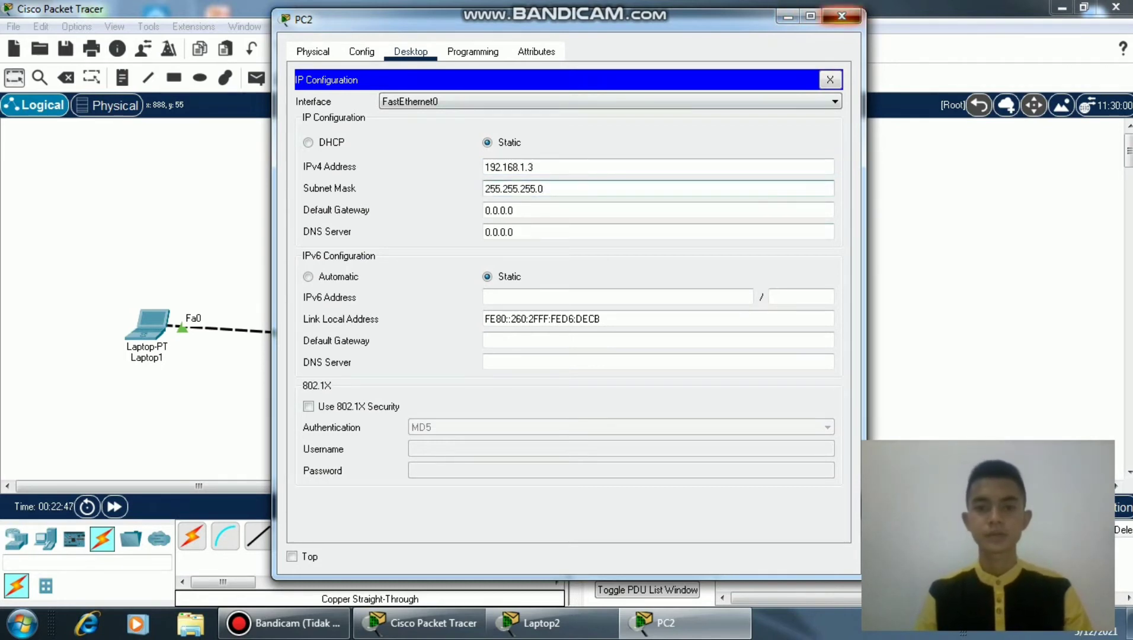
left_click(841, 15)
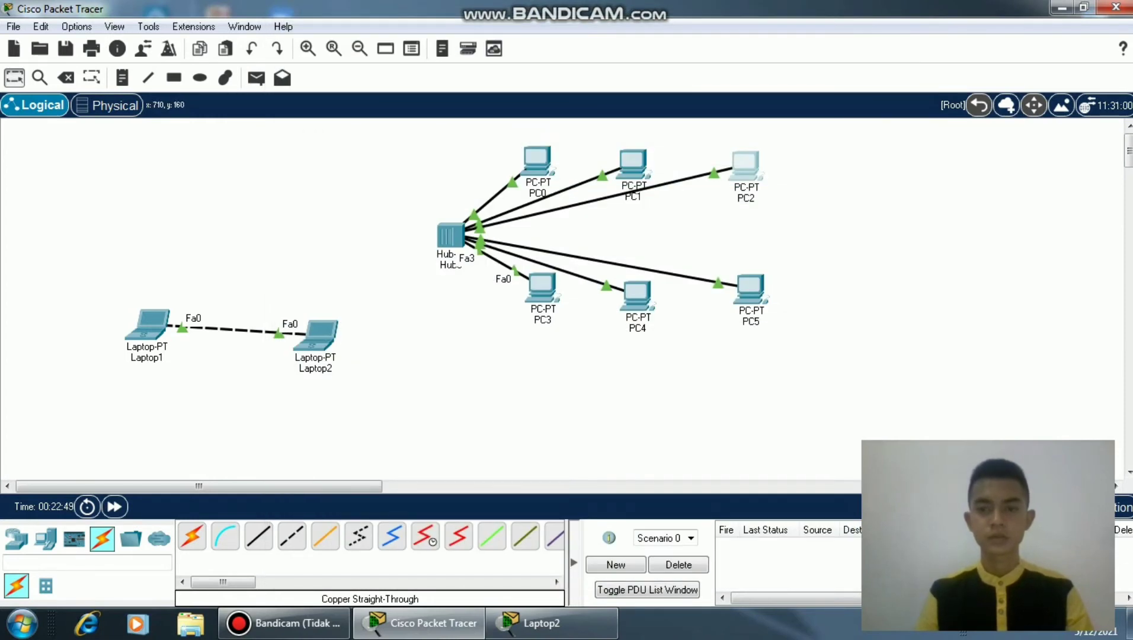
- Give PC3 the static IPv4 address 192.168.1.4 with subnet mask 255.255.255.0 and close its device window
left_click(542, 287)
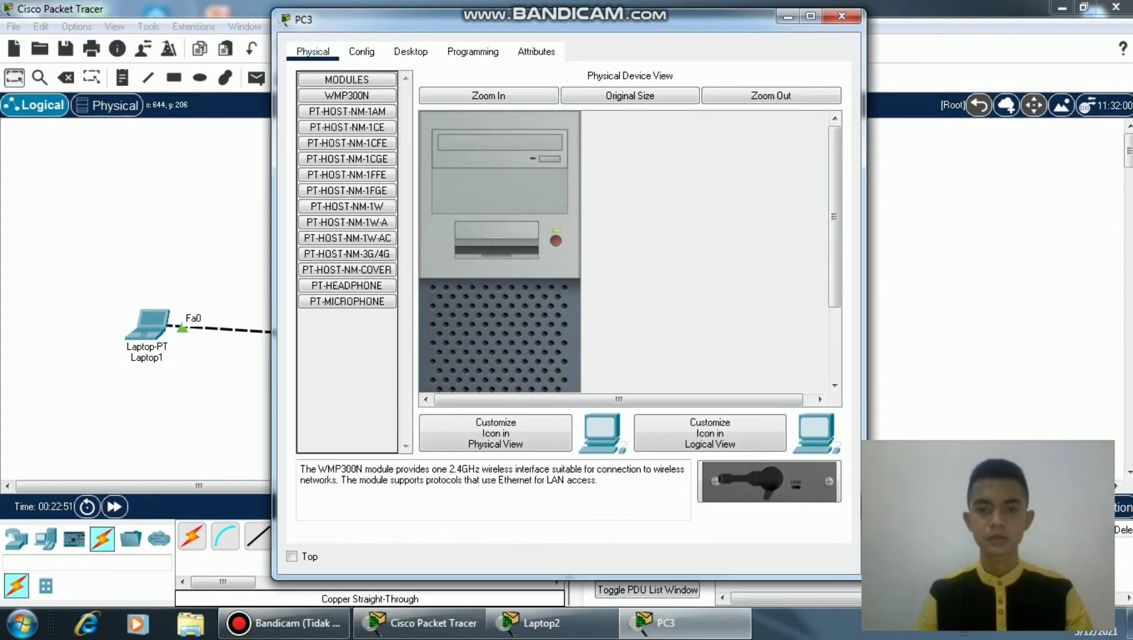
left_click(410, 52)
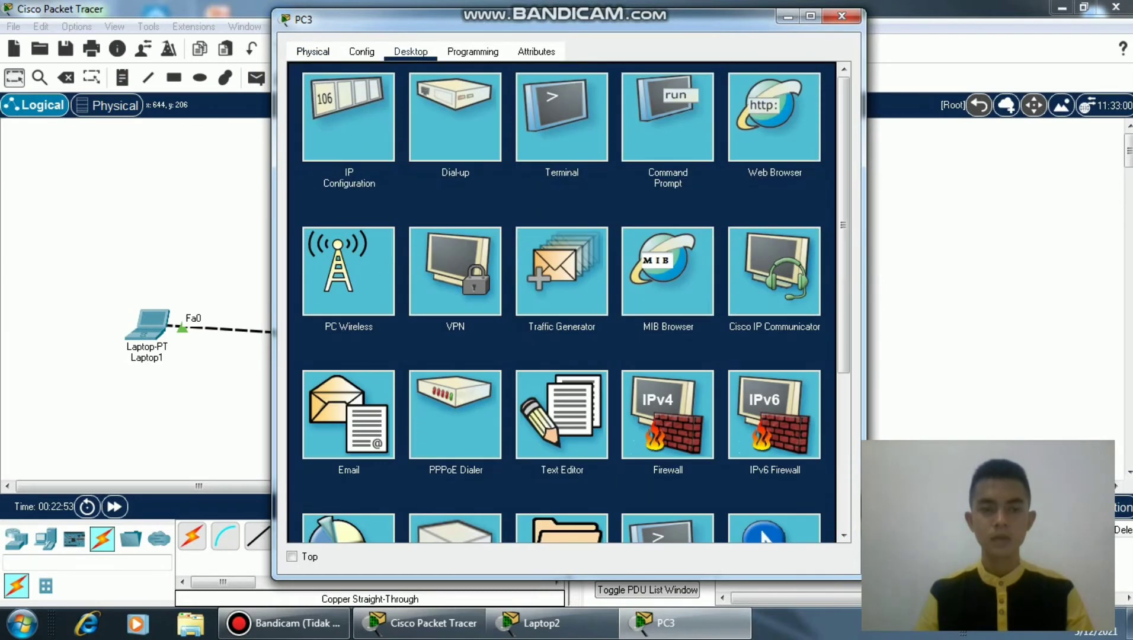
left_click(349, 117)
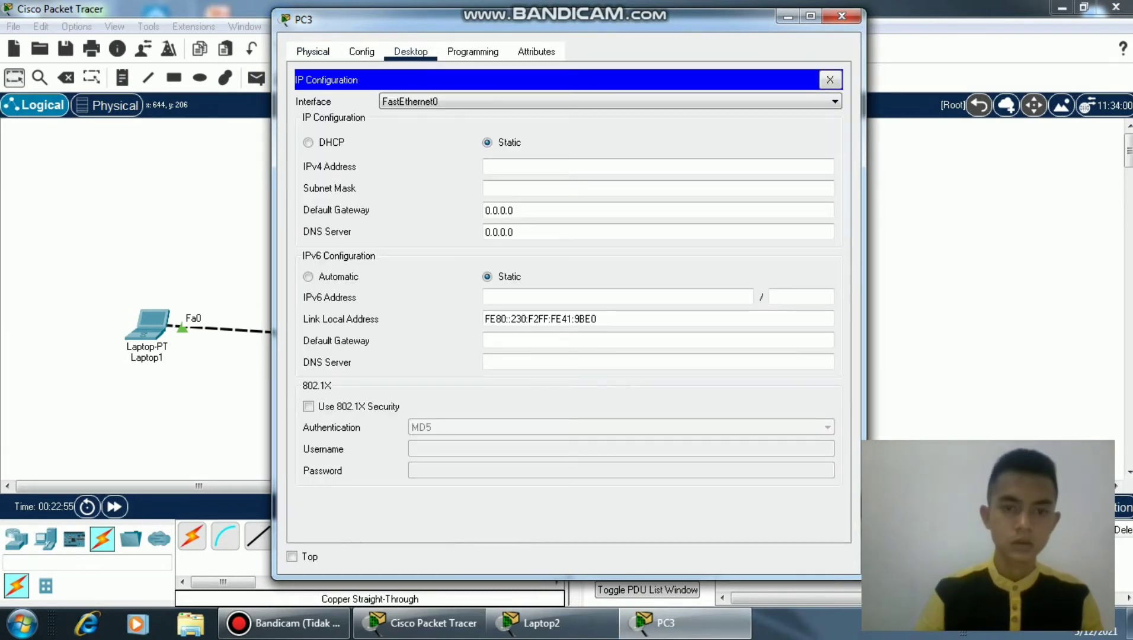
type("19")
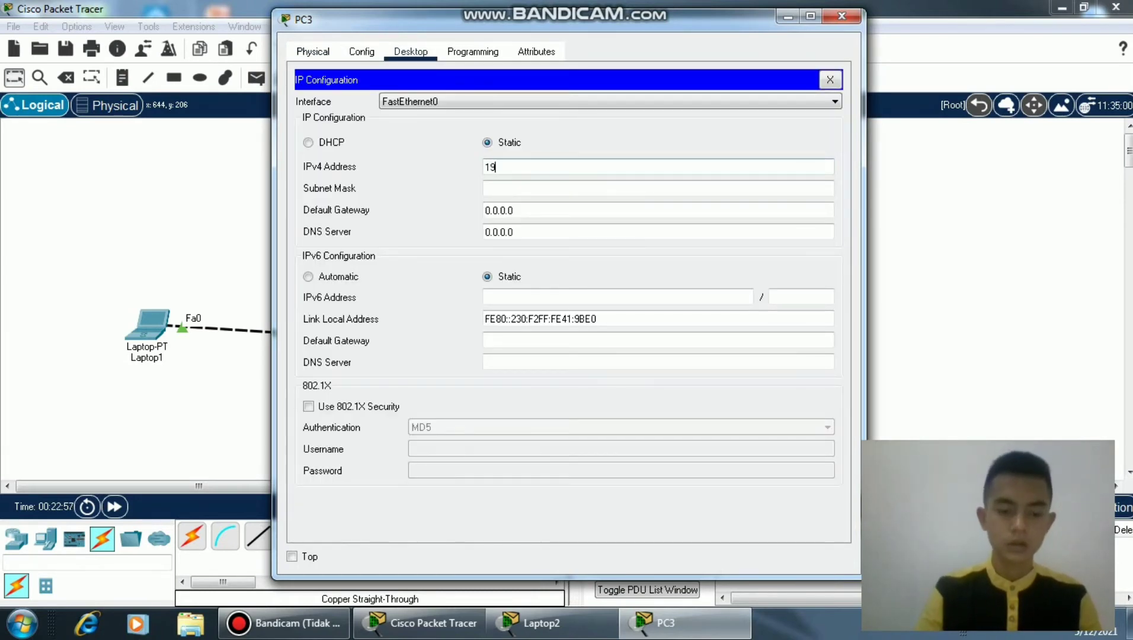
type("2.1")
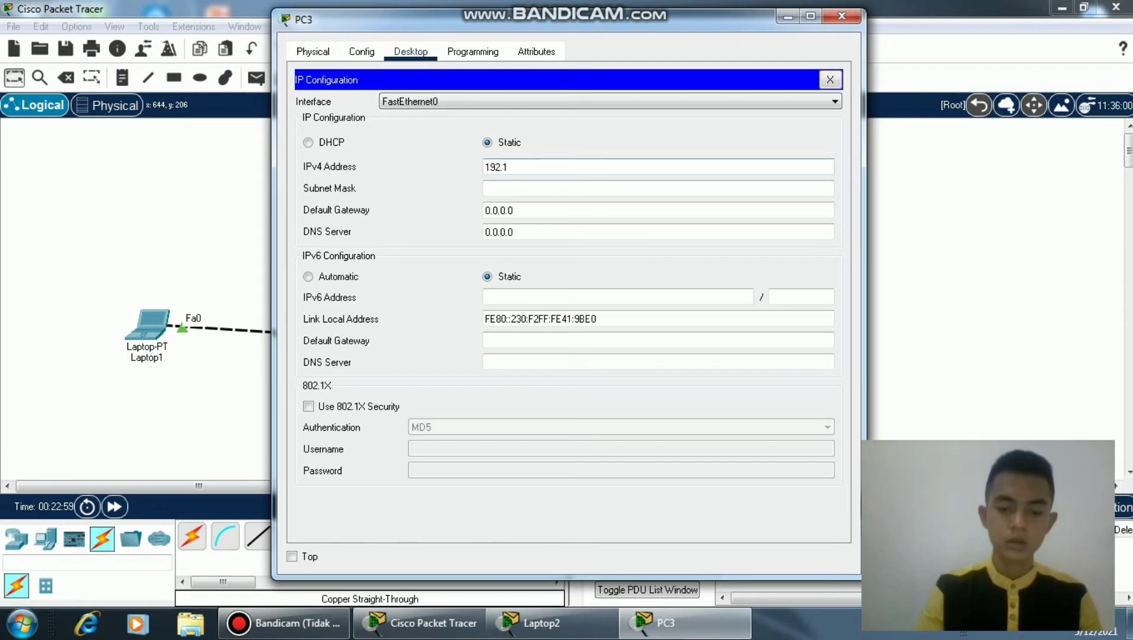
type("68.1.4")
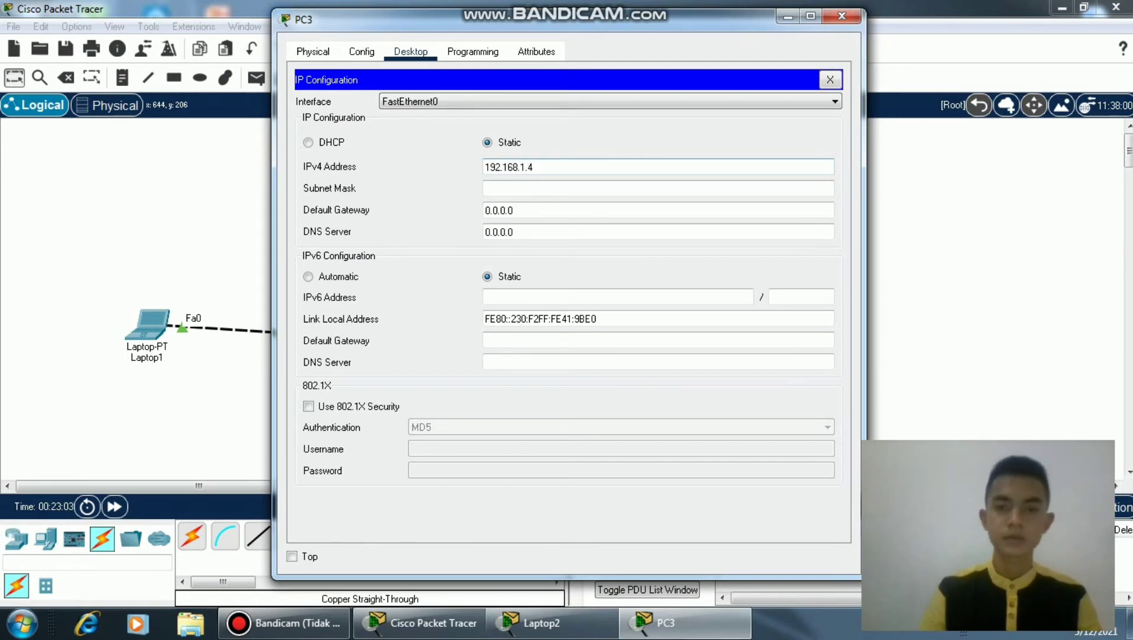
left_click(545, 189)
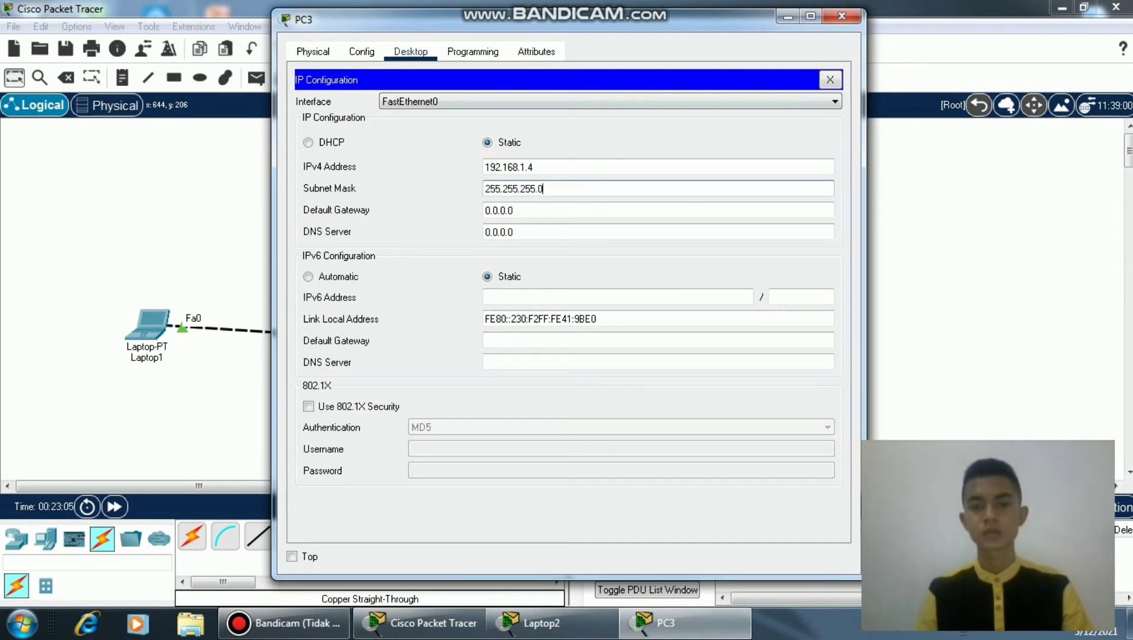
left_click(842, 16)
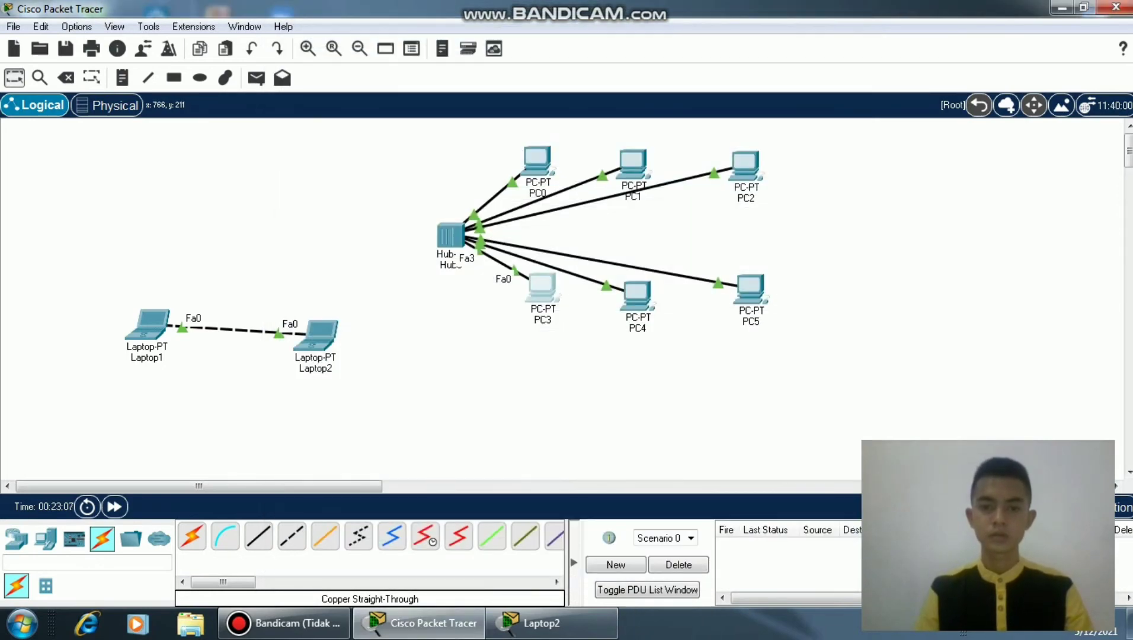
- Give PC4 the static IPv4 address 192.168.1.5 with subnet mask 255.255.255.0 and close its device window
left_click(636, 294)
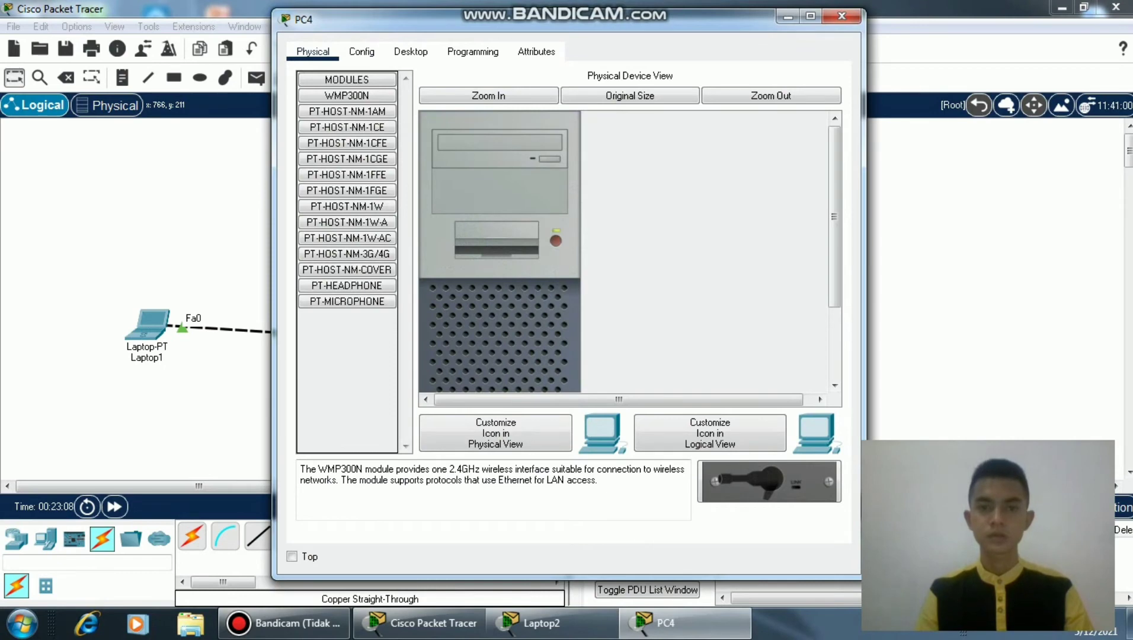
left_click(410, 52)
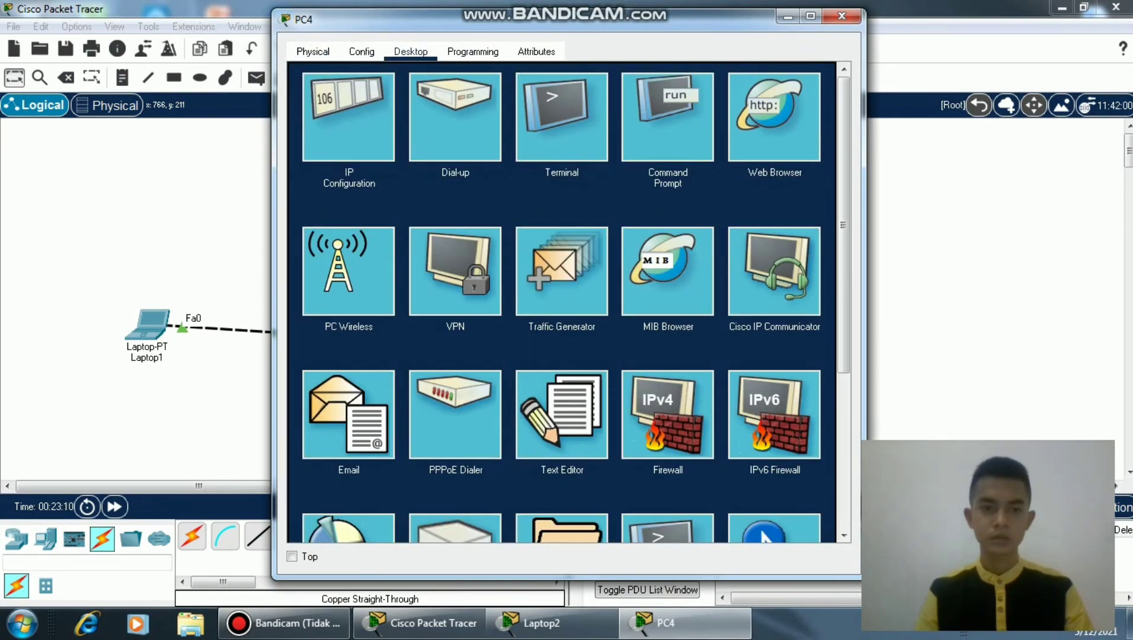
left_click(348, 118)
left_click(658, 167)
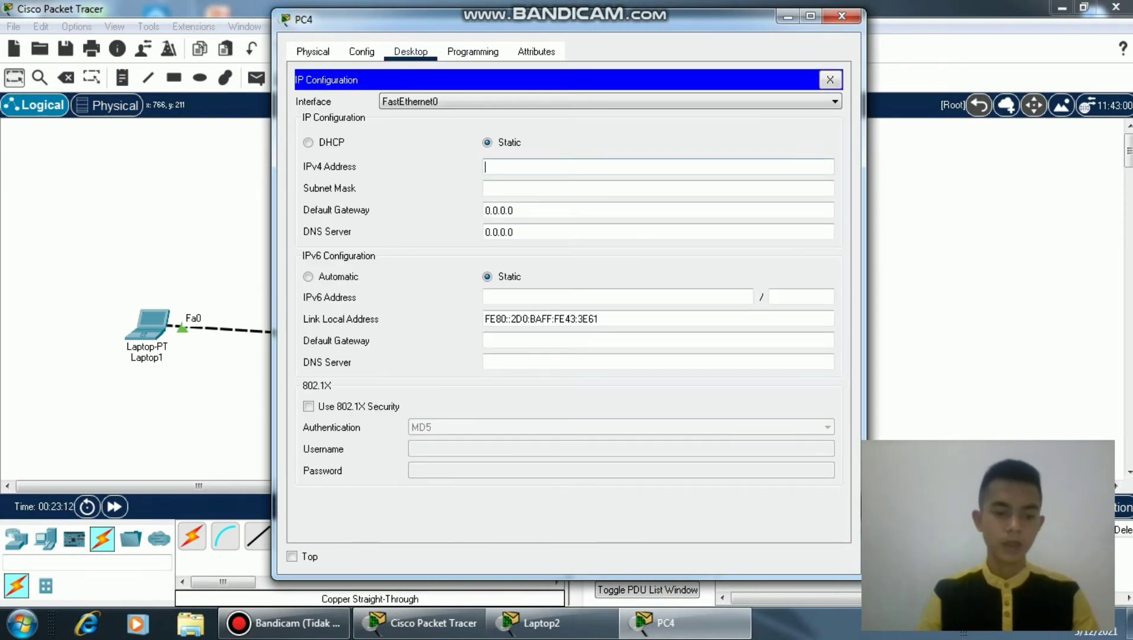
type("192")
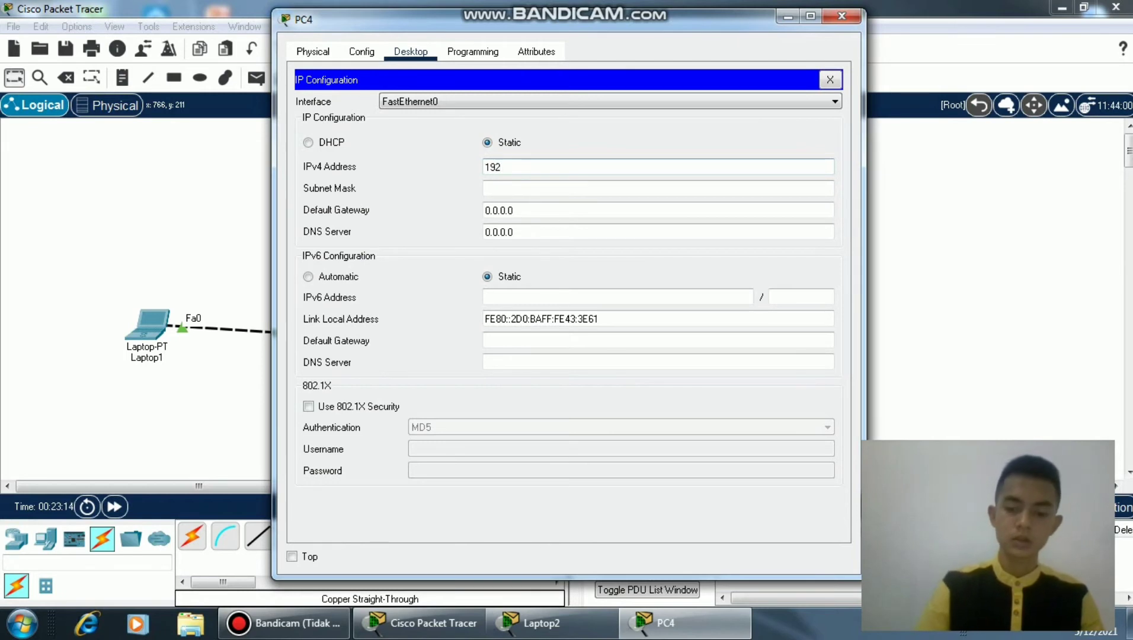
type(".168")
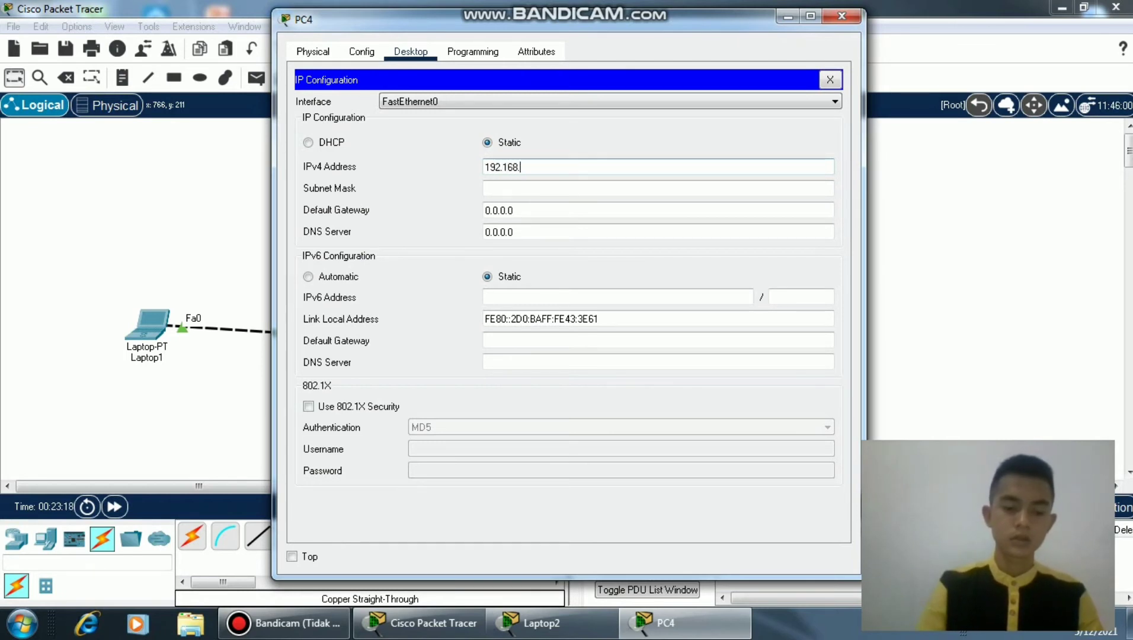
type(".1.5")
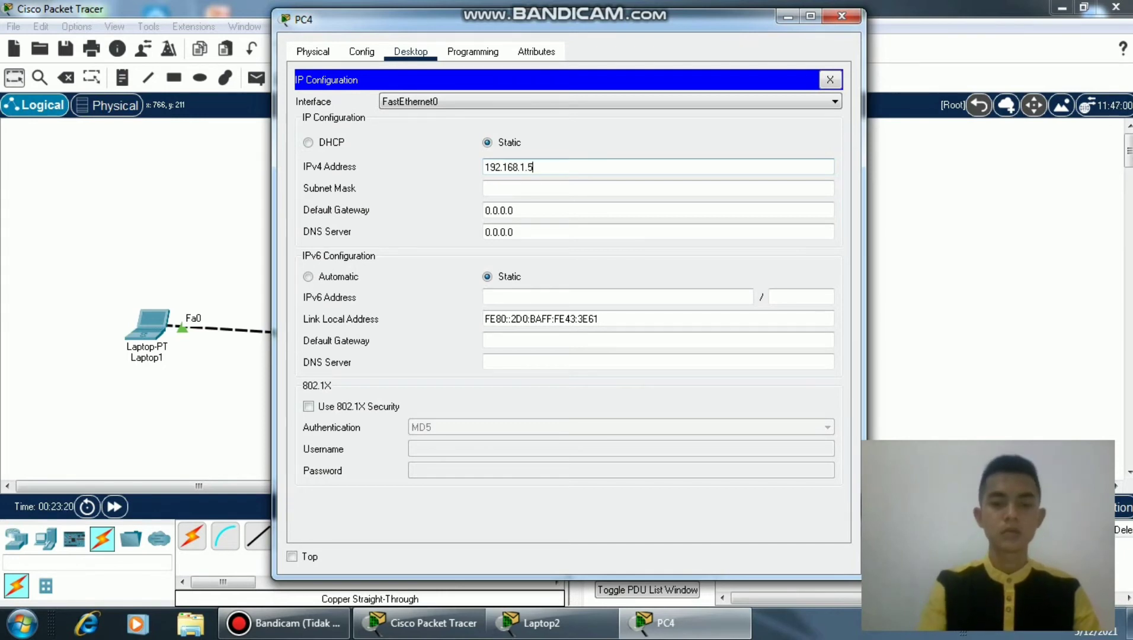
left_click(544, 188)
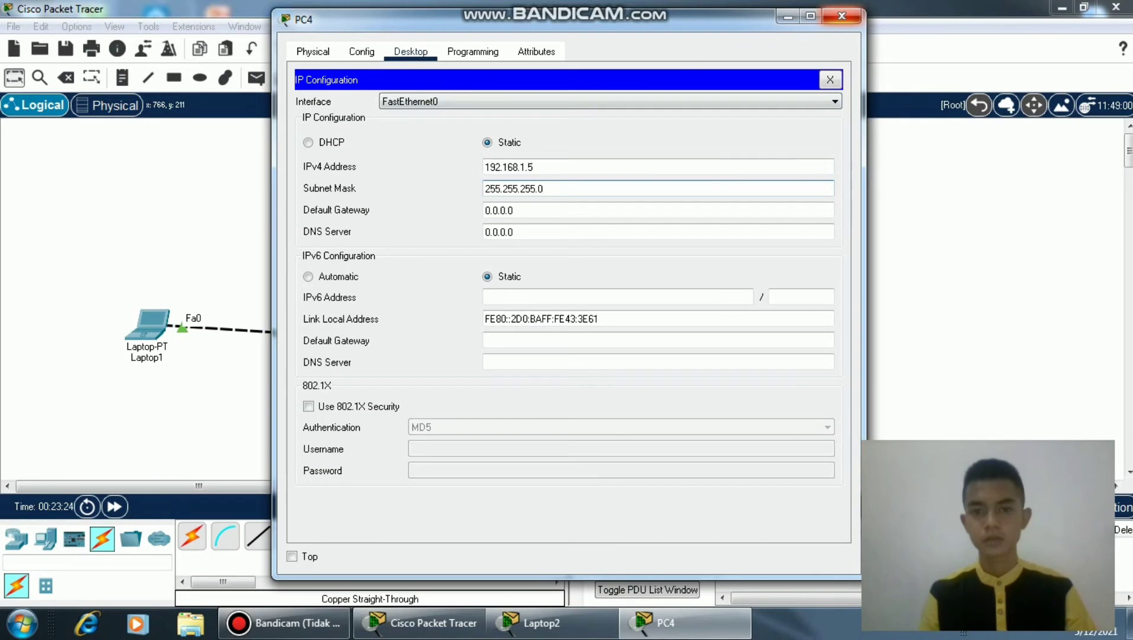
left_click(841, 16)
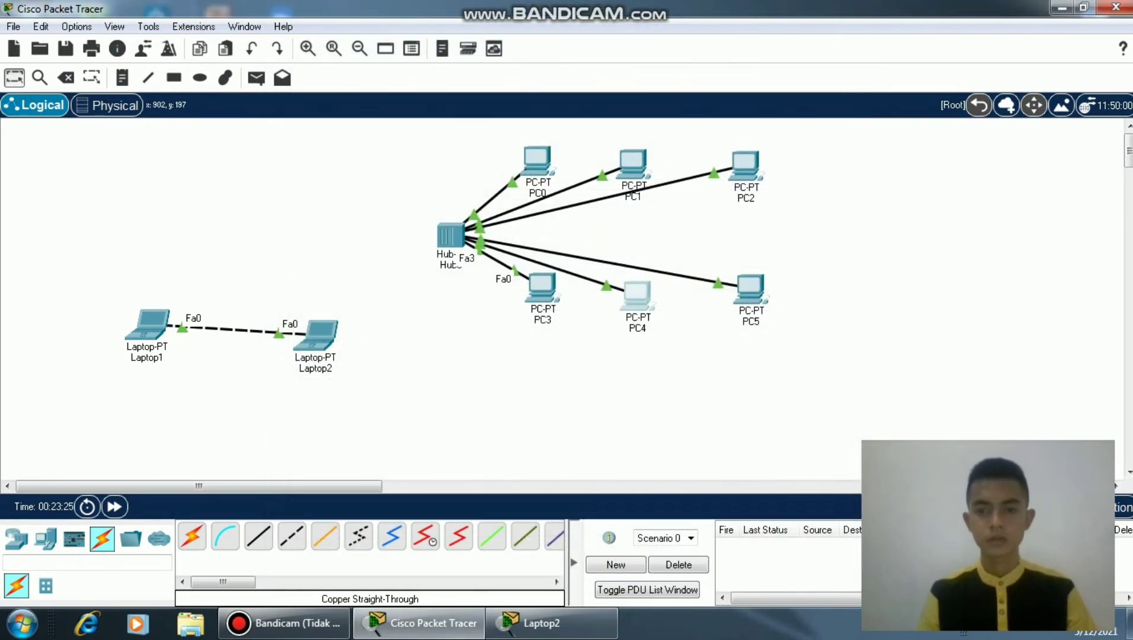
- Give PC5 the static IPv4 address 192.168.1.6 with subnet mask 255.255.255.0 and close its device window
left_click(750, 287)
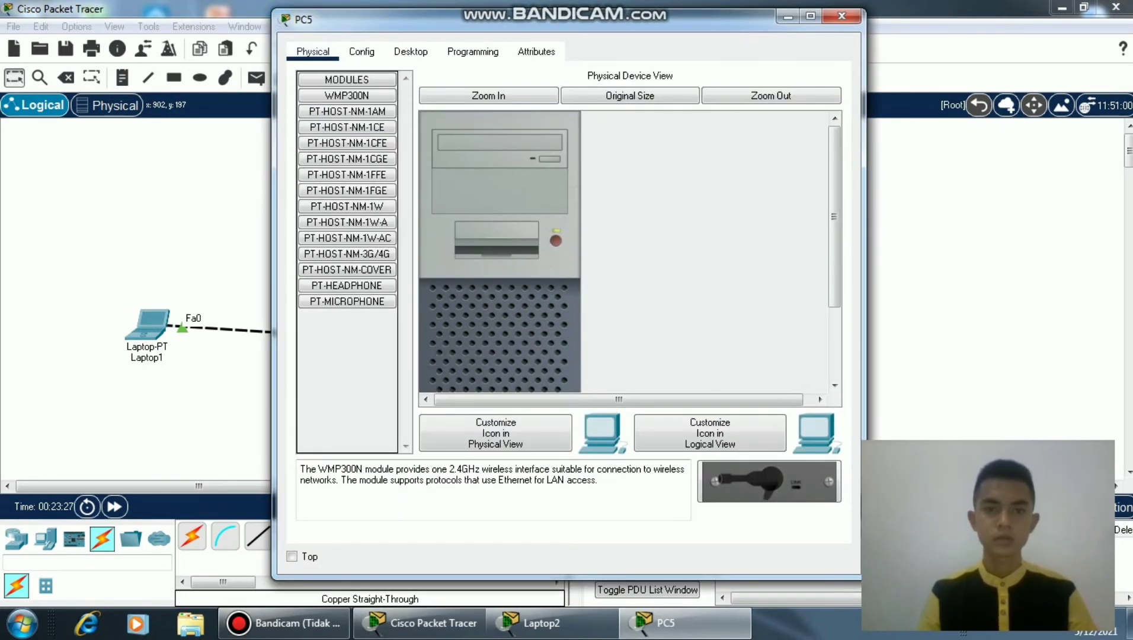
left_click(411, 51)
left_click(354, 113)
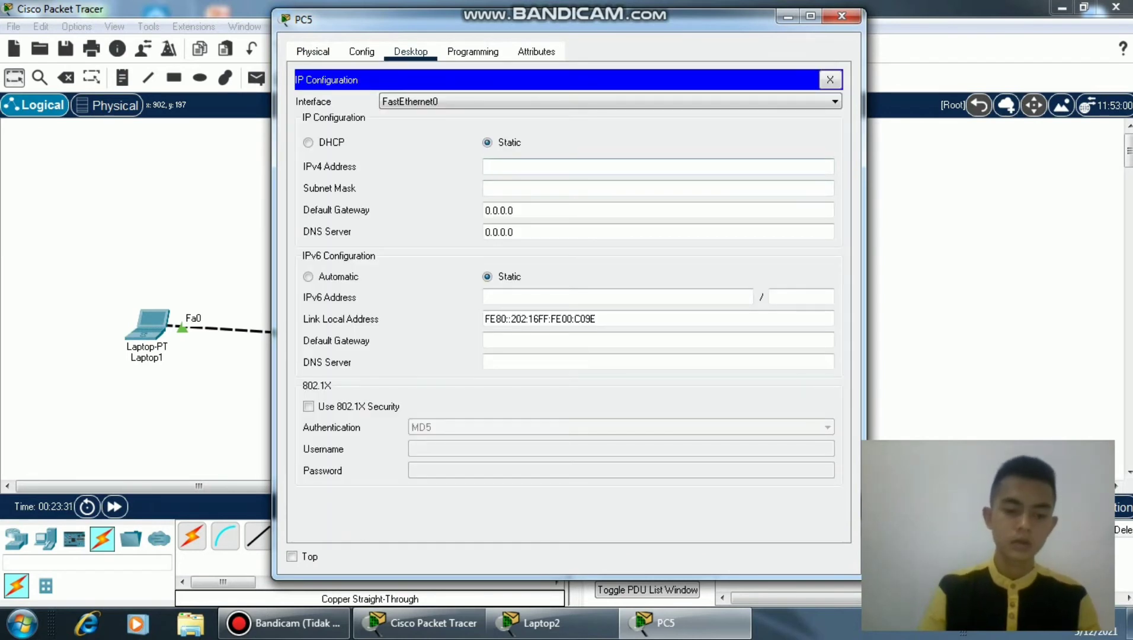
type("192")
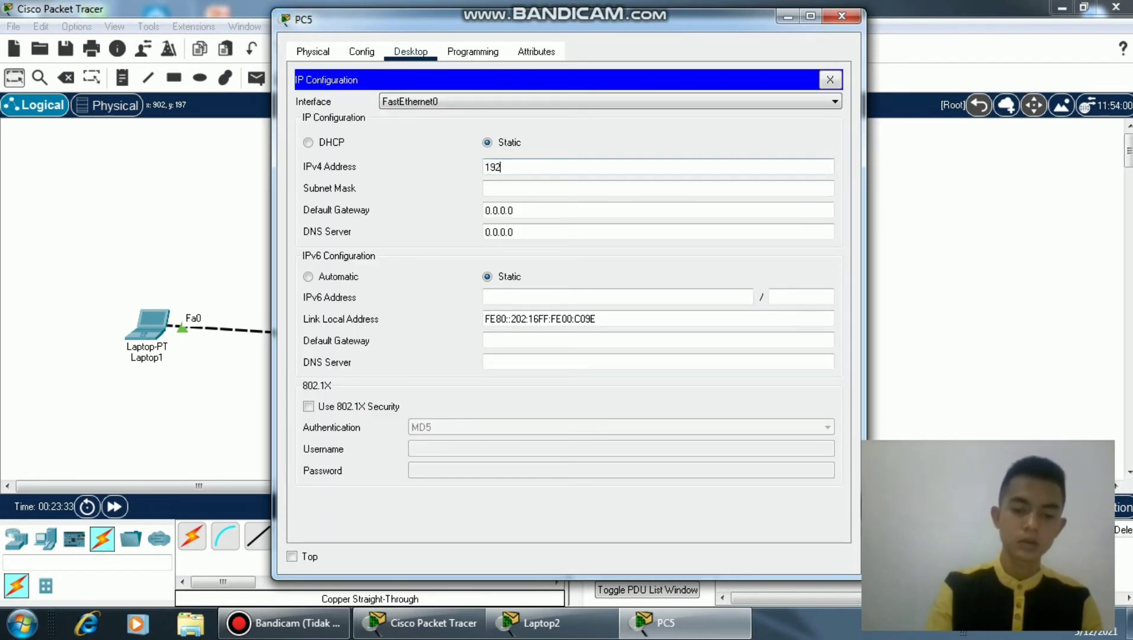
type(".1")
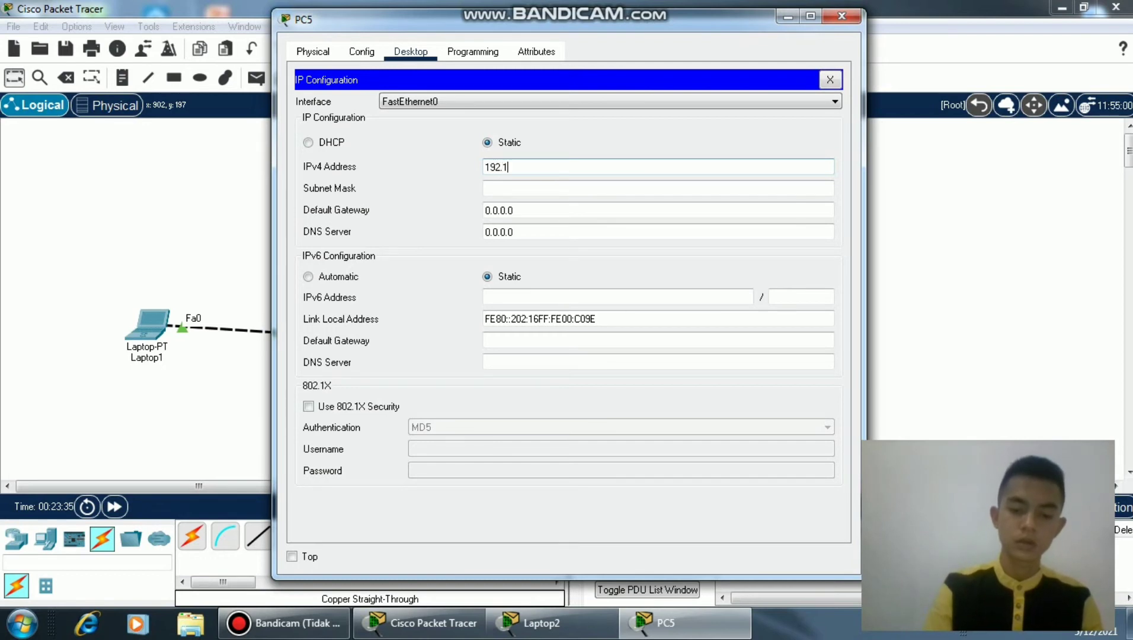
type("68.1.6")
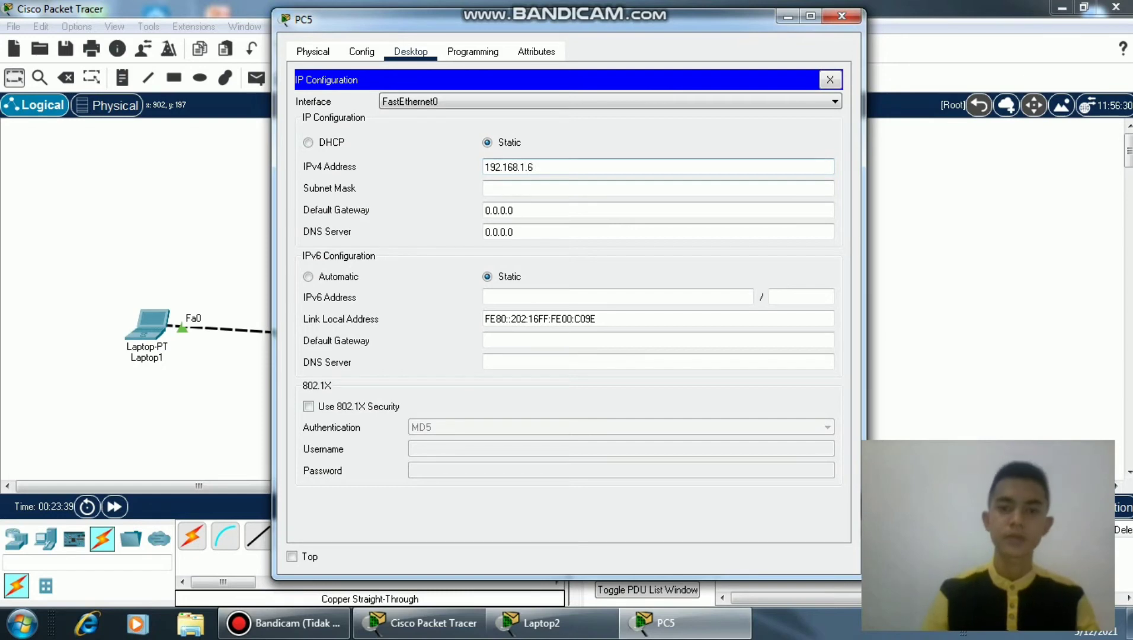
key("Tab")
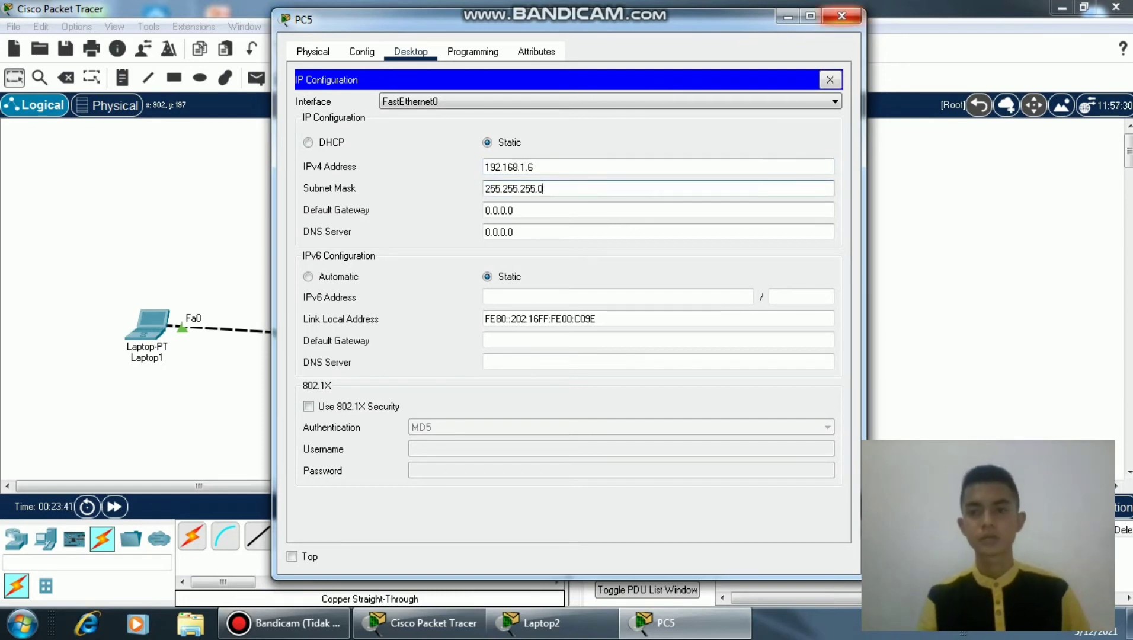
left_click(841, 16)
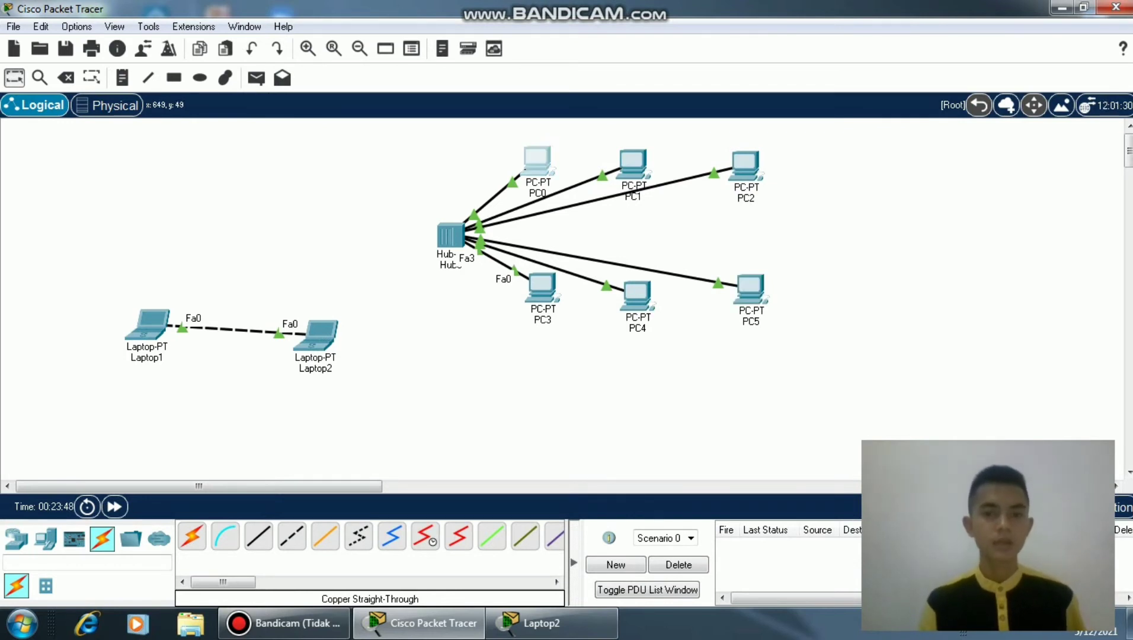
- Display PC0's IP configuration by running ipconfig in its Command Prompt
left_click(537, 160)
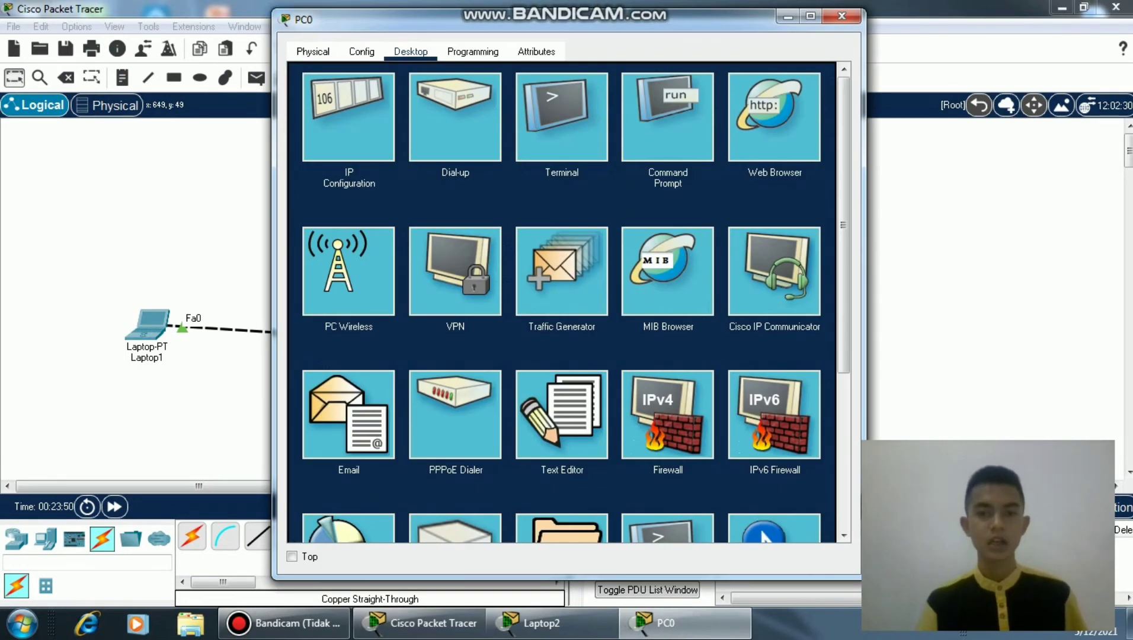
left_click(668, 117)
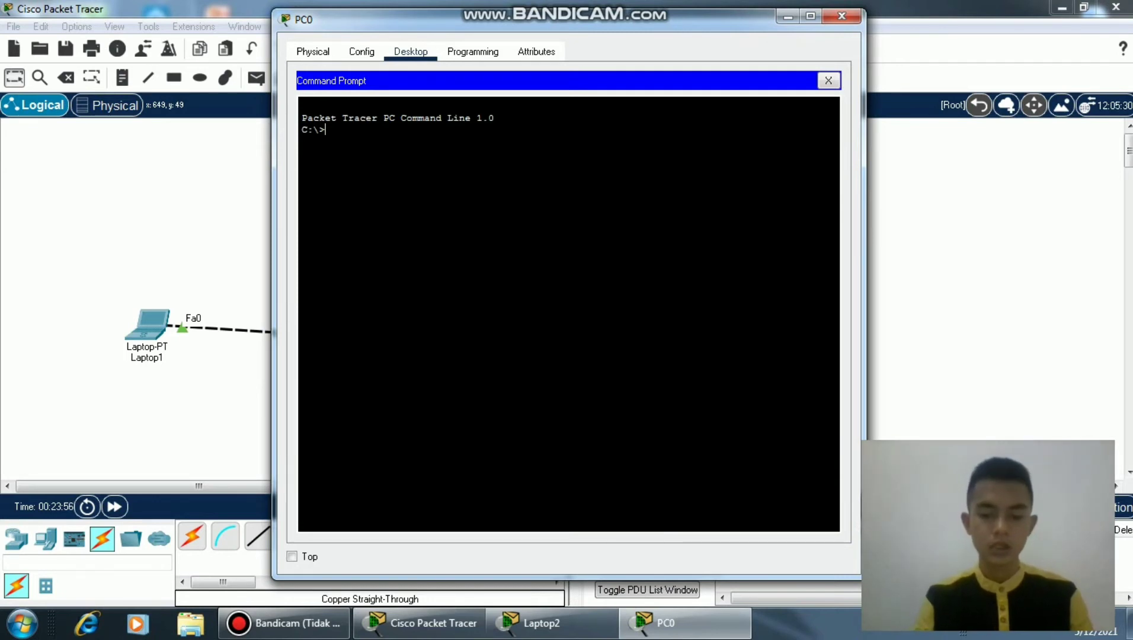
type("ipc")
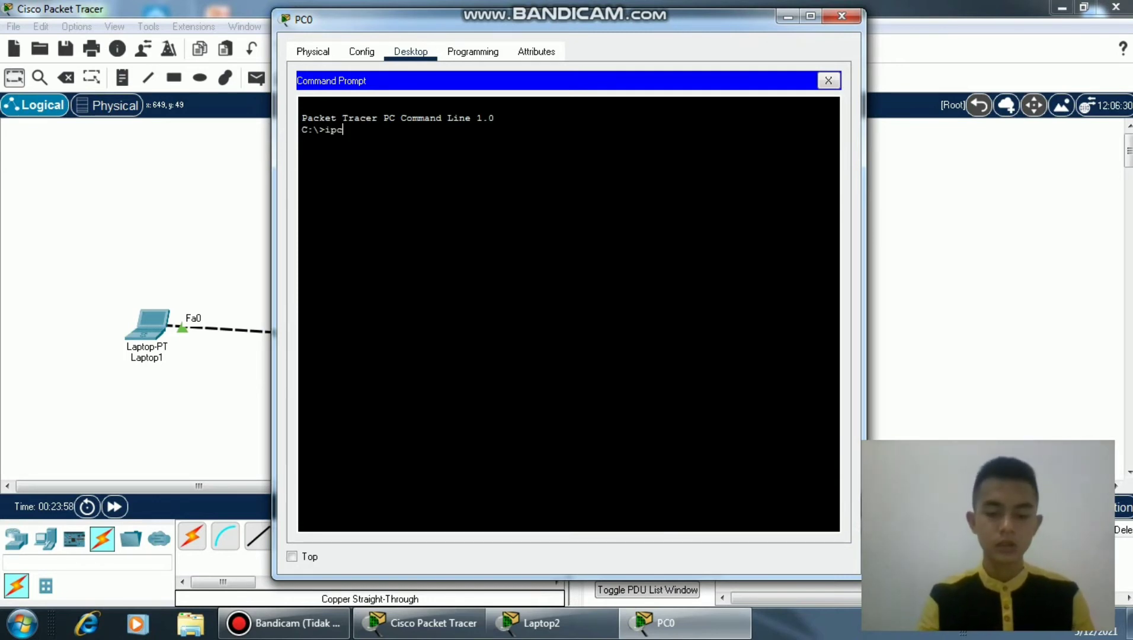
type("ofig")
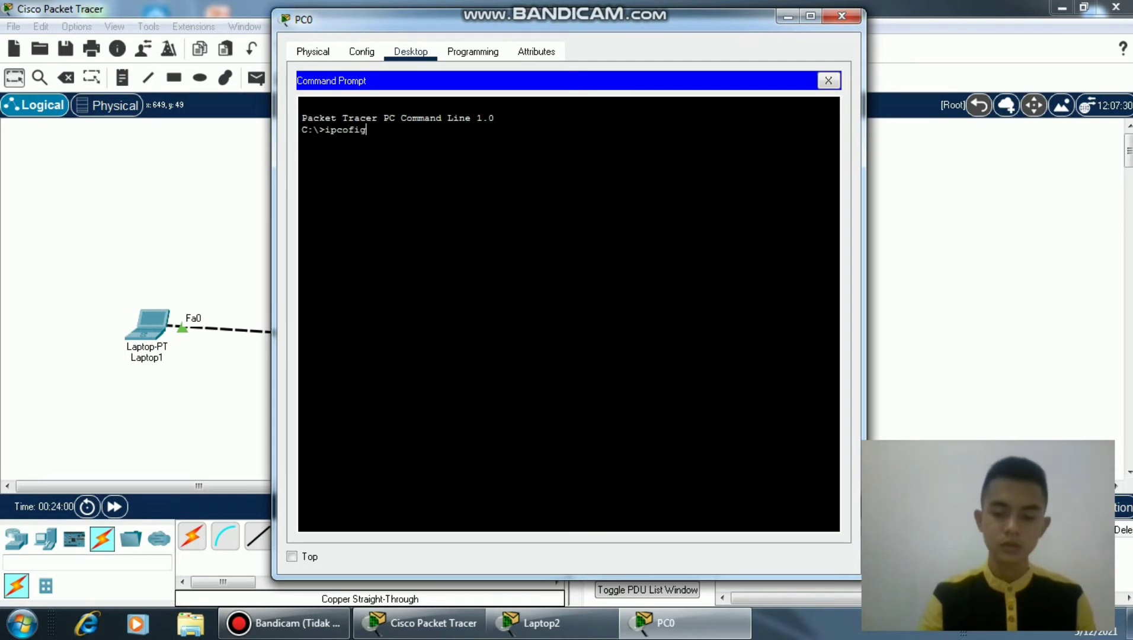
key("Return")
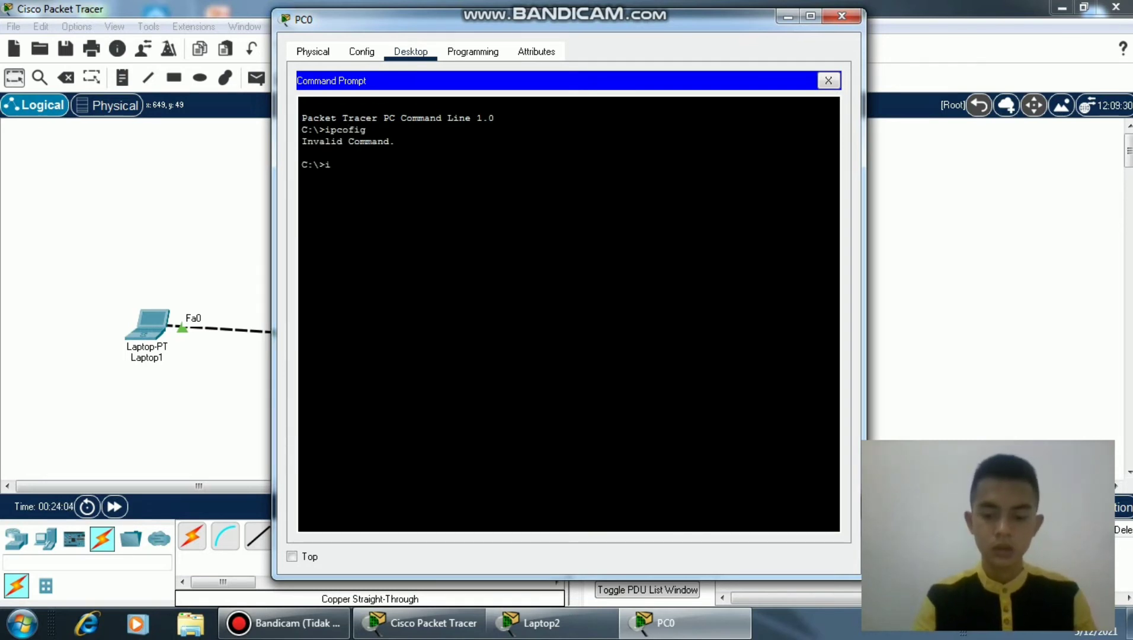
type("ip")
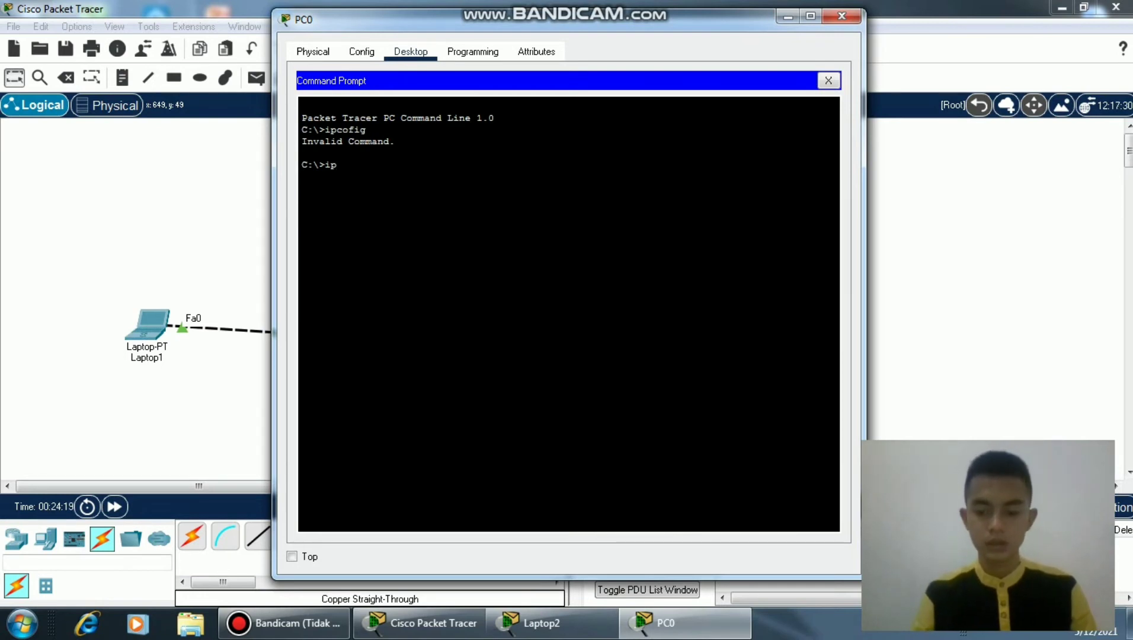
type("c")
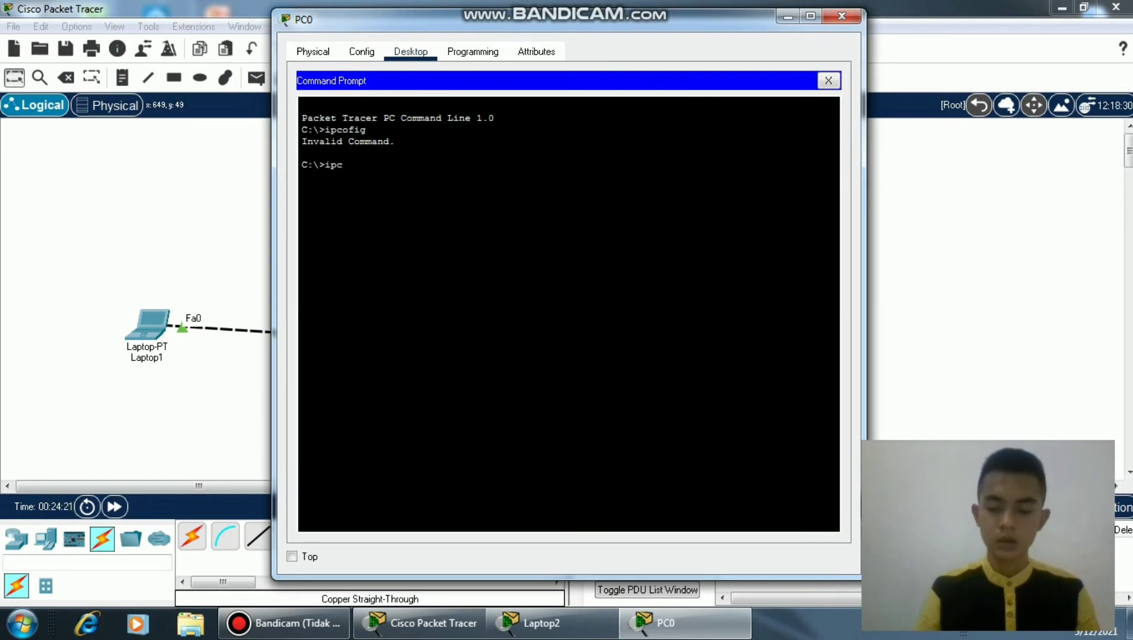
type("onfig")
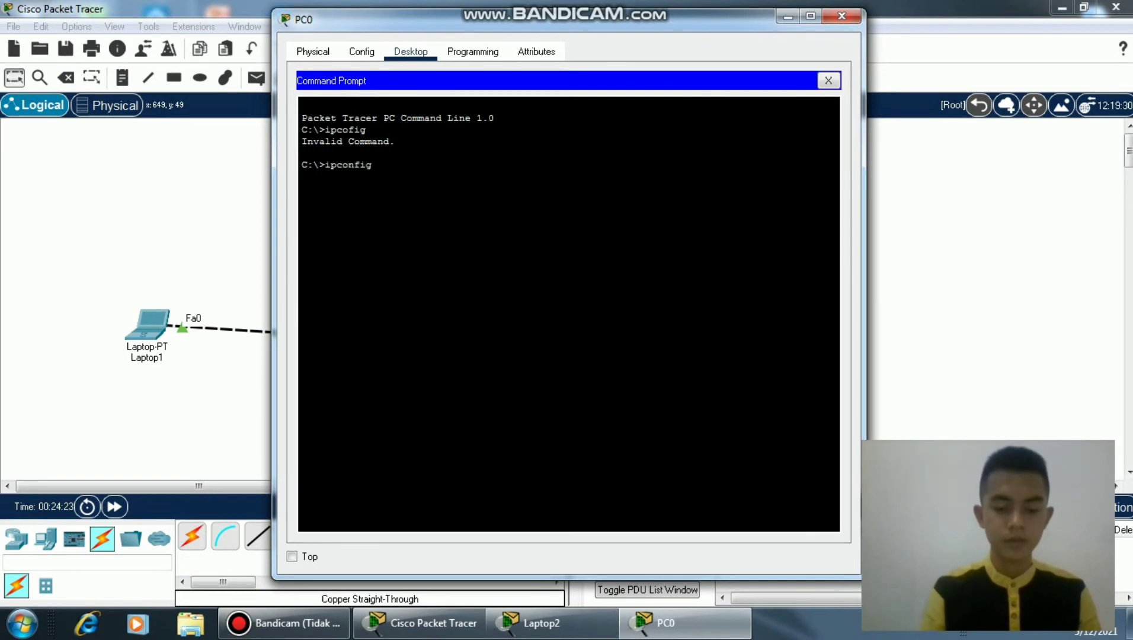
key("Return")
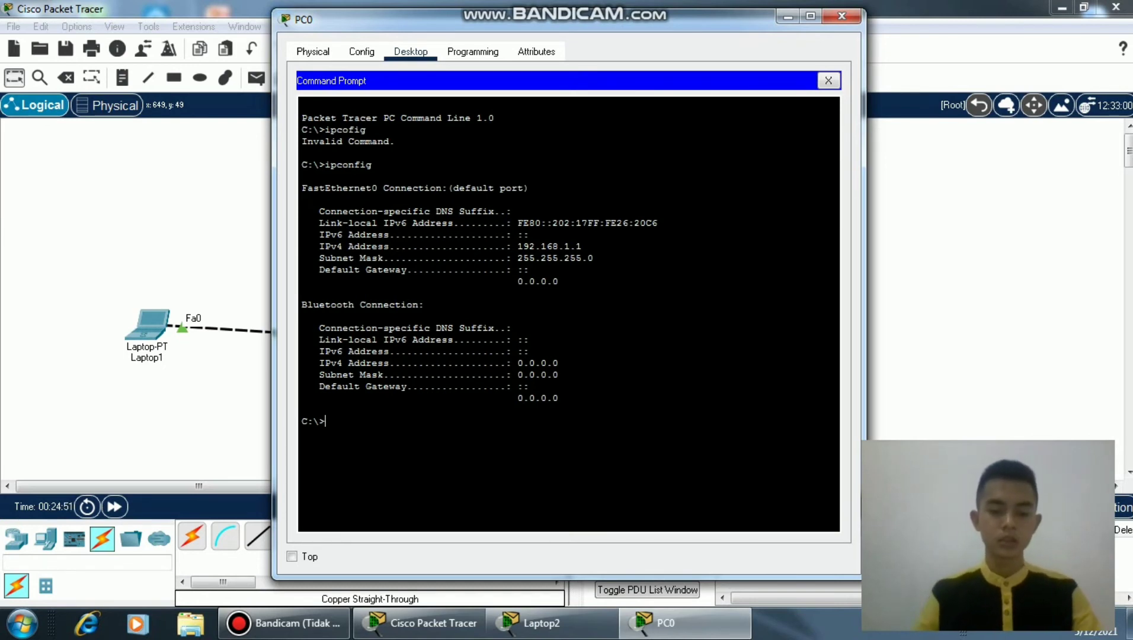
- Ping 192.168.1.6 from PC0's Command Prompt to test the connection to PC5, and close PC0's device window
type("ping ")
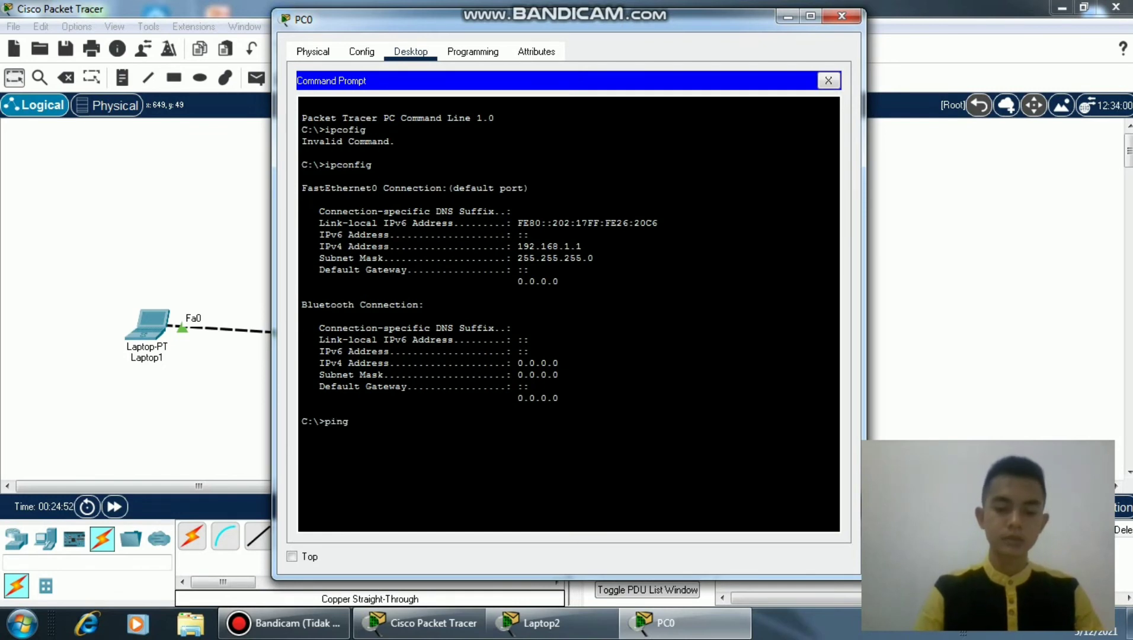
type("19")
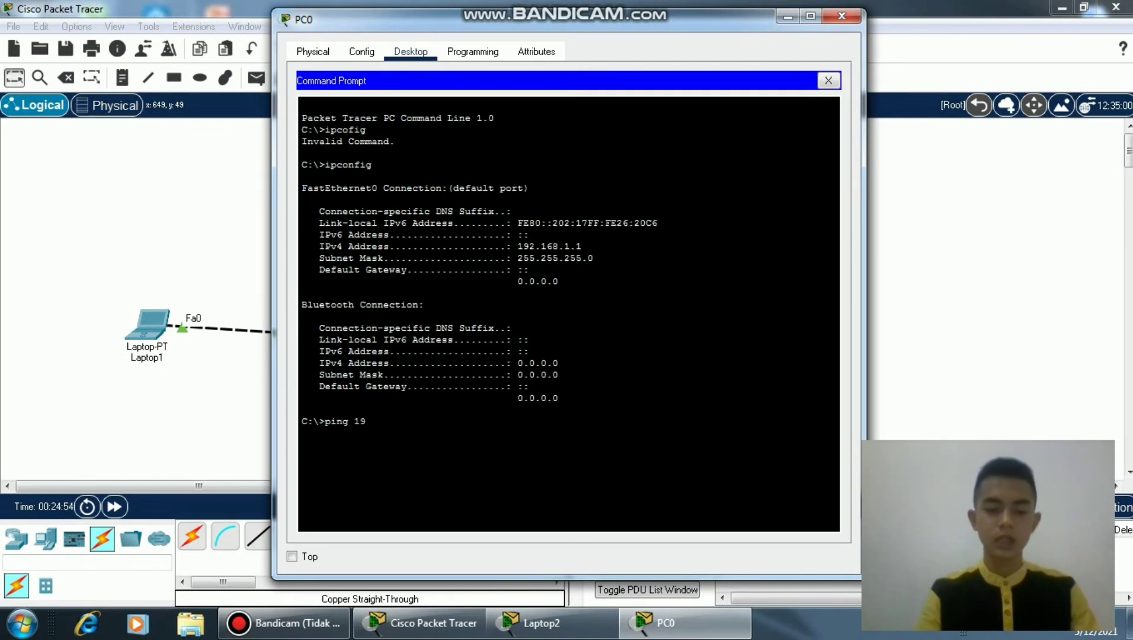
type("2")
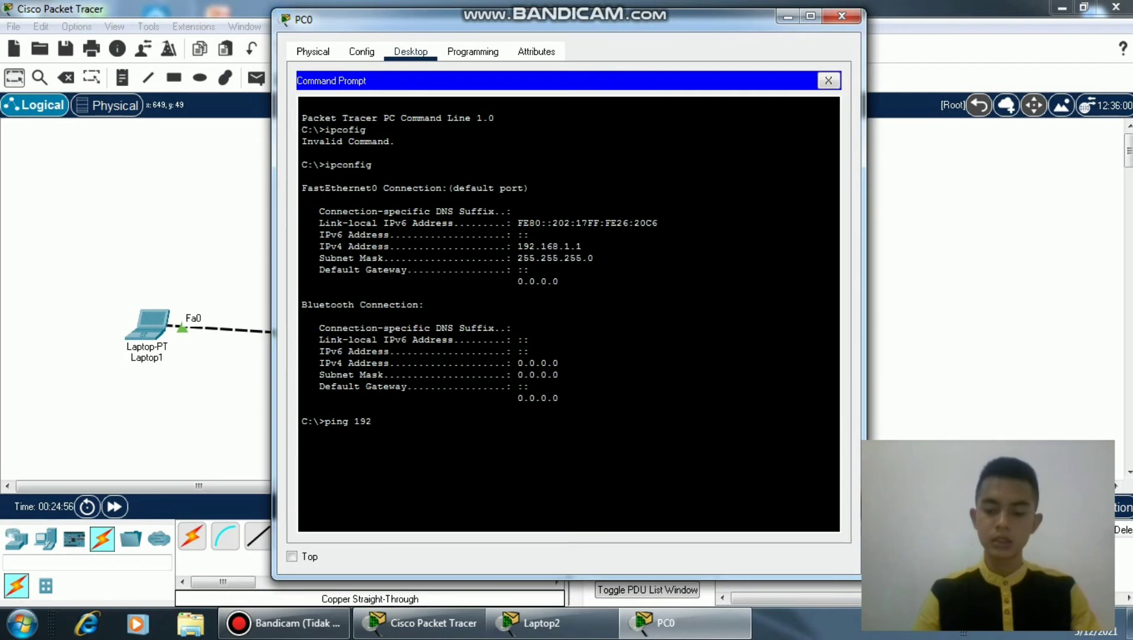
type(".168")
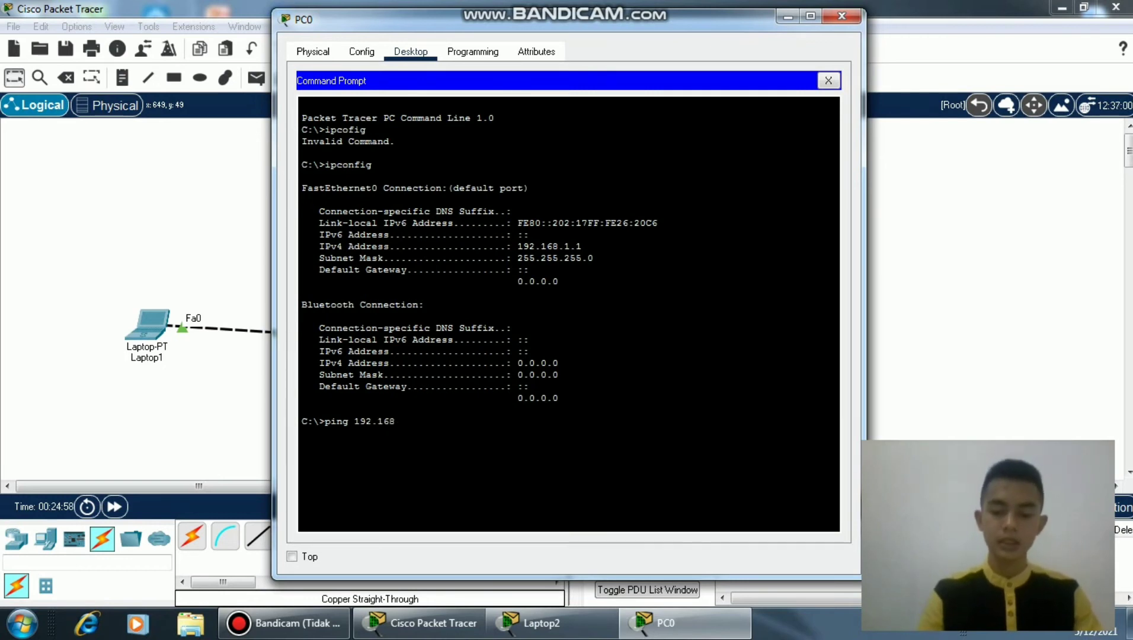
type(".1.6")
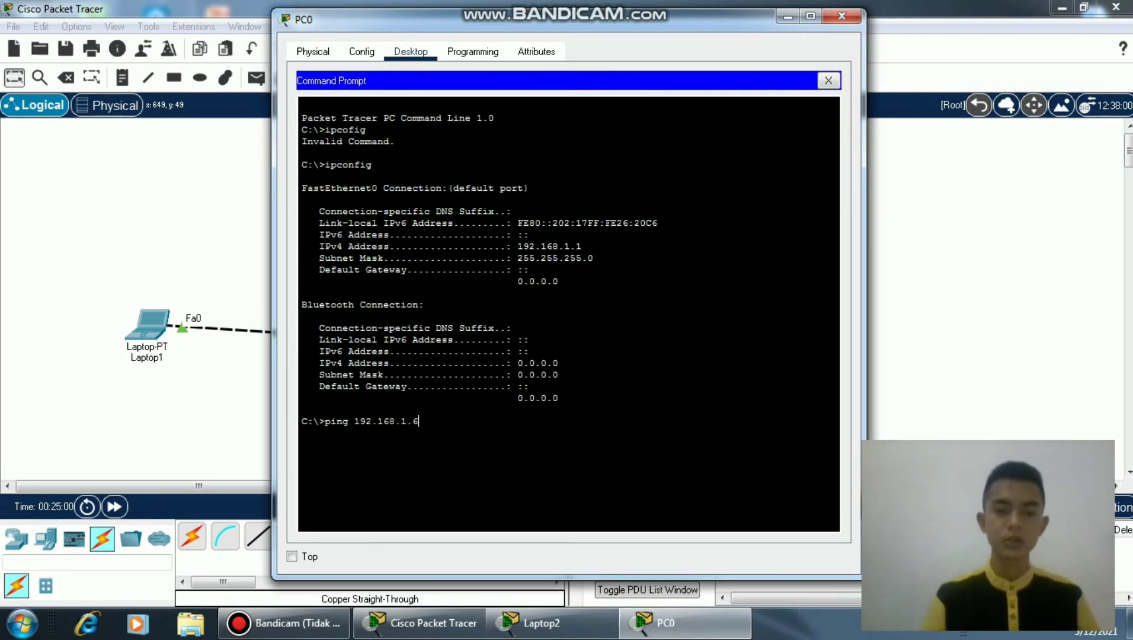
key("Return")
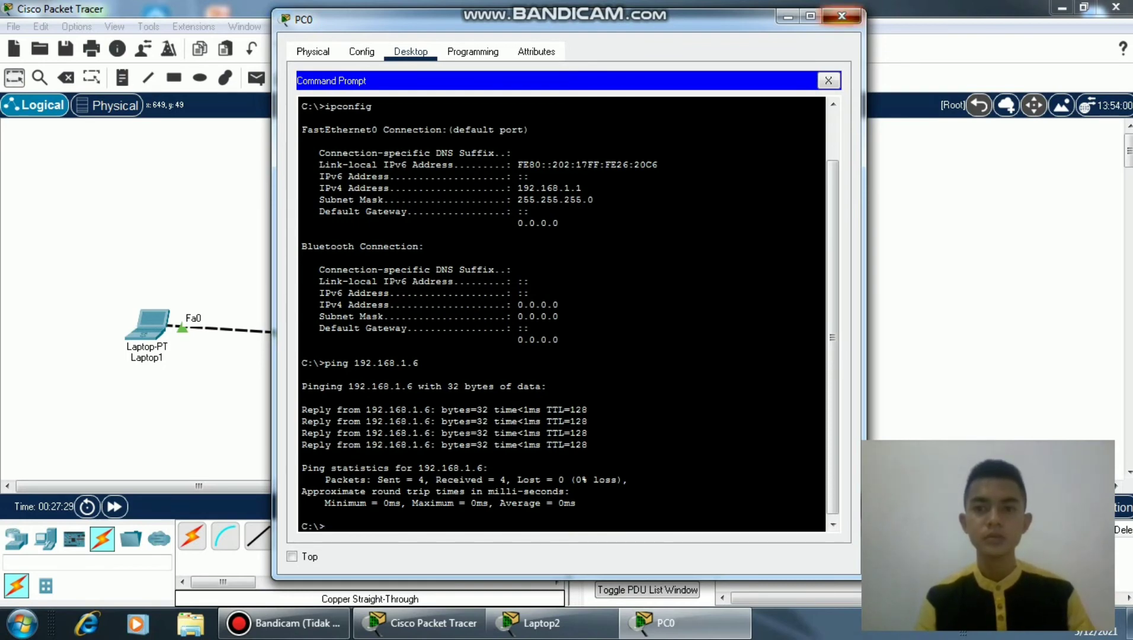
left_click(841, 16)
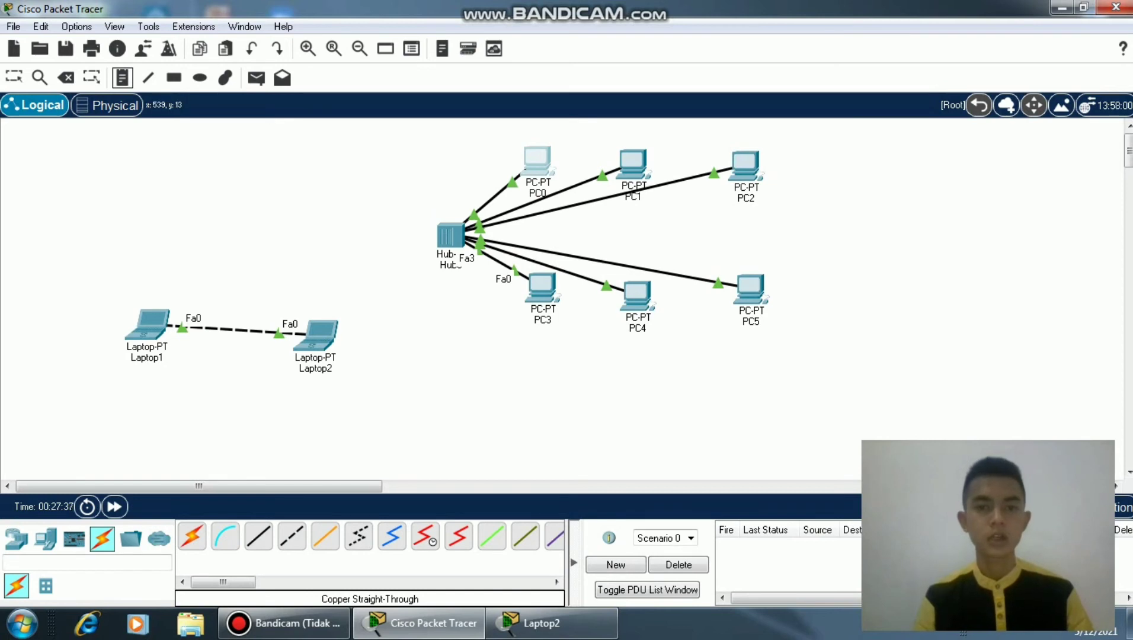
- Place a text note reading 192.168.1.1 just above PC0 in the hub network
left_click(520, 137)
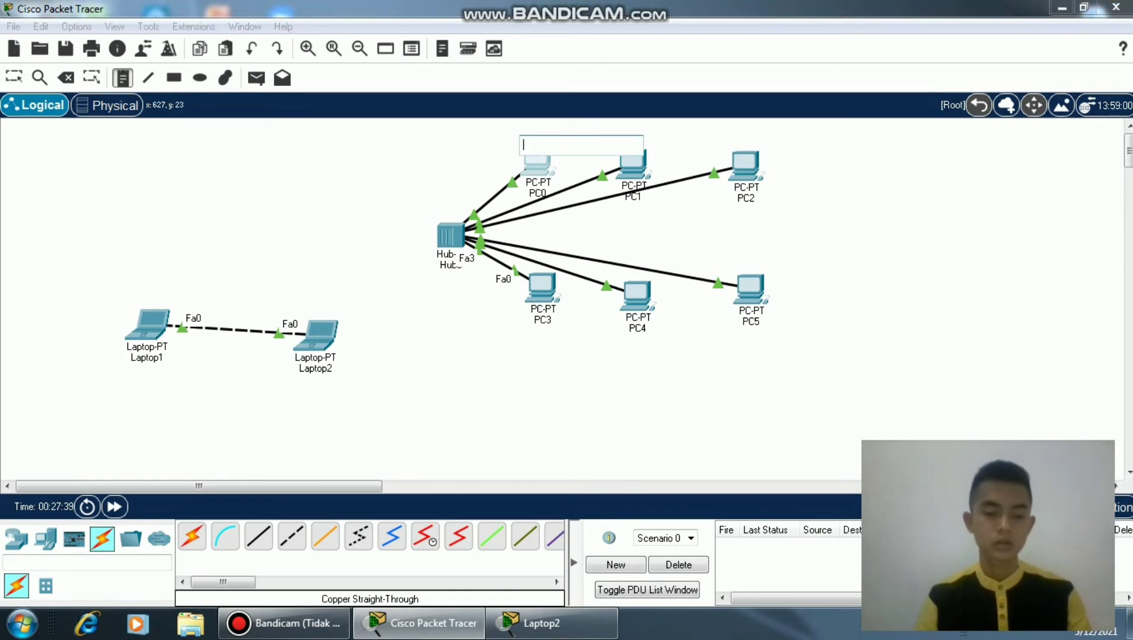
type("1")
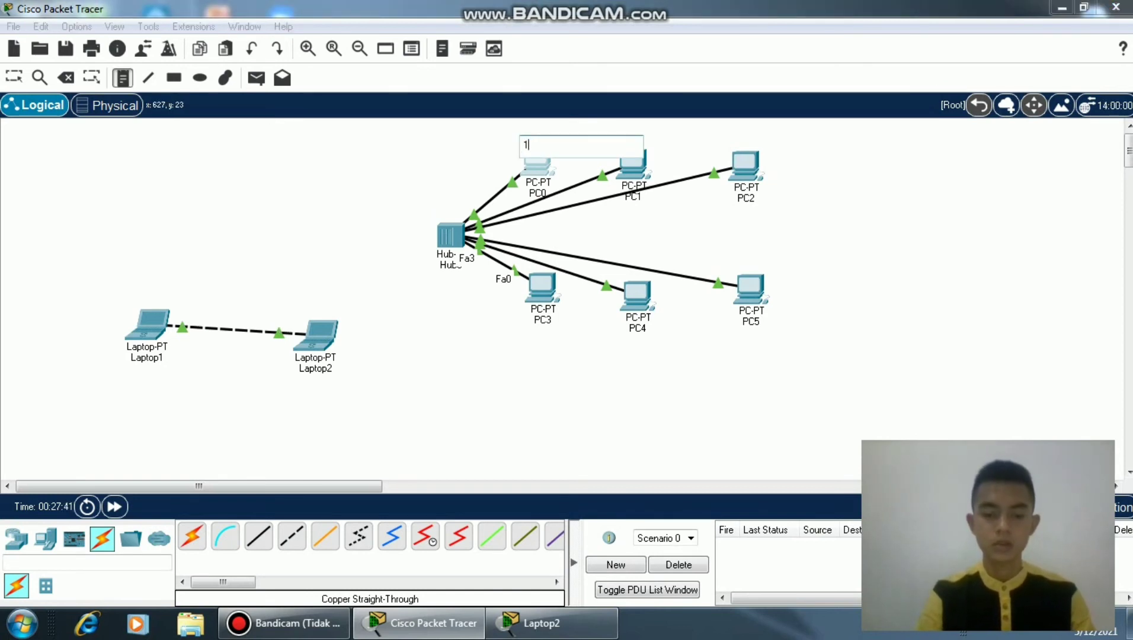
type("92.1")
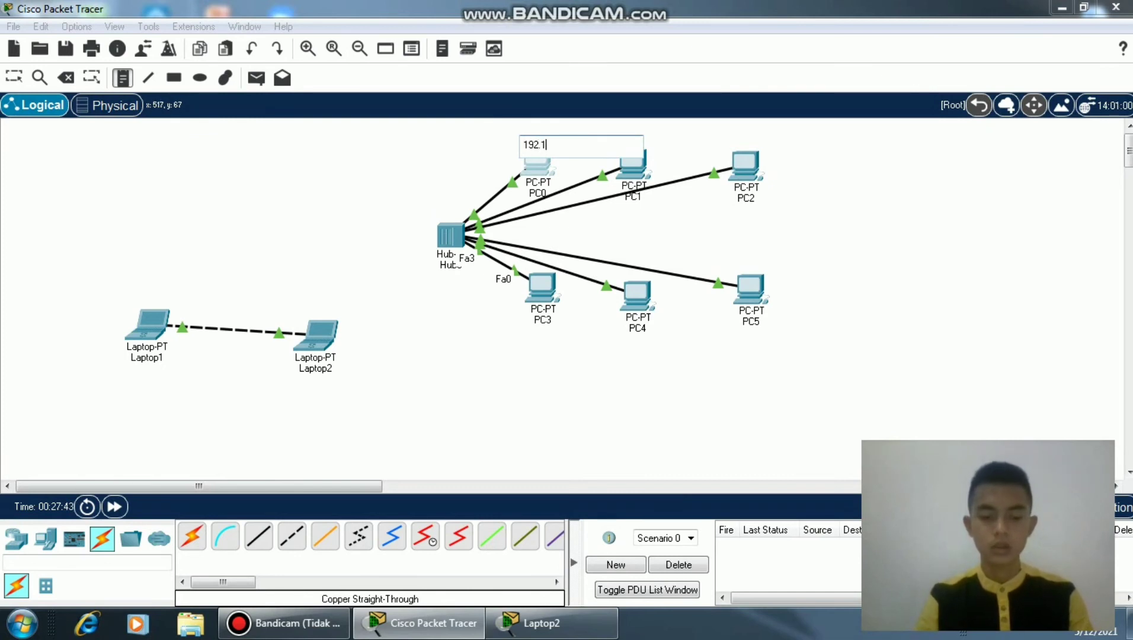
type("68")
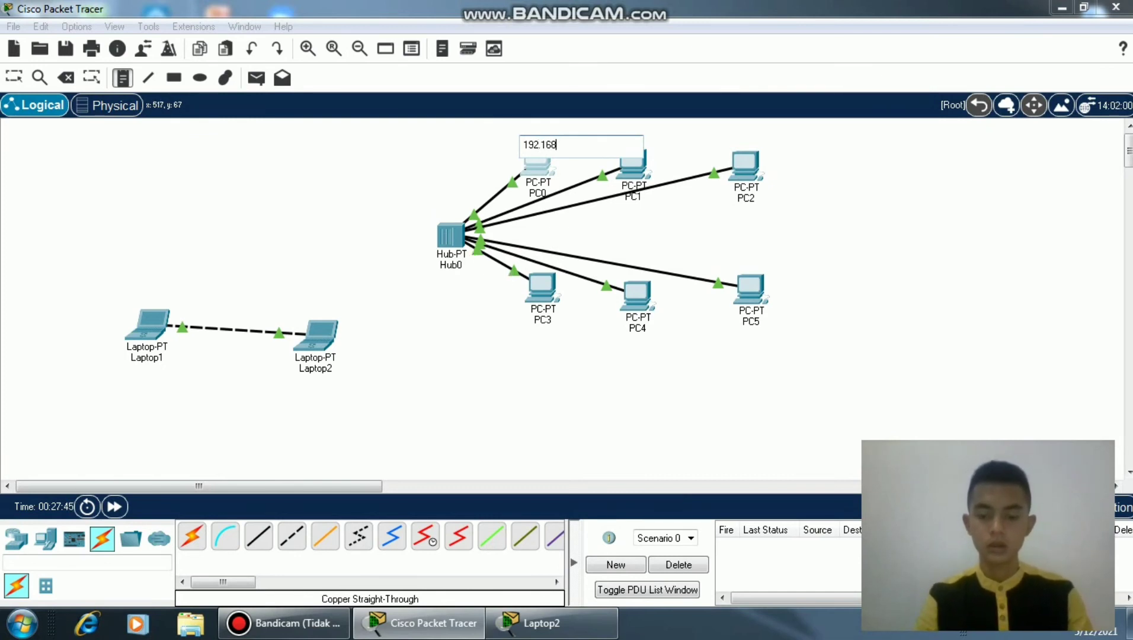
type(".1.1")
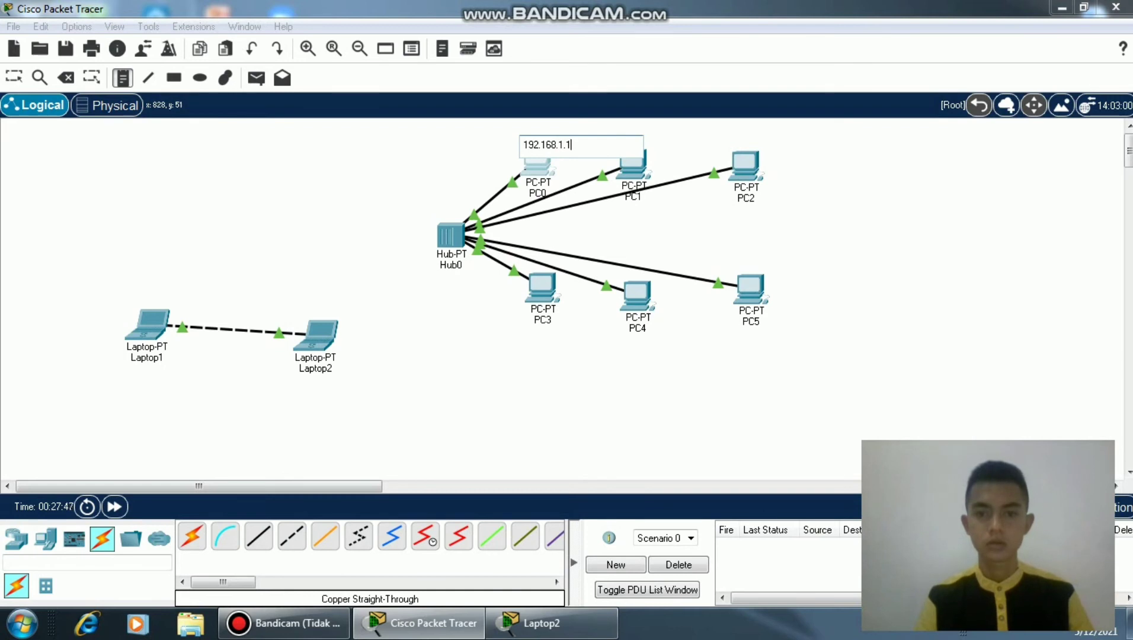
- Add a text note reading 192.168.1.3 beside PC2 to label its address
left_click(689, 166)
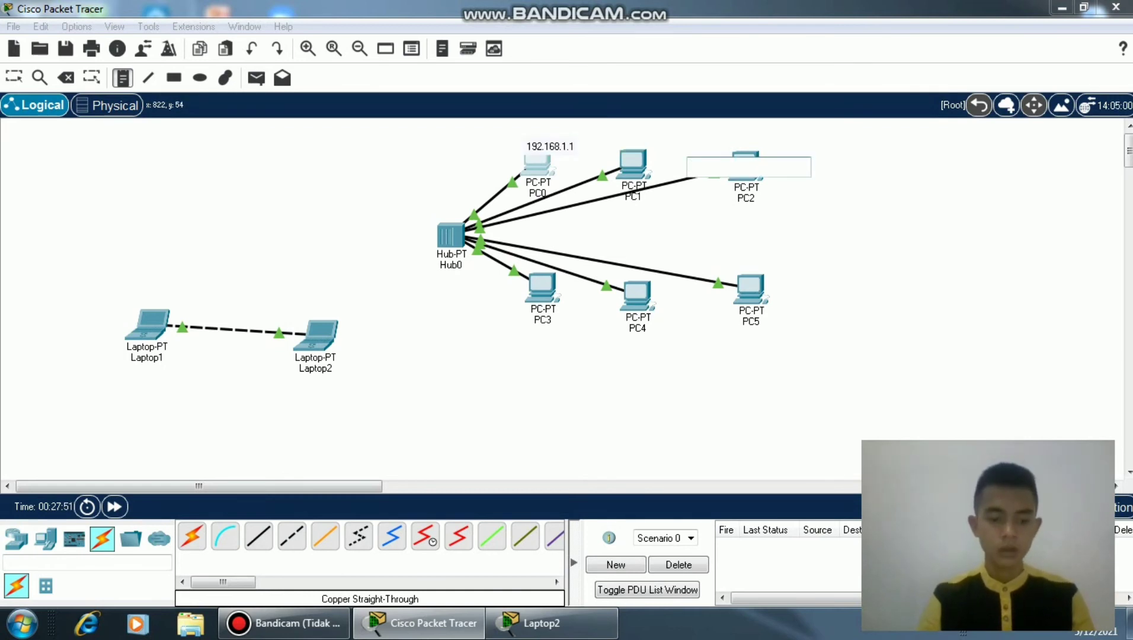
type("192")
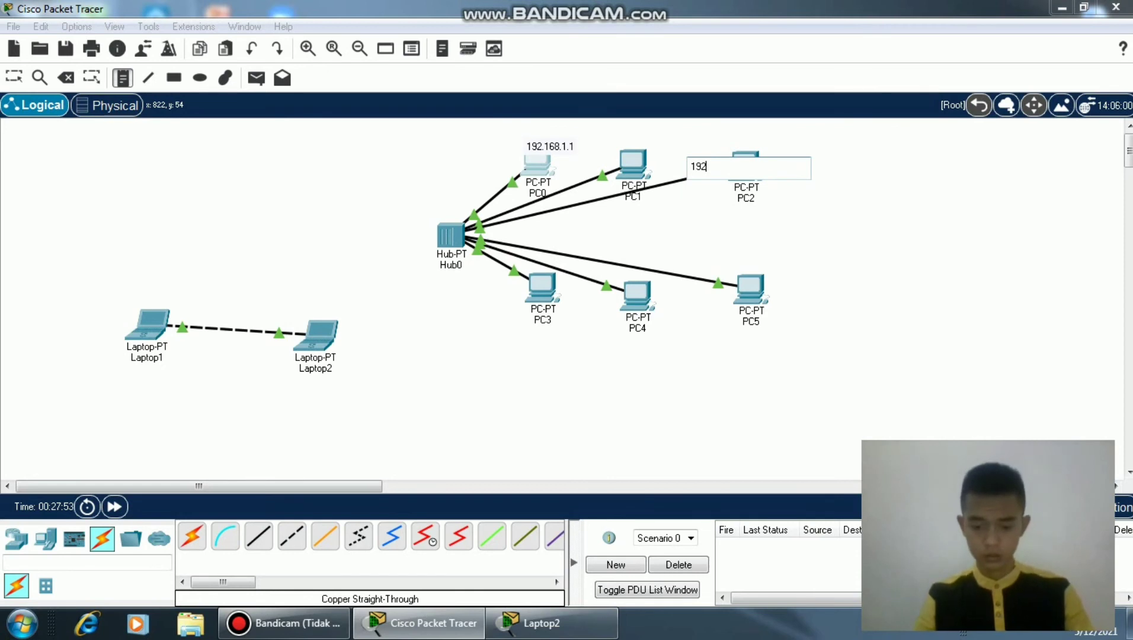
type(".16")
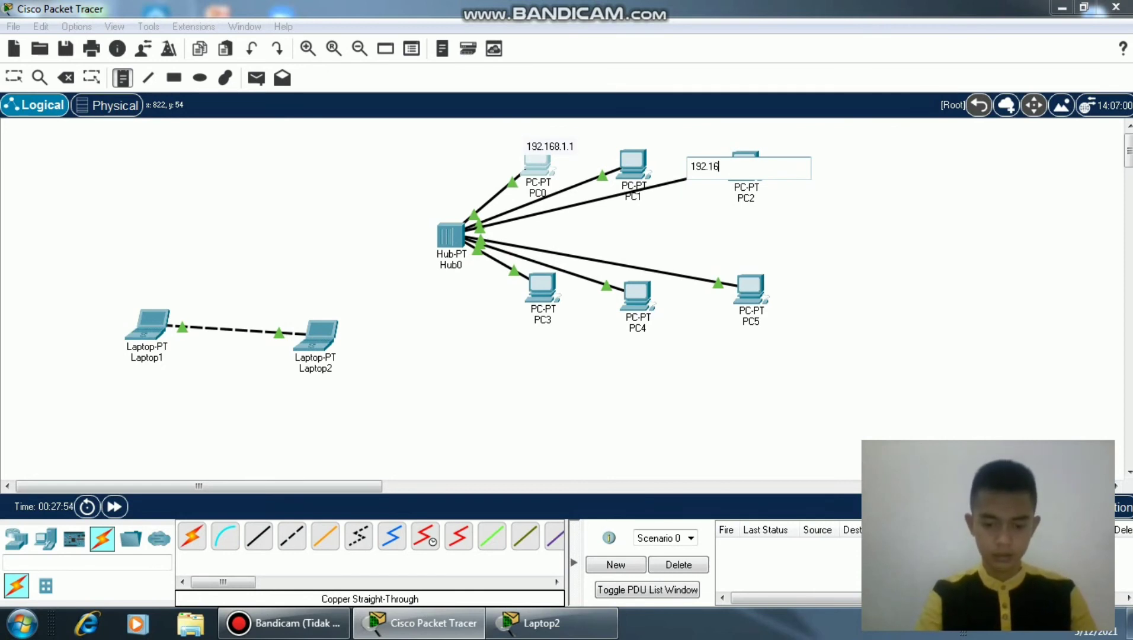
type("8.1.3")
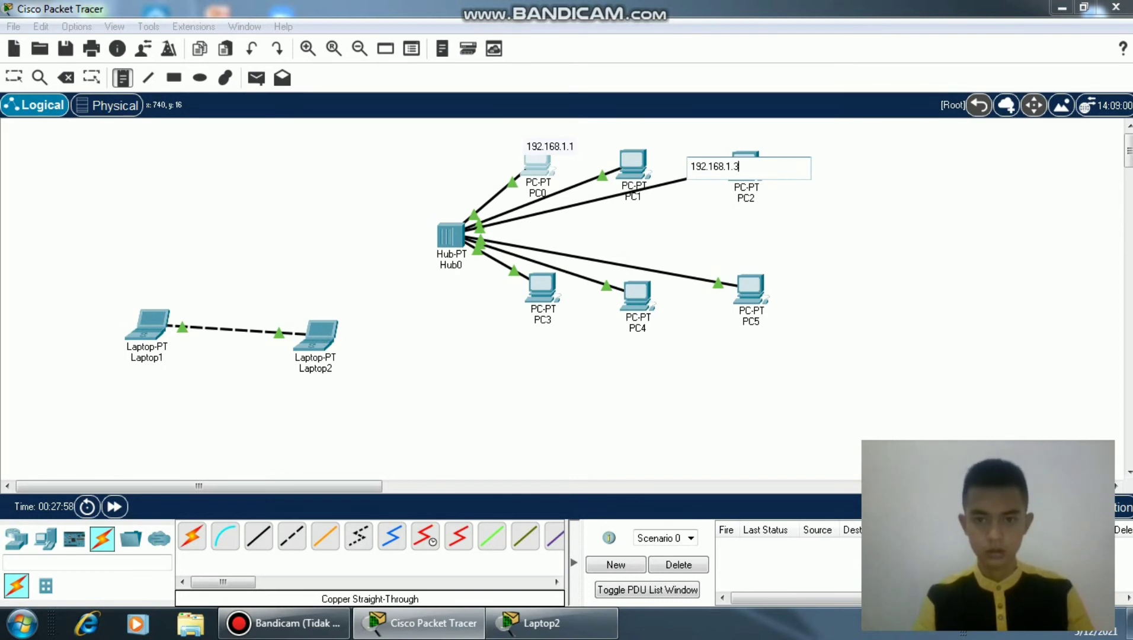
- Label PC1 with a text note reading 192.168.1.2 just above its icon
left_click(612, 134)
type("1")
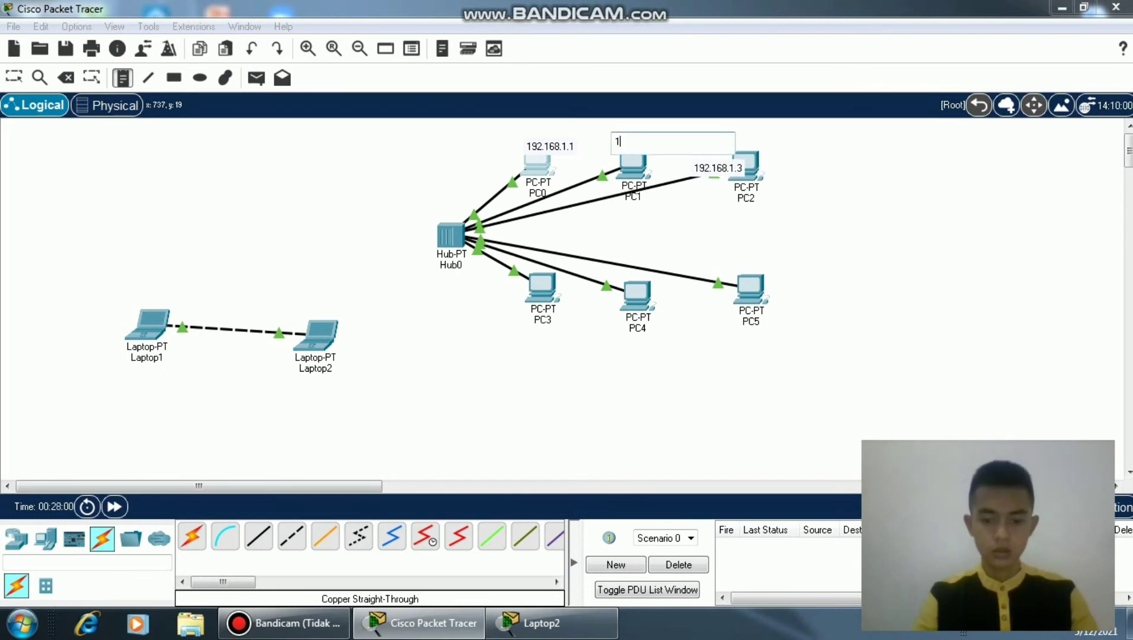
type("92.1")
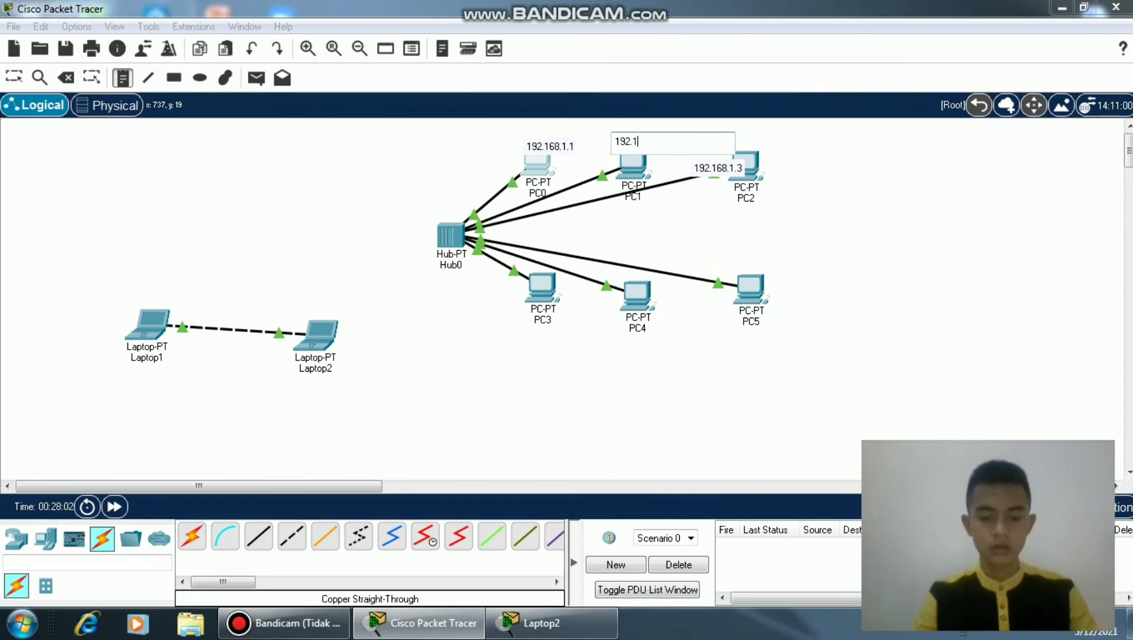
type("68")
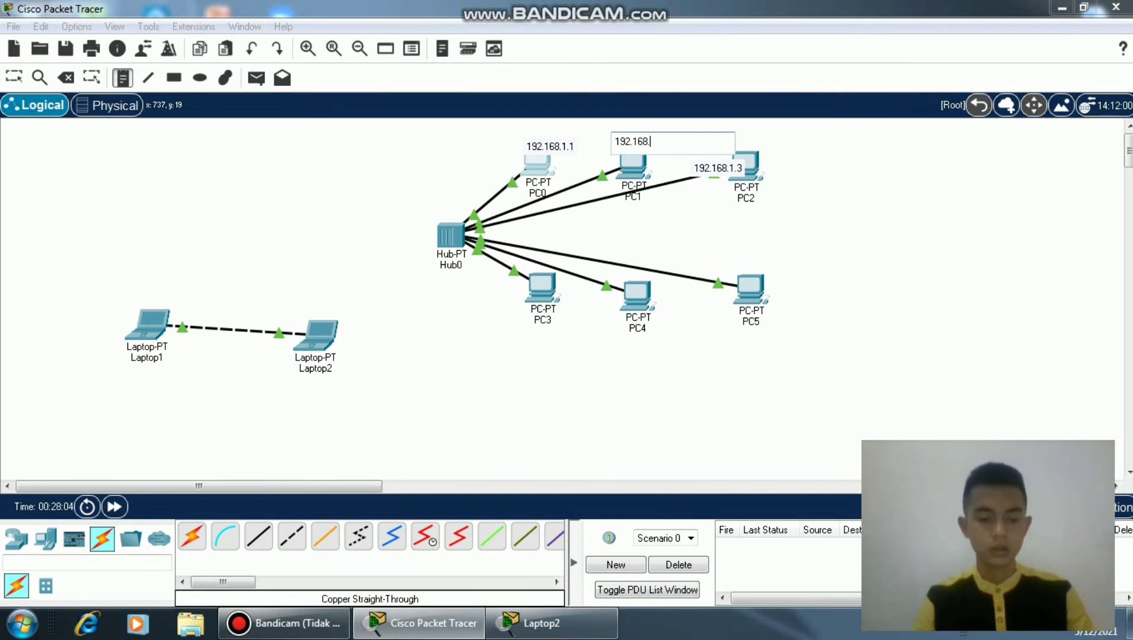
type(".1.")
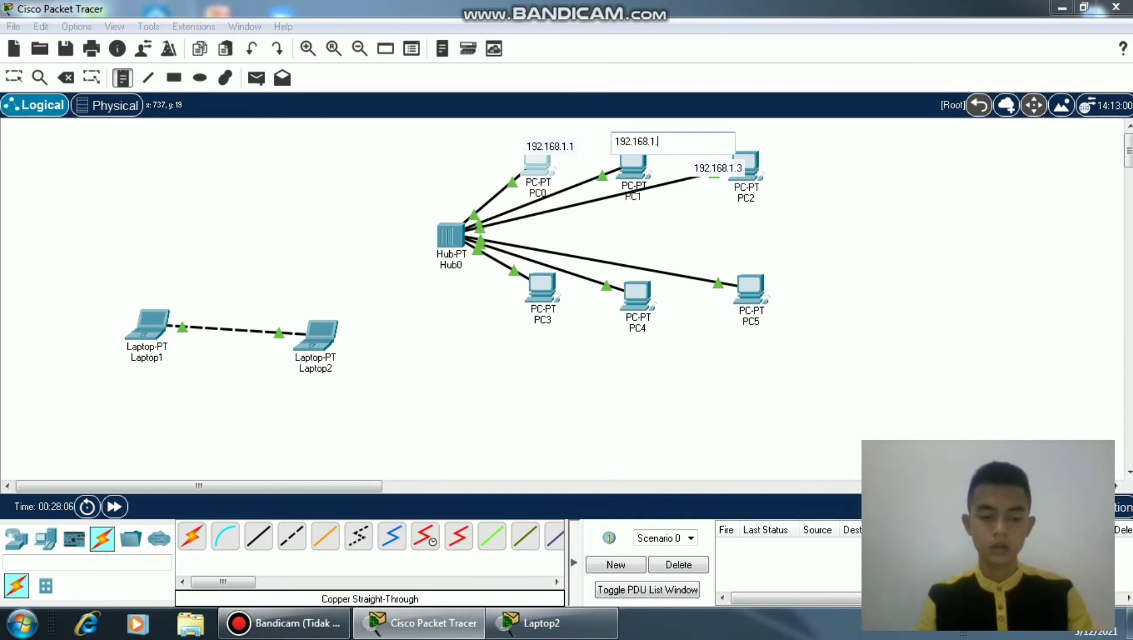
type("2")
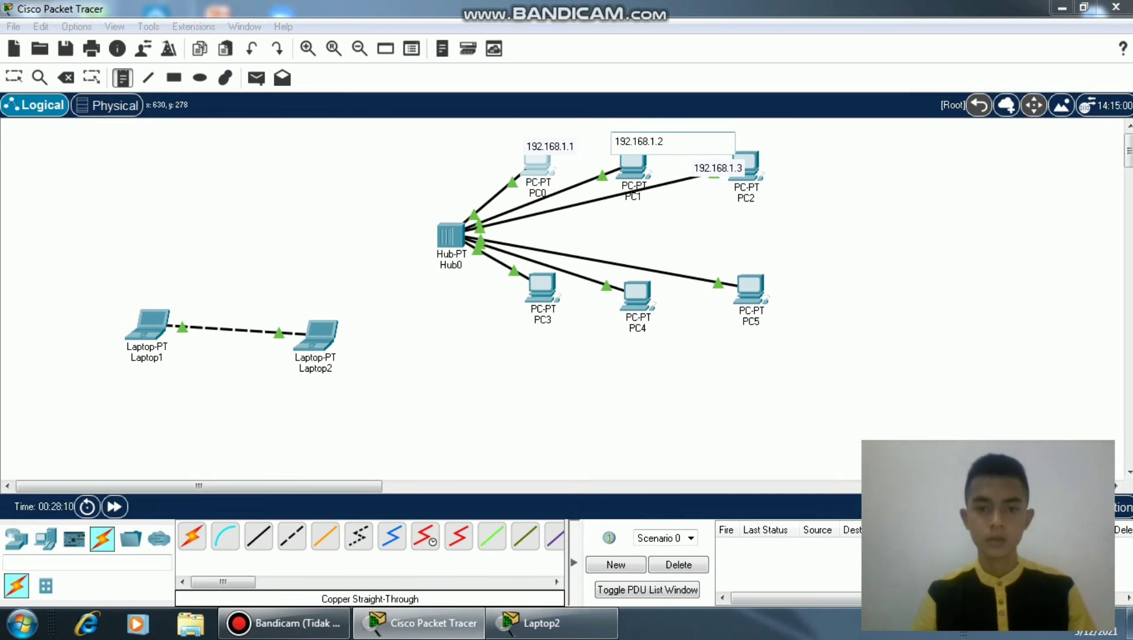
- Place a text note reading 192.168.1.4 below PC3 to label its address
left_click(522, 349)
type("19")
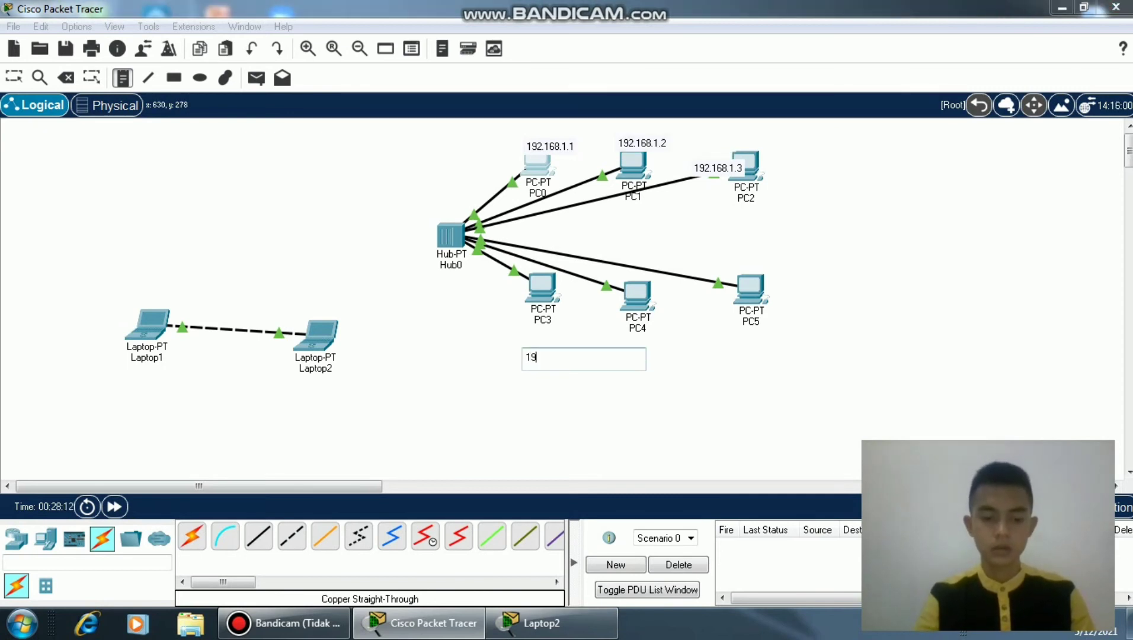
type("2.1")
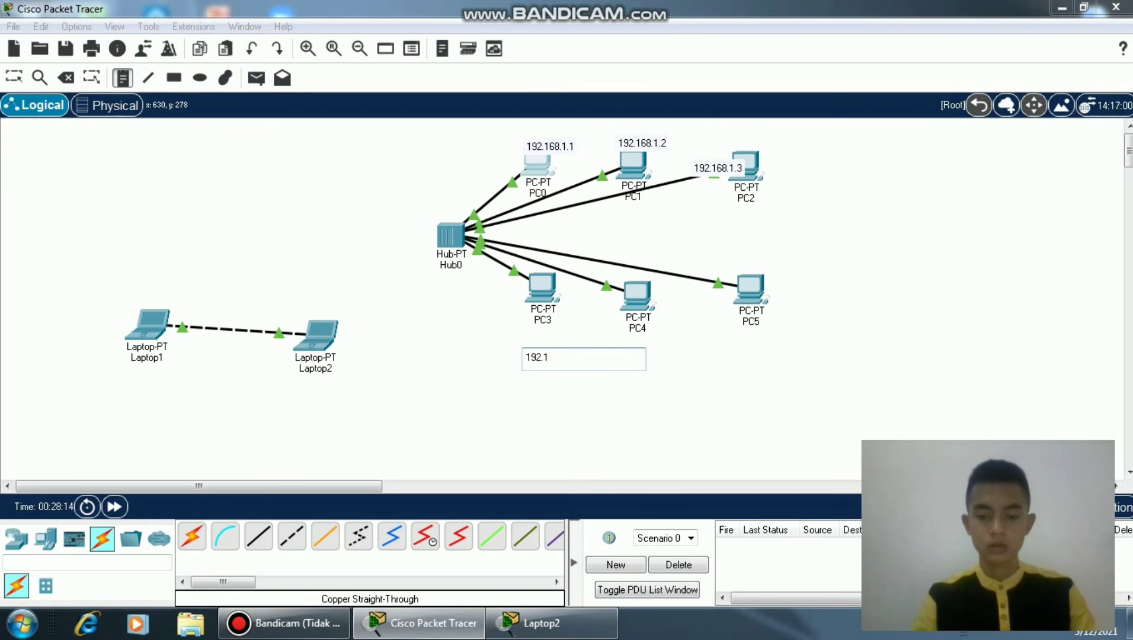
type("68")
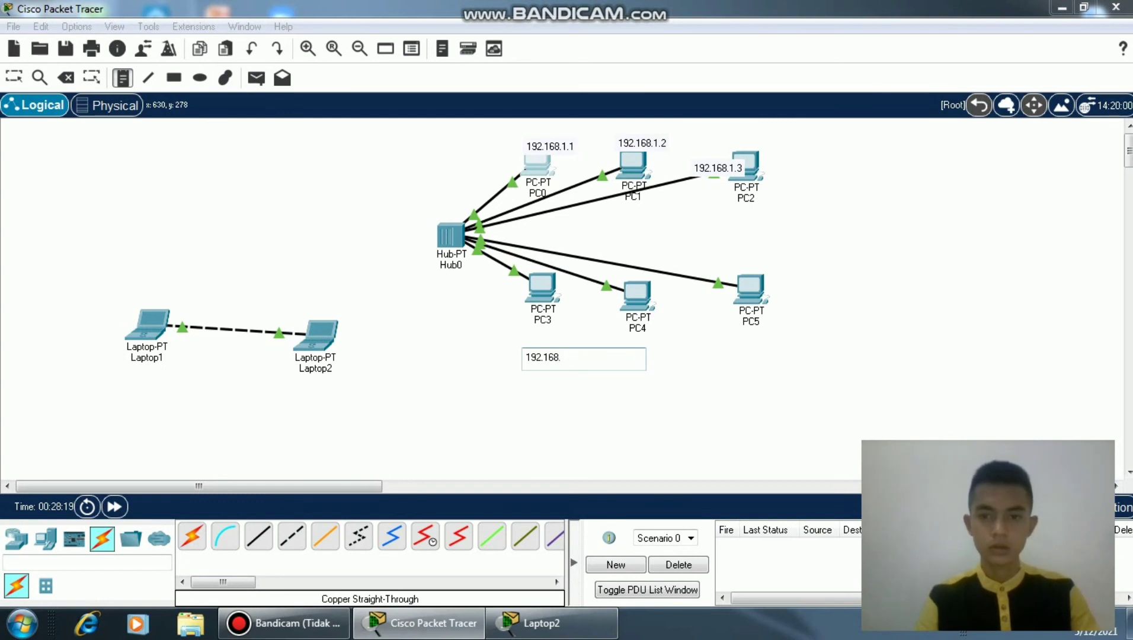
type(".1.4")
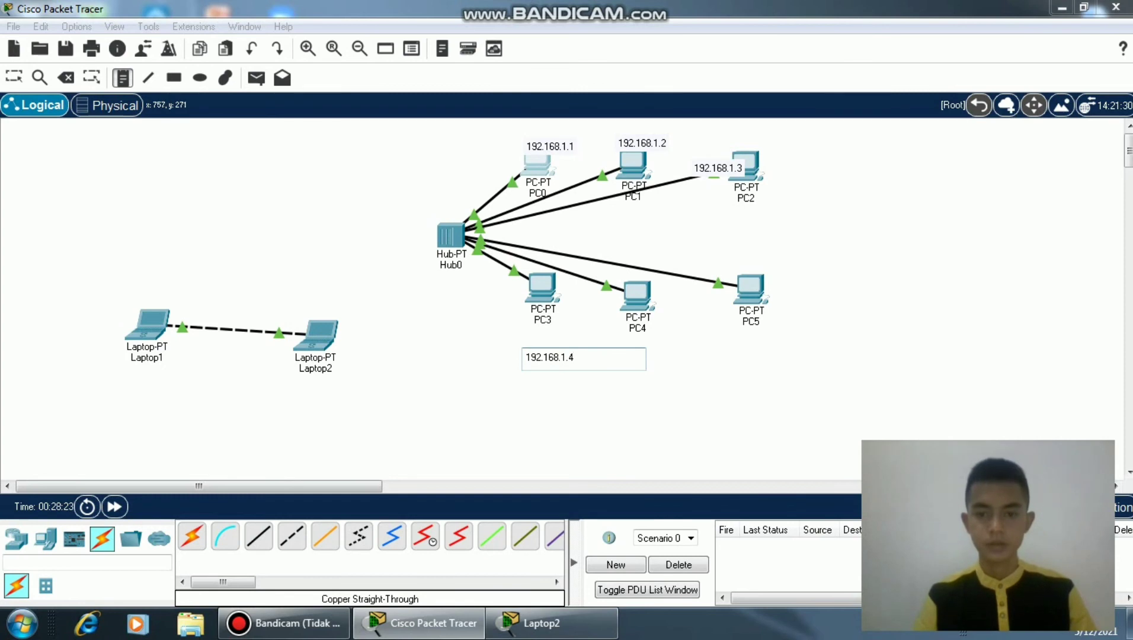
- Add a text note reading 192.168.1.5 below PC4 to label its address
left_click(627, 342)
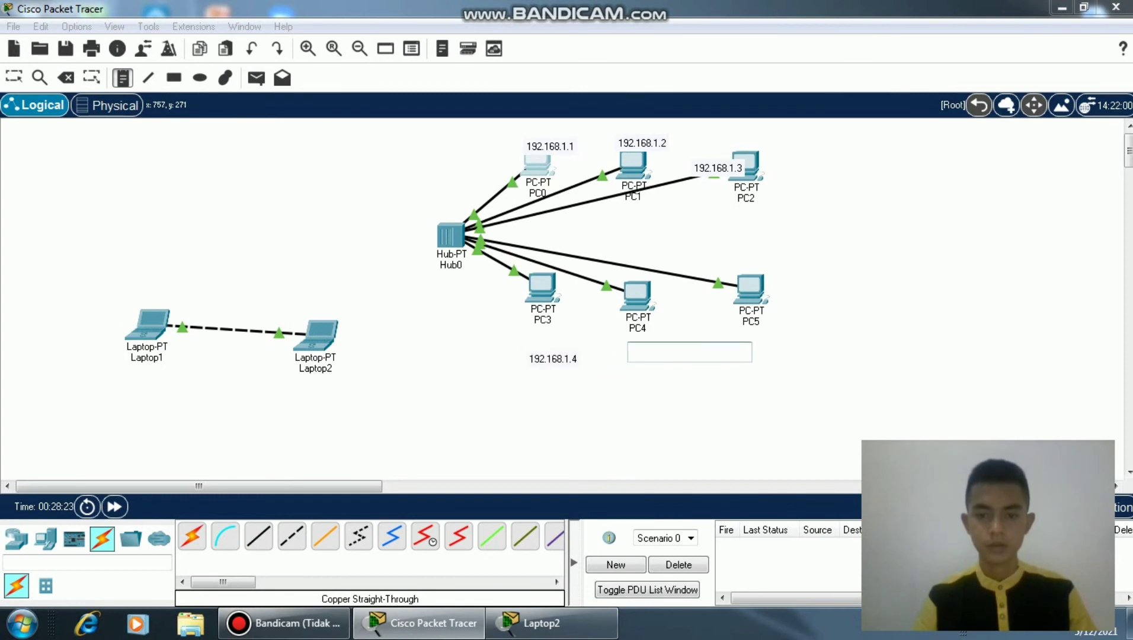
type("19")
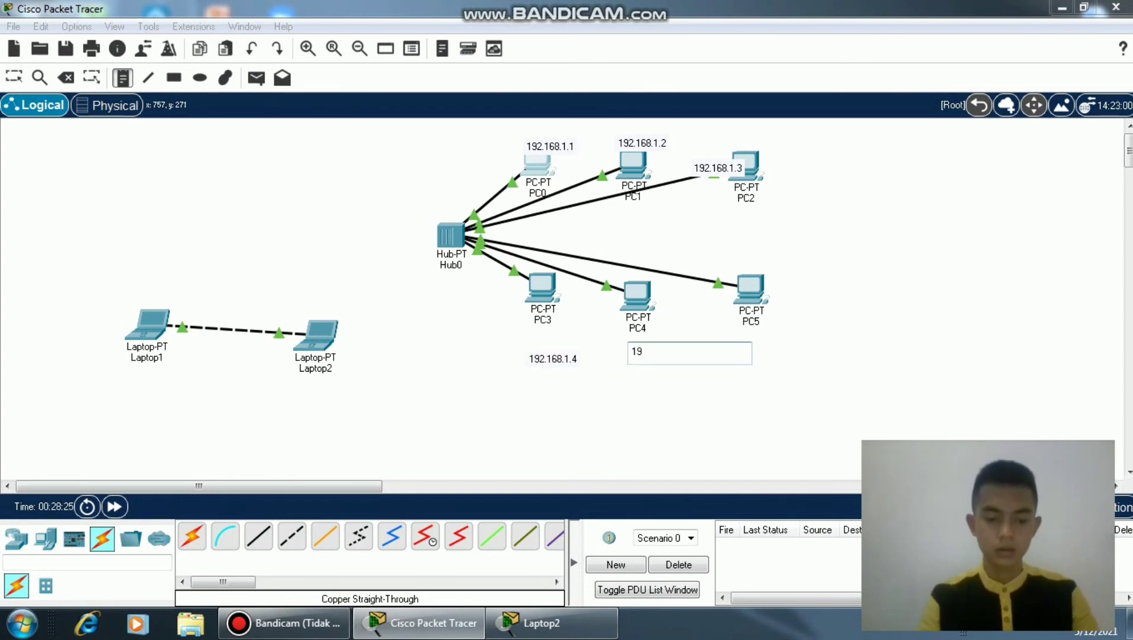
type("2.1")
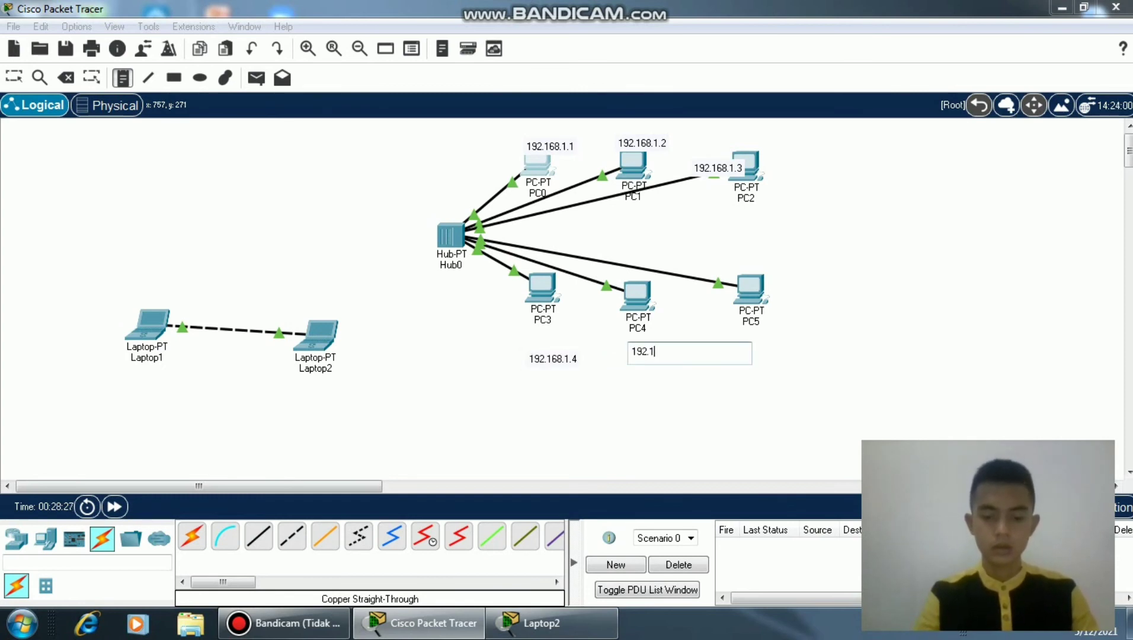
type("68")
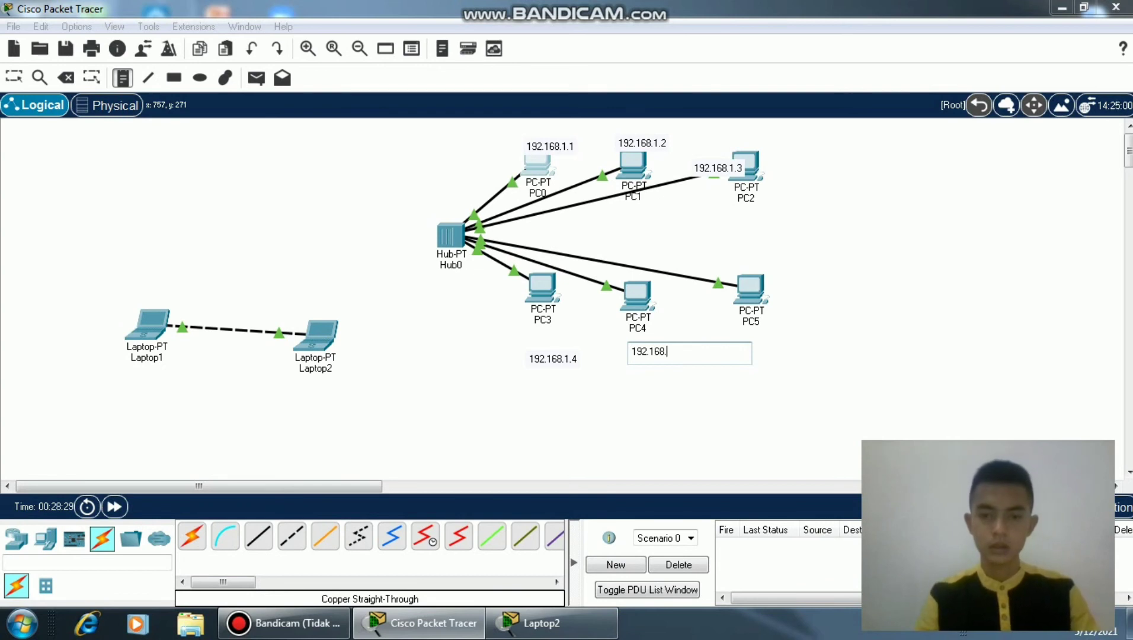
type(".1.5")
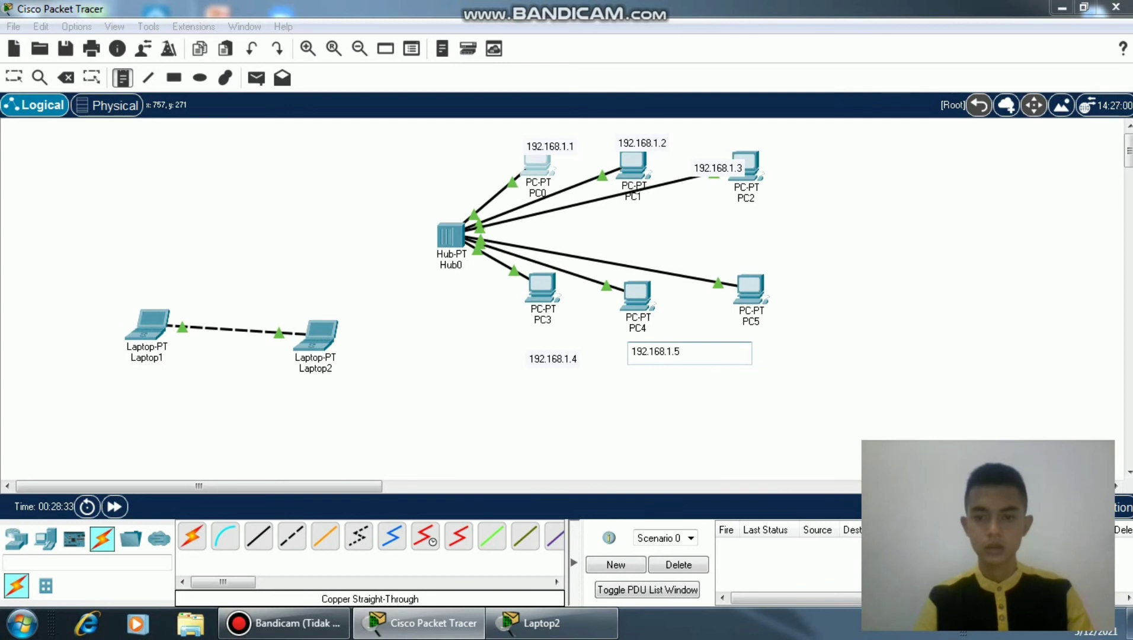
- Place a text note reading 192.168.1.6 directly below PC5 as its address label
left_click(738, 336)
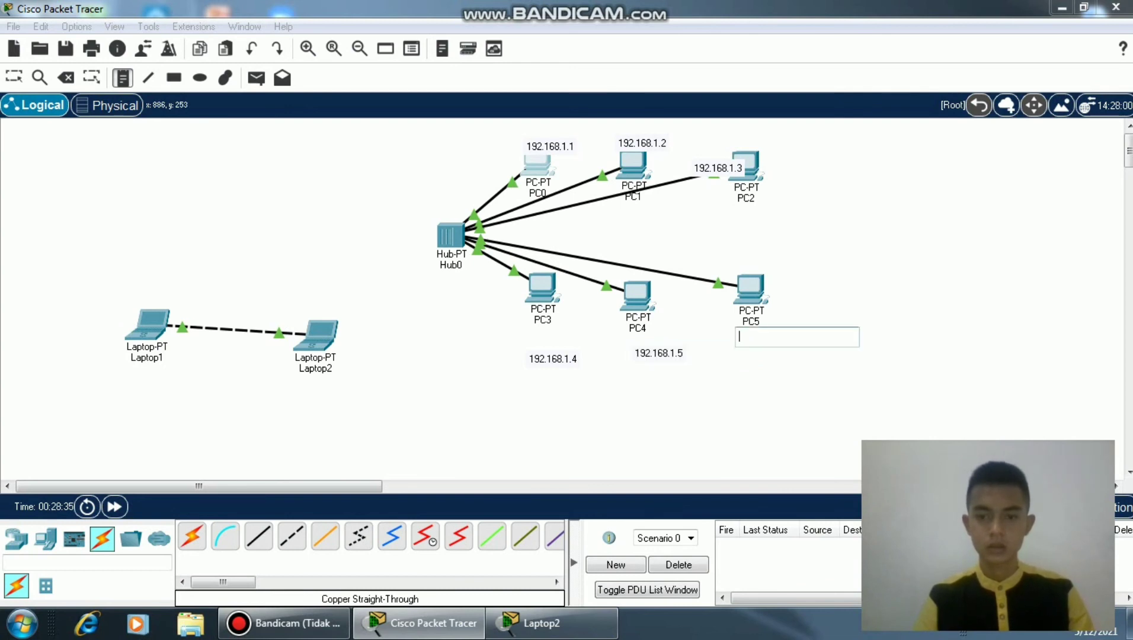
type("11")
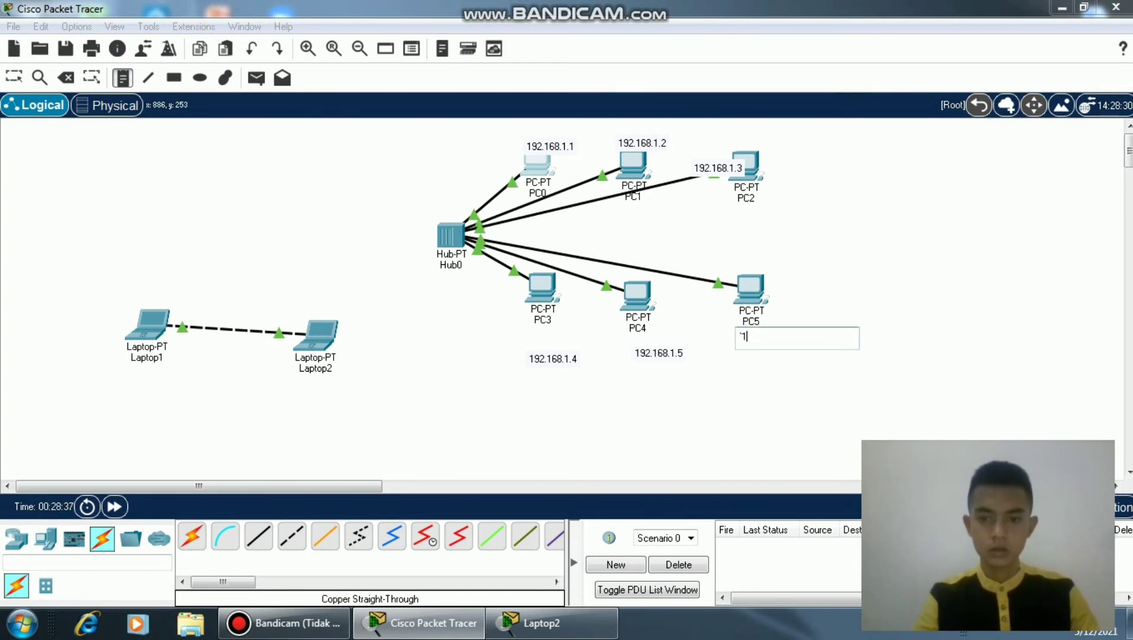
type("92")
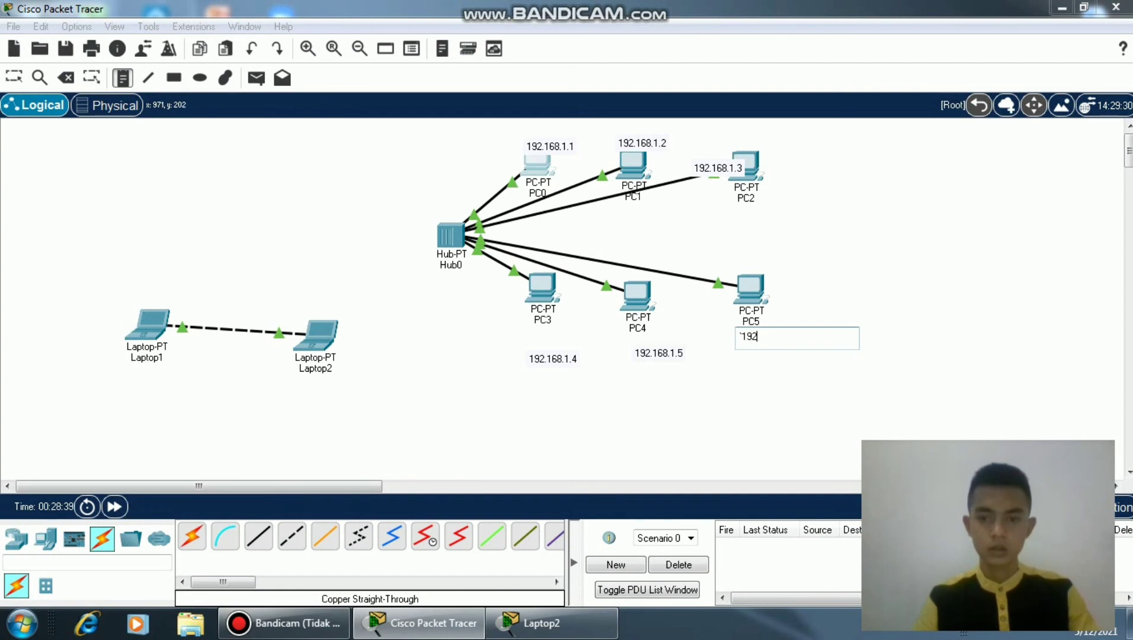
key("Left")
key("Left")
key("Left")
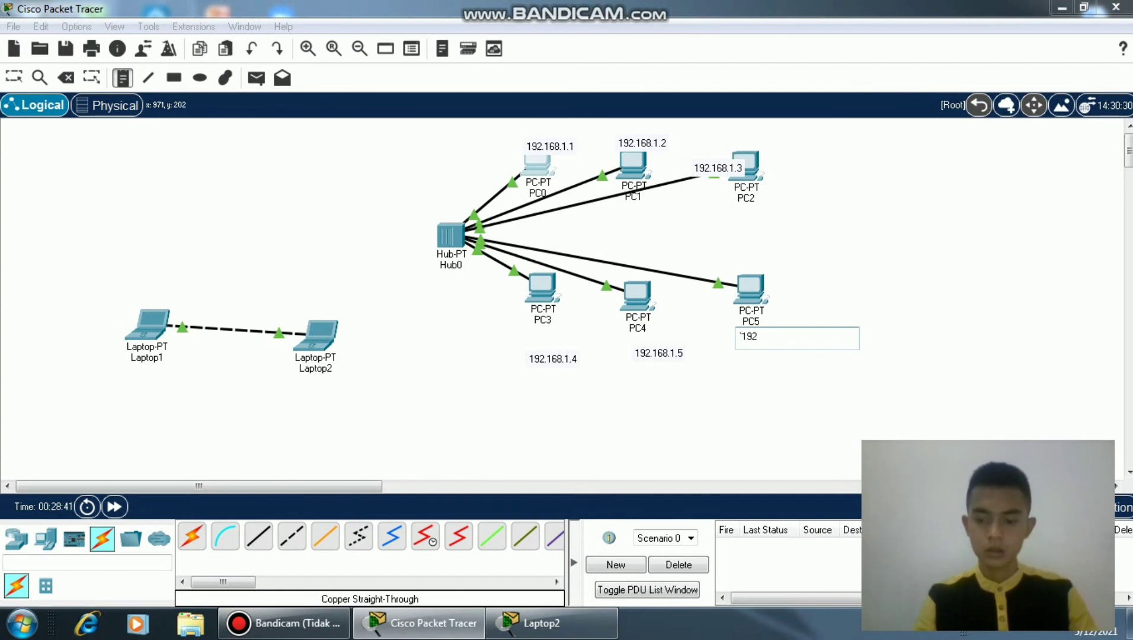
key("BackSpace")
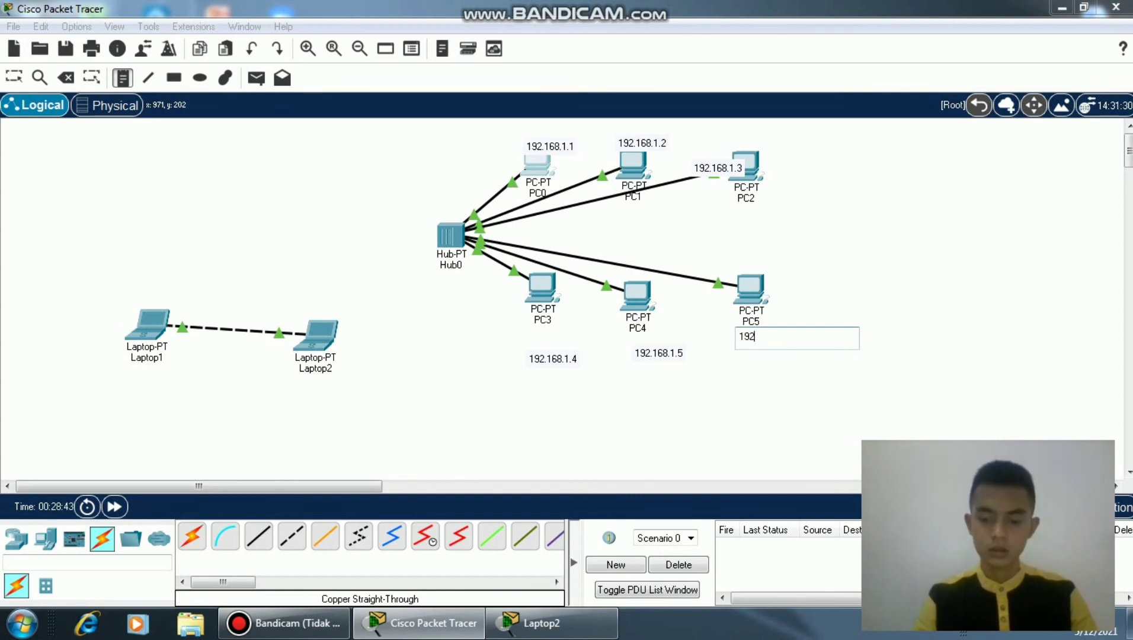
type(".1")
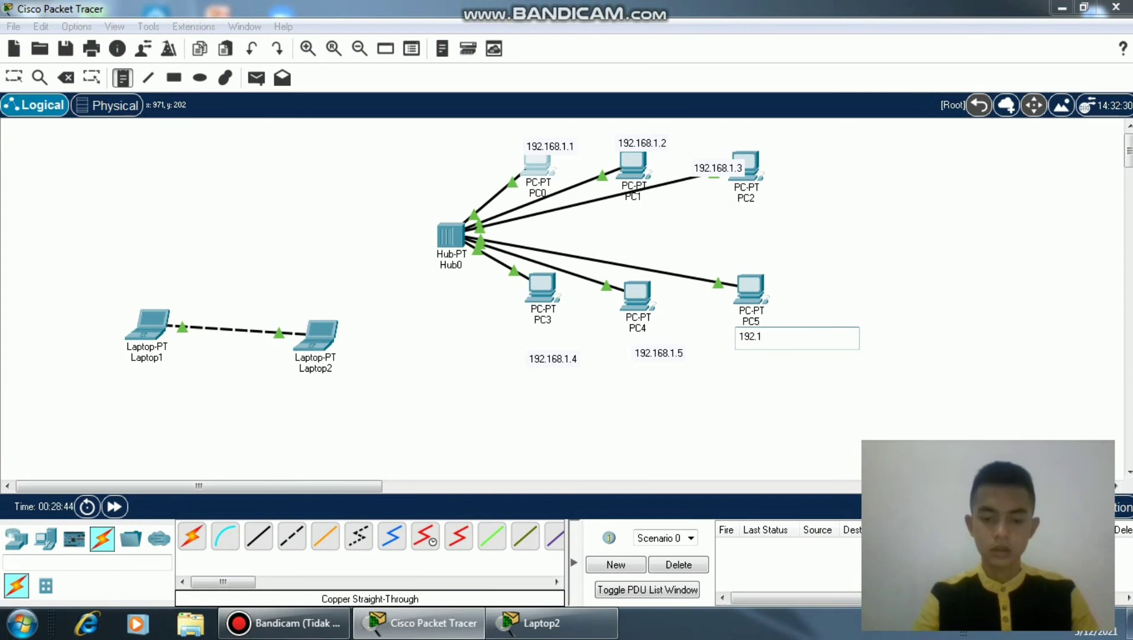
type("68.")
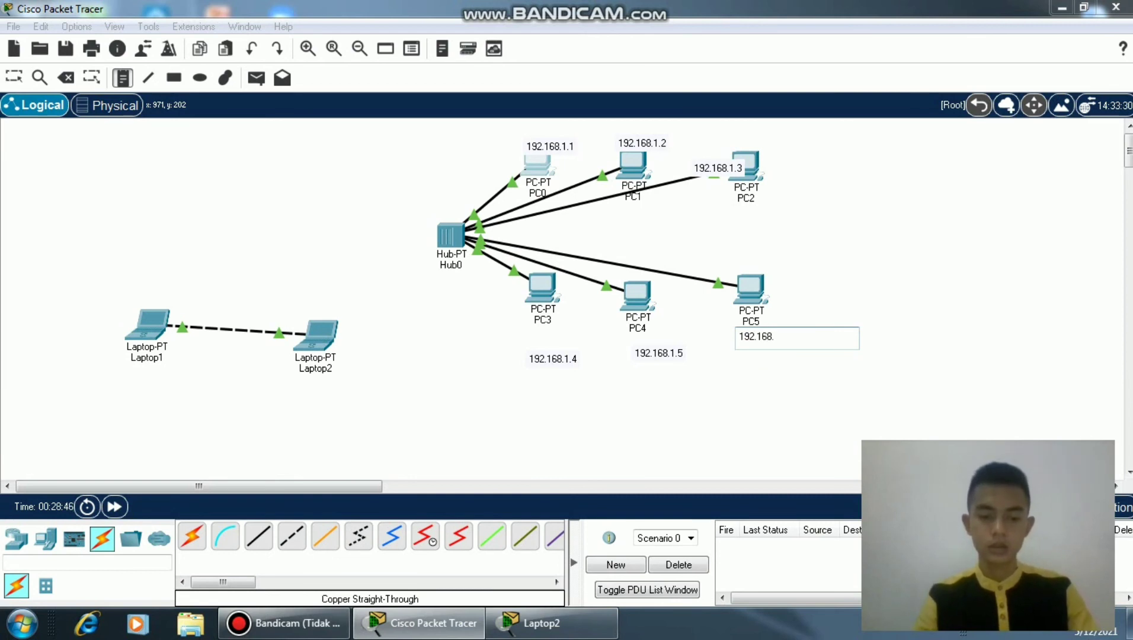
type("1.6")
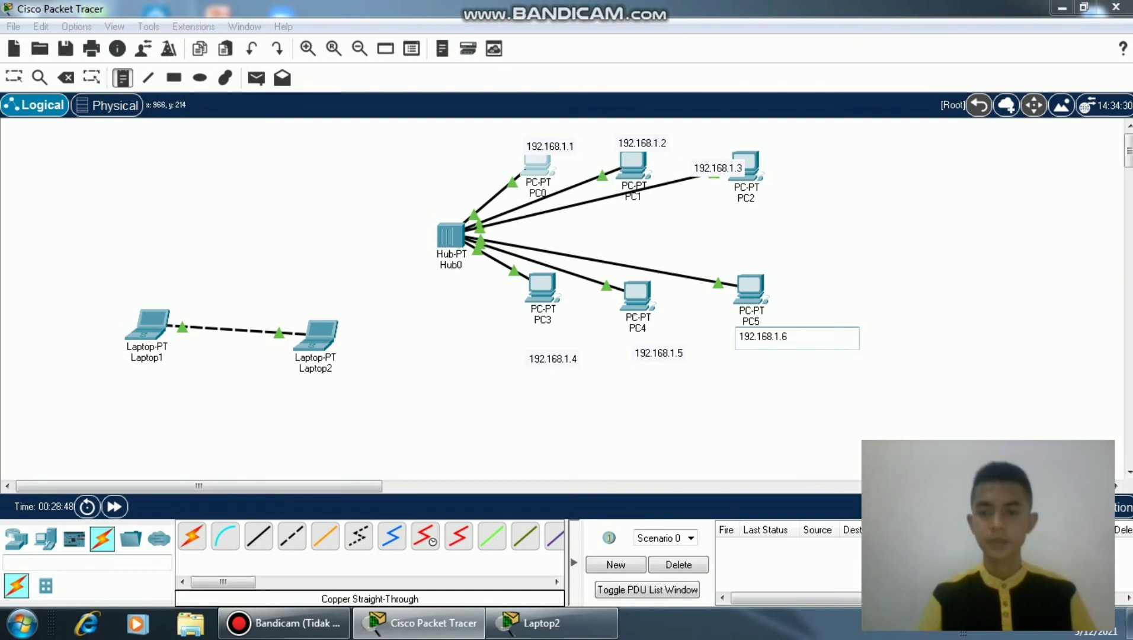
left_click(758, 408)
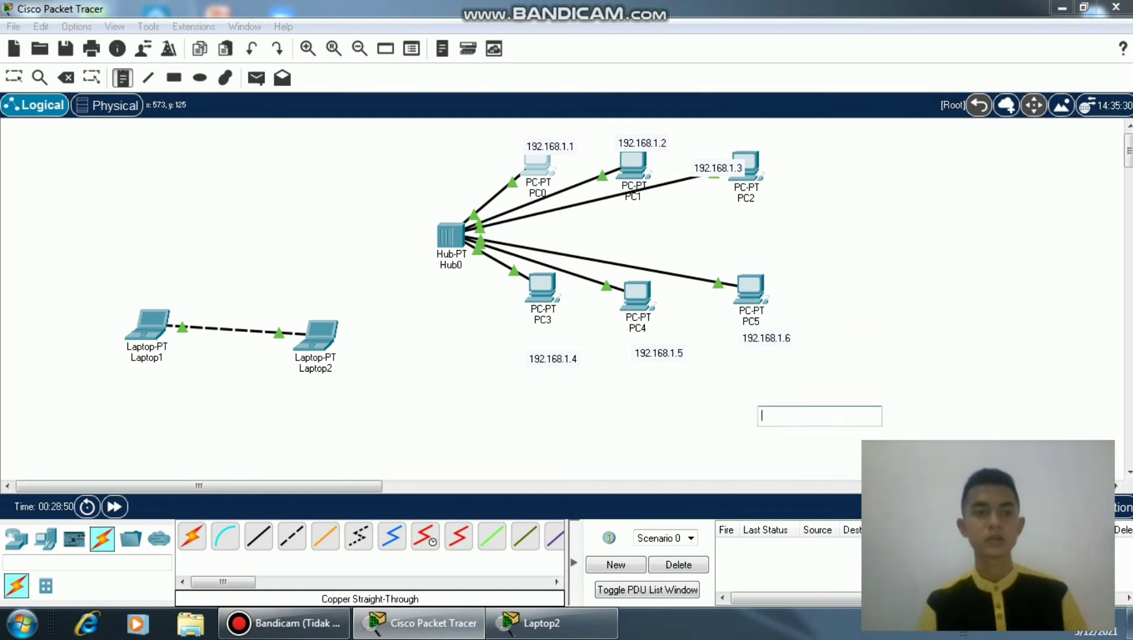
left_click(123, 78)
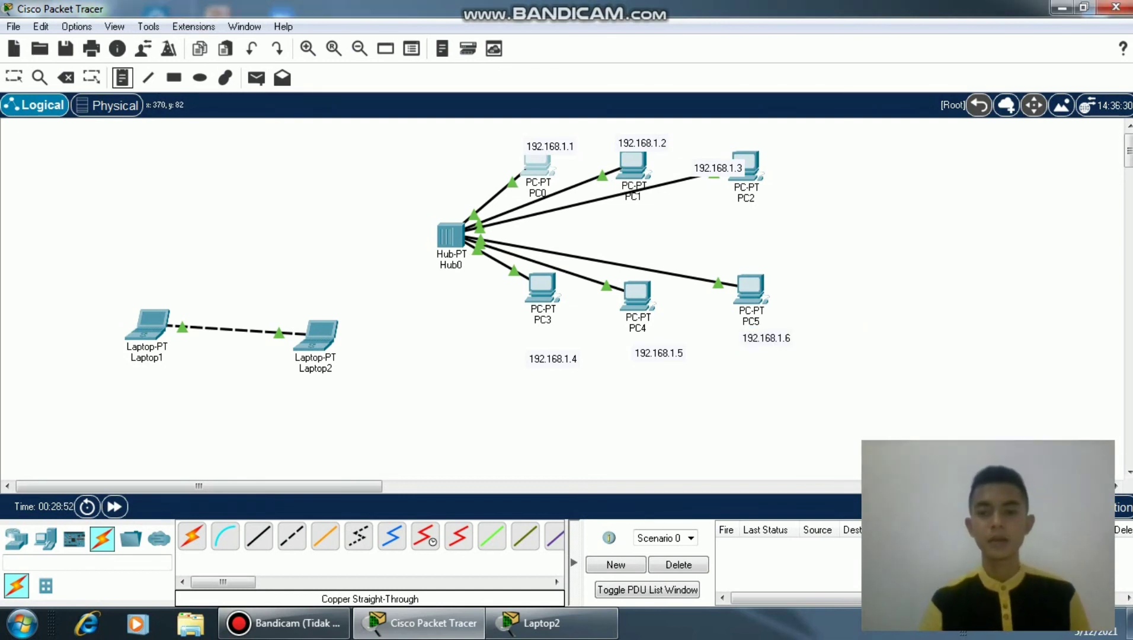
left_click(752, 342)
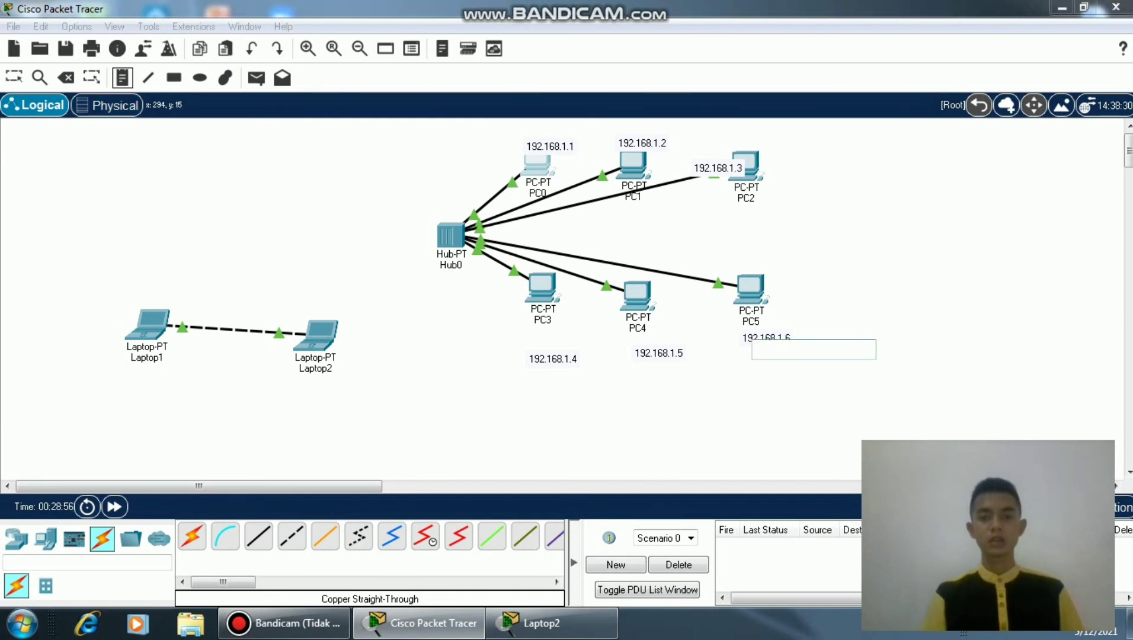
left_click(123, 78)
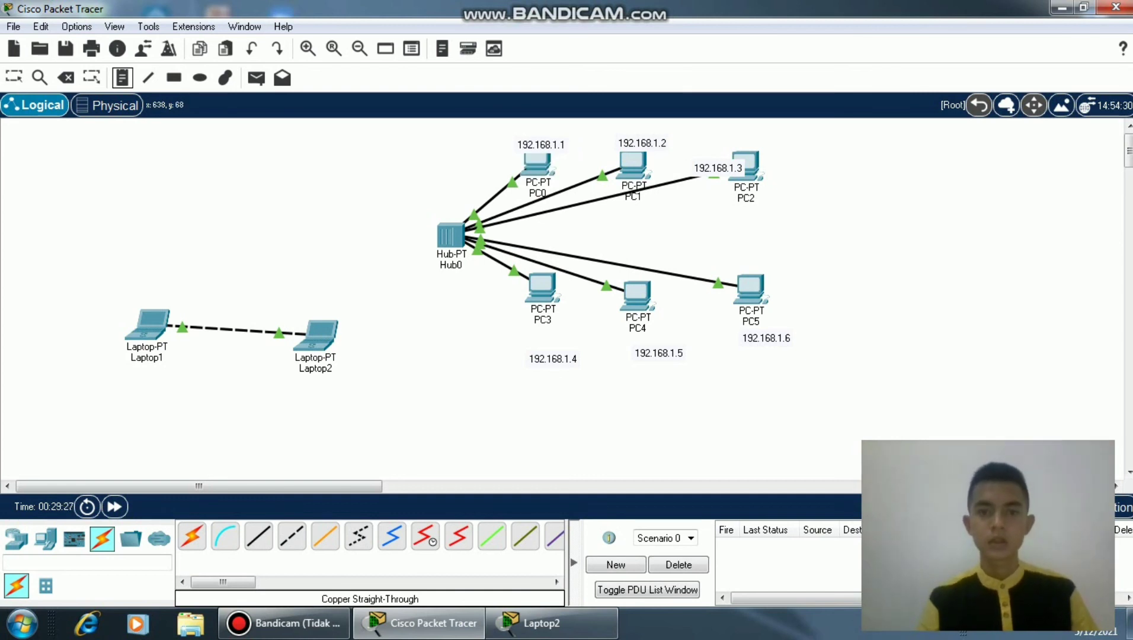
left_click(536, 142)
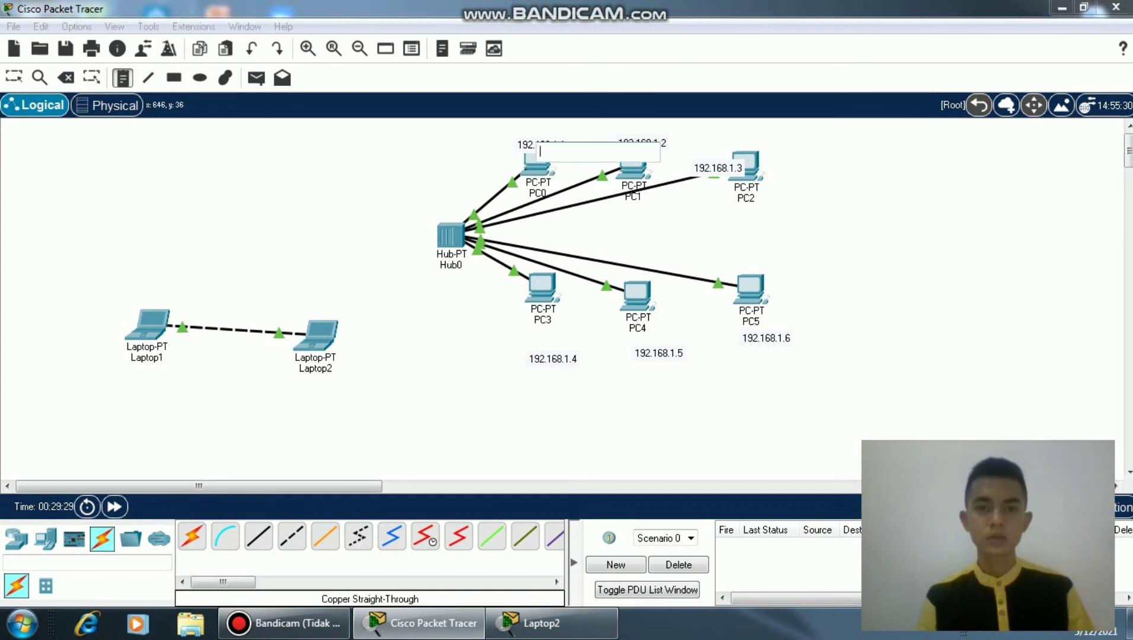
left_click(522, 146)
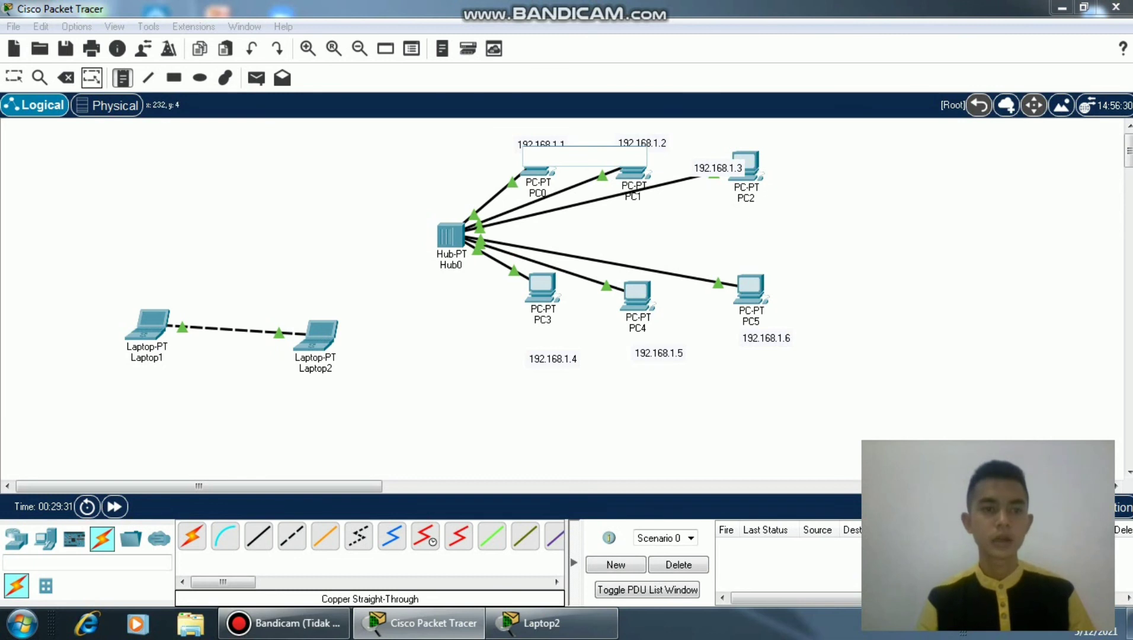
left_click(123, 78)
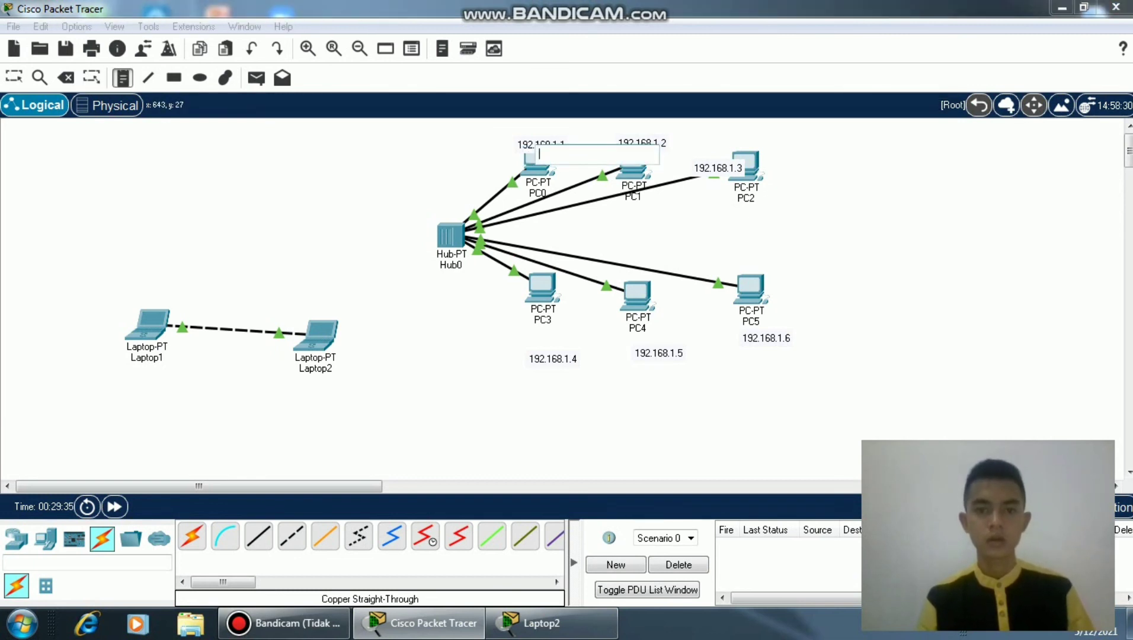
left_click(523, 143)
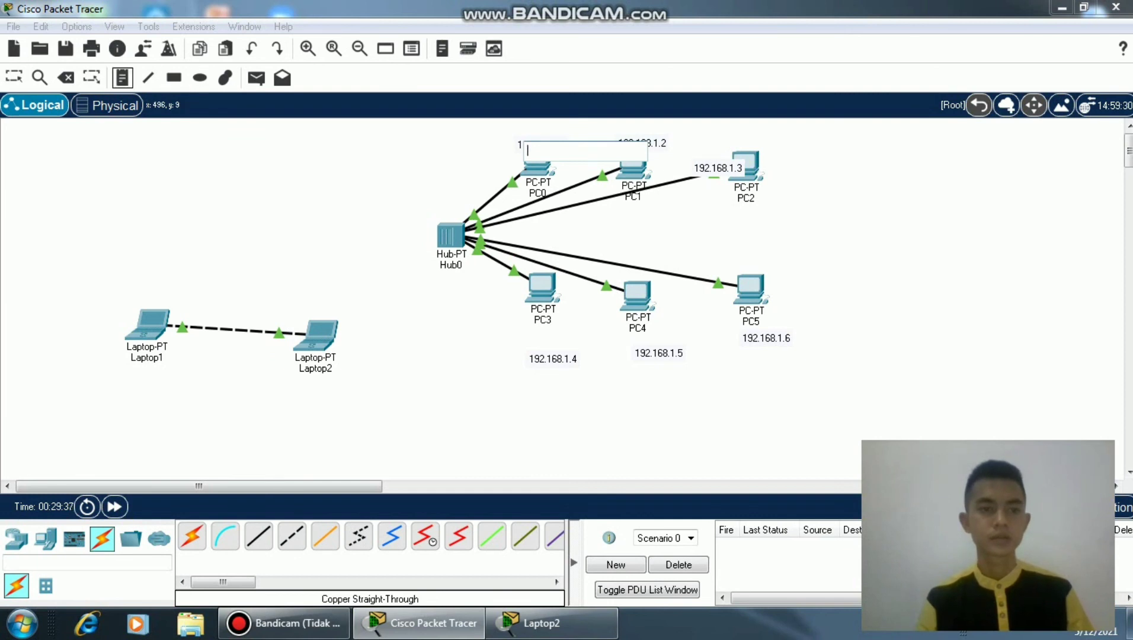
left_click(122, 77)
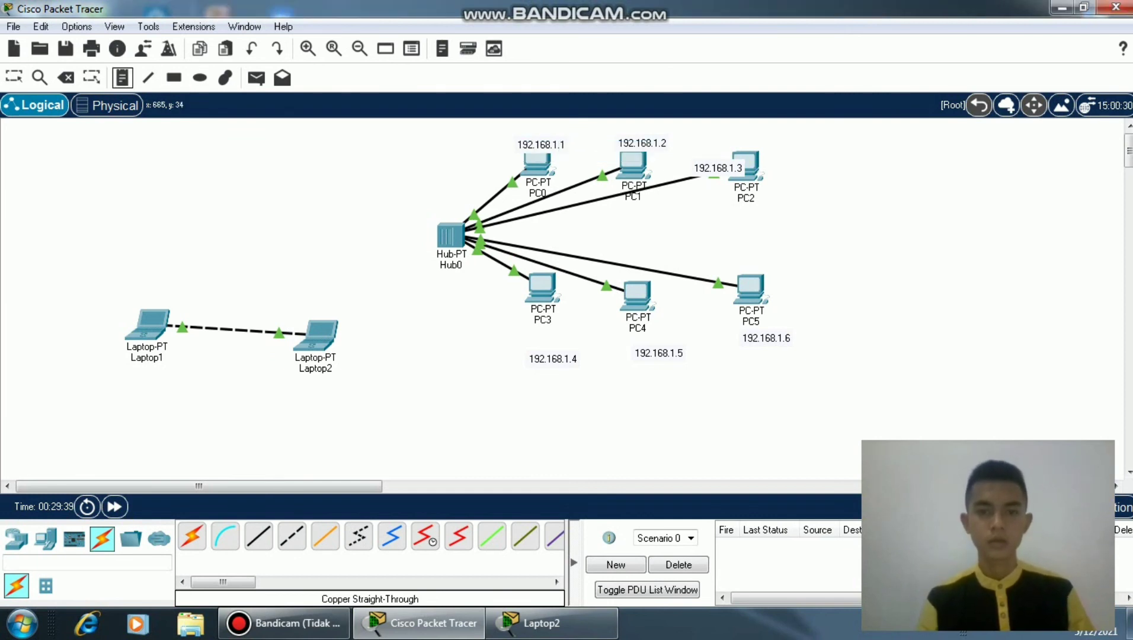
left_click(535, 139)
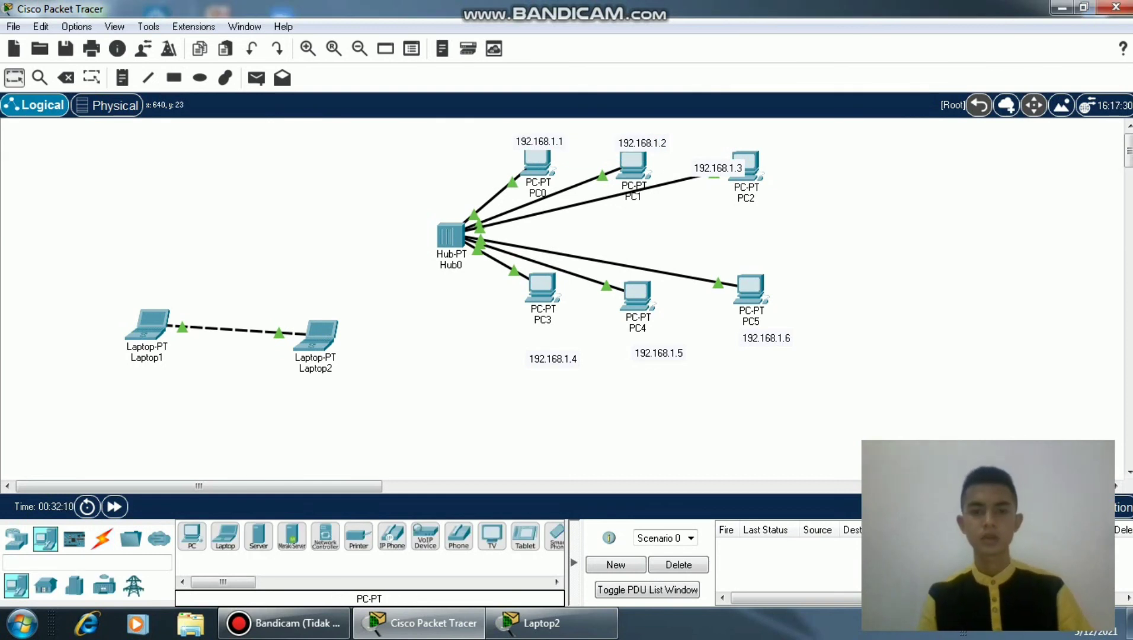
- Reposition the address notes so those of PC0, PC1 and PC2 sit just above their icons and those of PC3 and PC4 closely below
left_click_drag(536, 141, 532, 136)
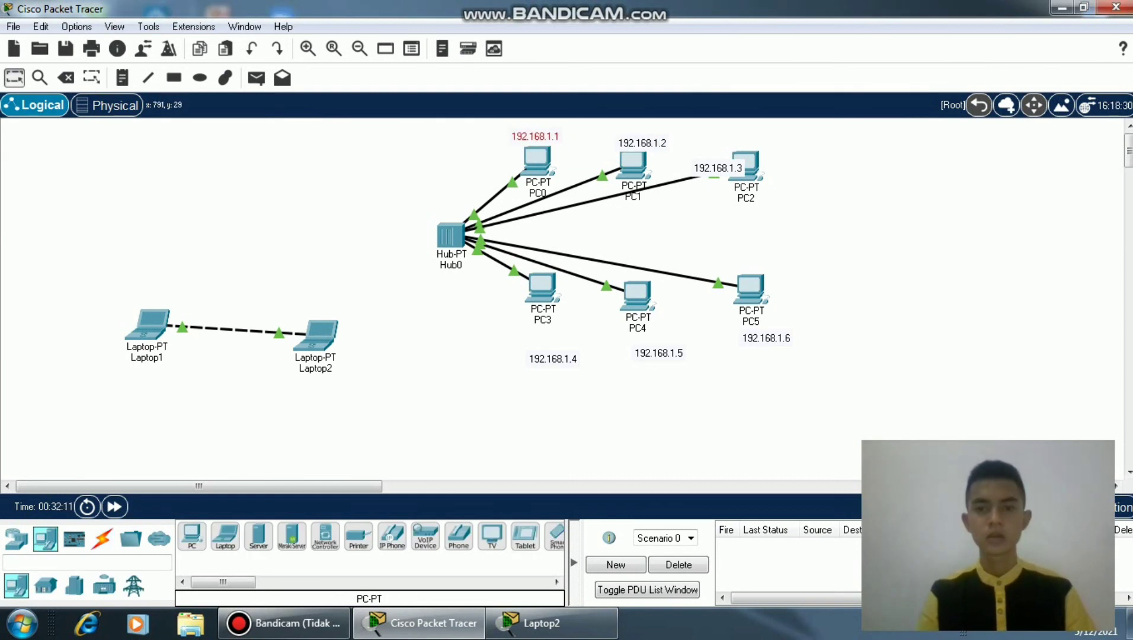
left_click_drag(642, 142, 637, 135)
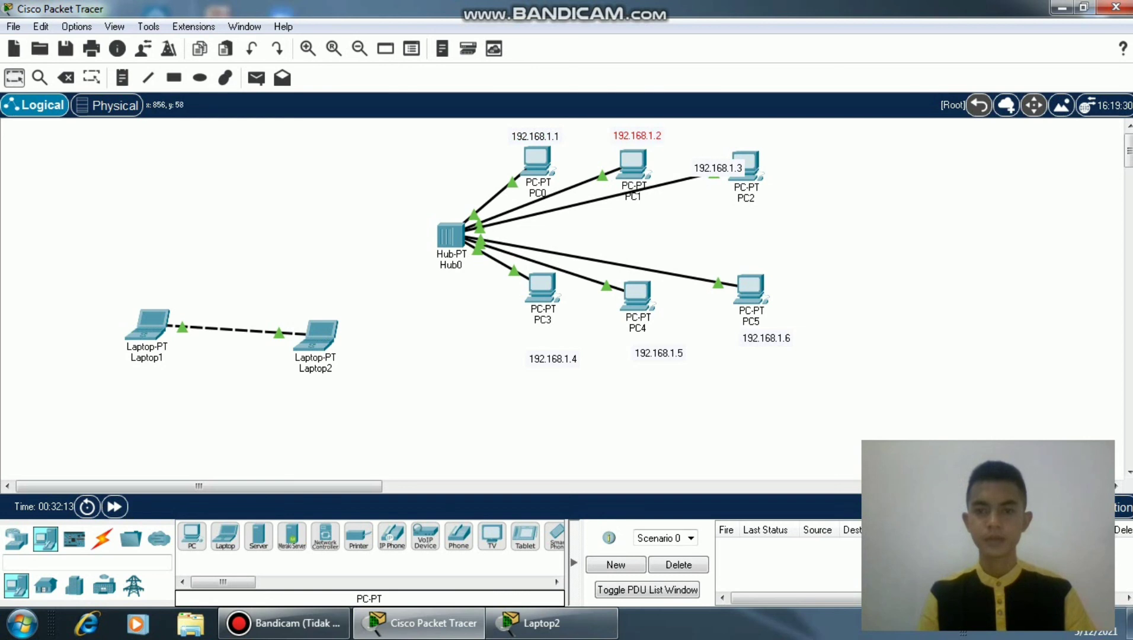
left_click_drag(717, 168, 746, 135)
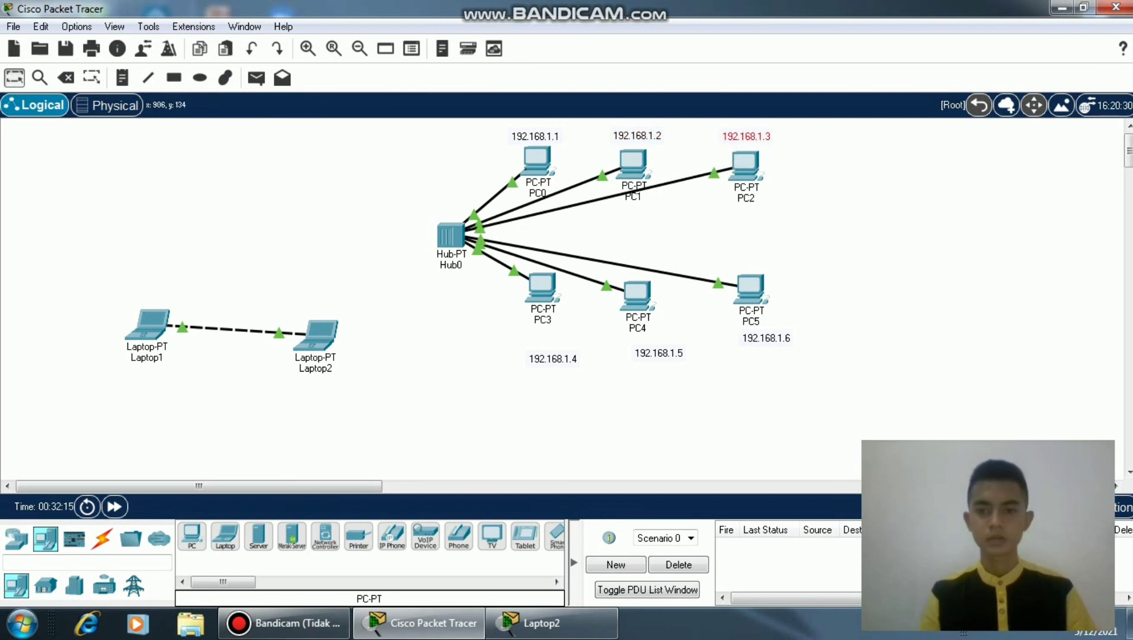
left_click_drag(658, 353, 643, 342)
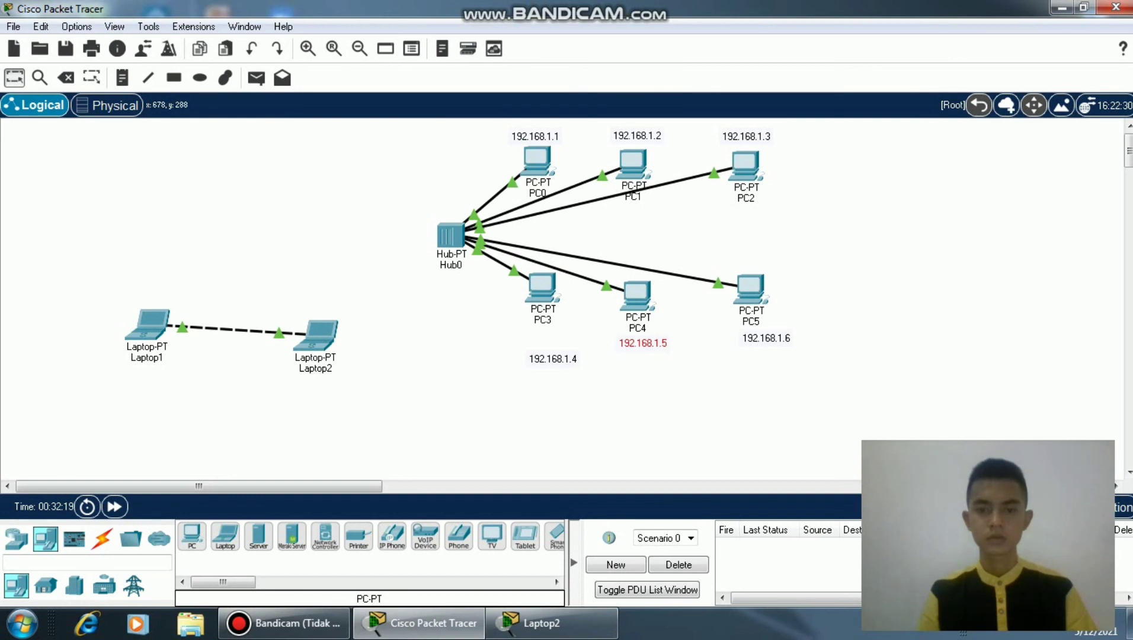
mouse_move(553, 359)
left_mouse_down()
mouse_move(539, 354)
mouse_move(538, 337)
mouse_move(545, 343)
left_mouse_up()
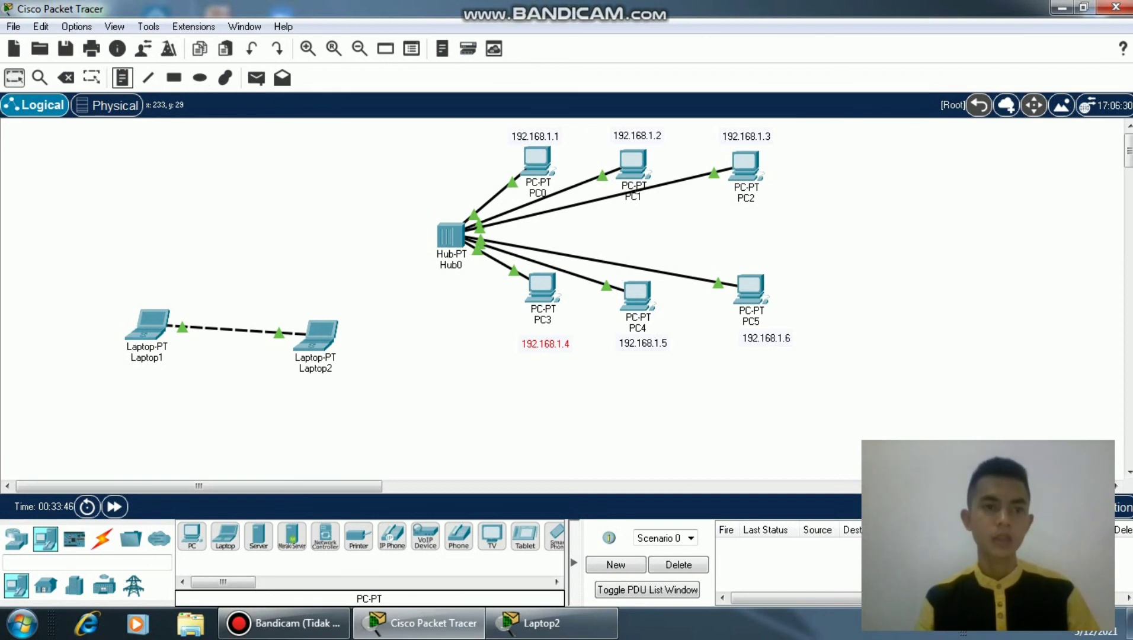
- Add a text note reading "pier to pier" above the link between Laptop1 and Laptop2
left_click(122, 77)
left_click(164, 283)
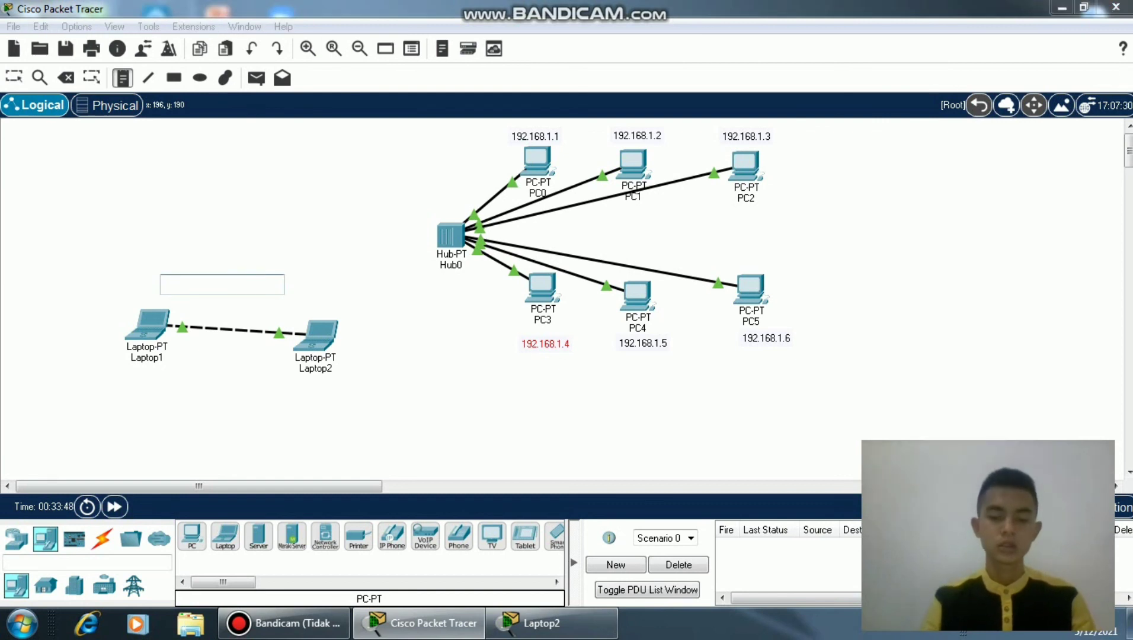
type("pier t")
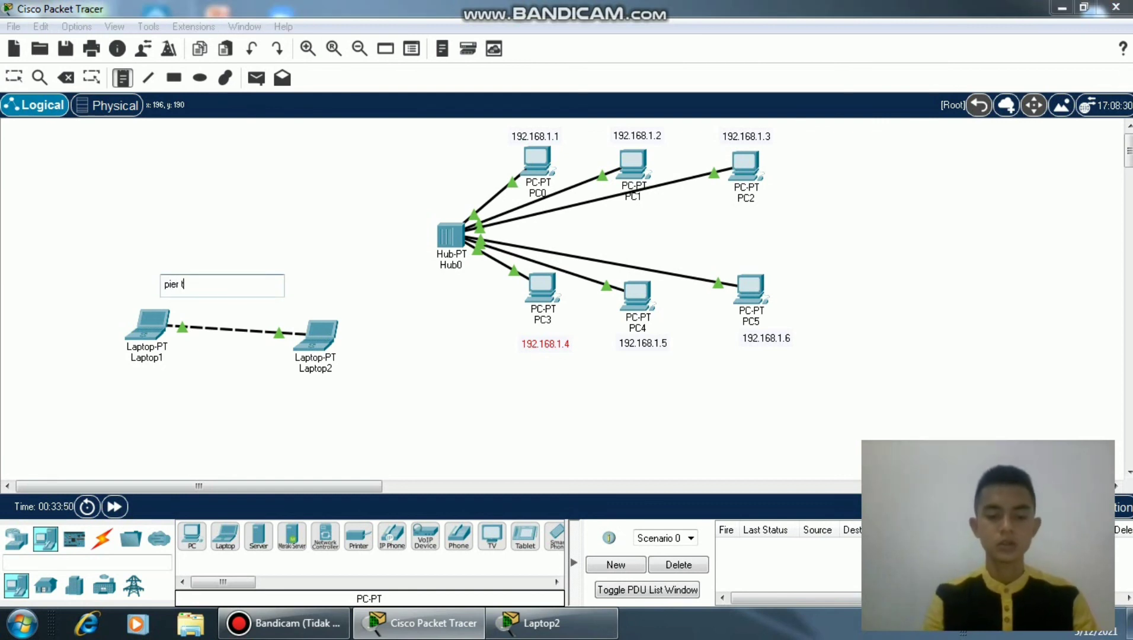
type("o p")
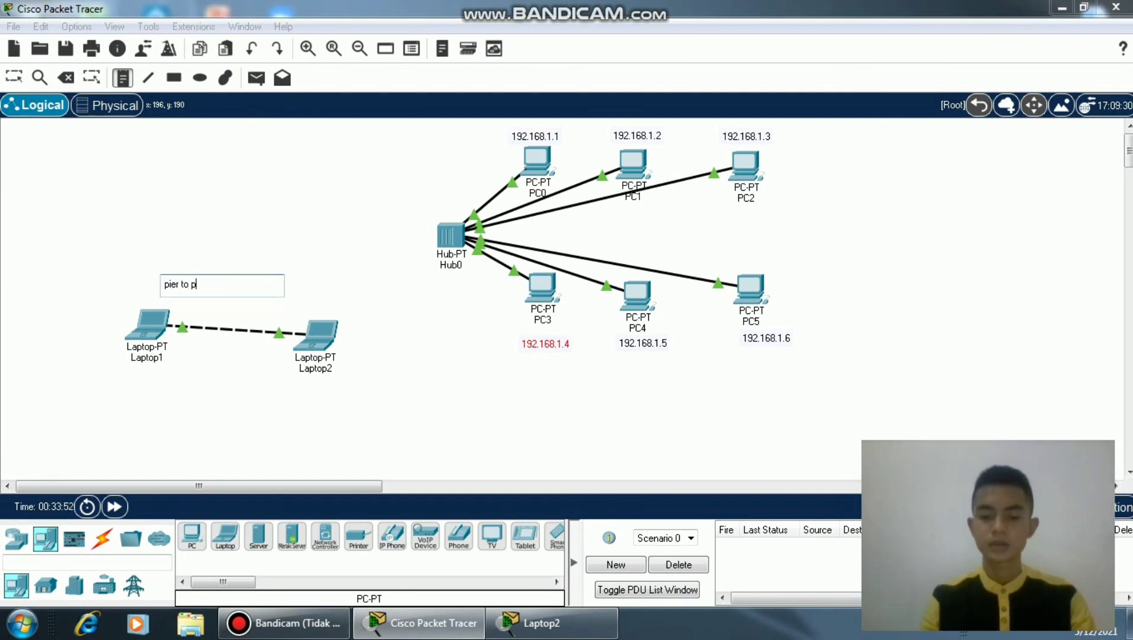
type("ier")
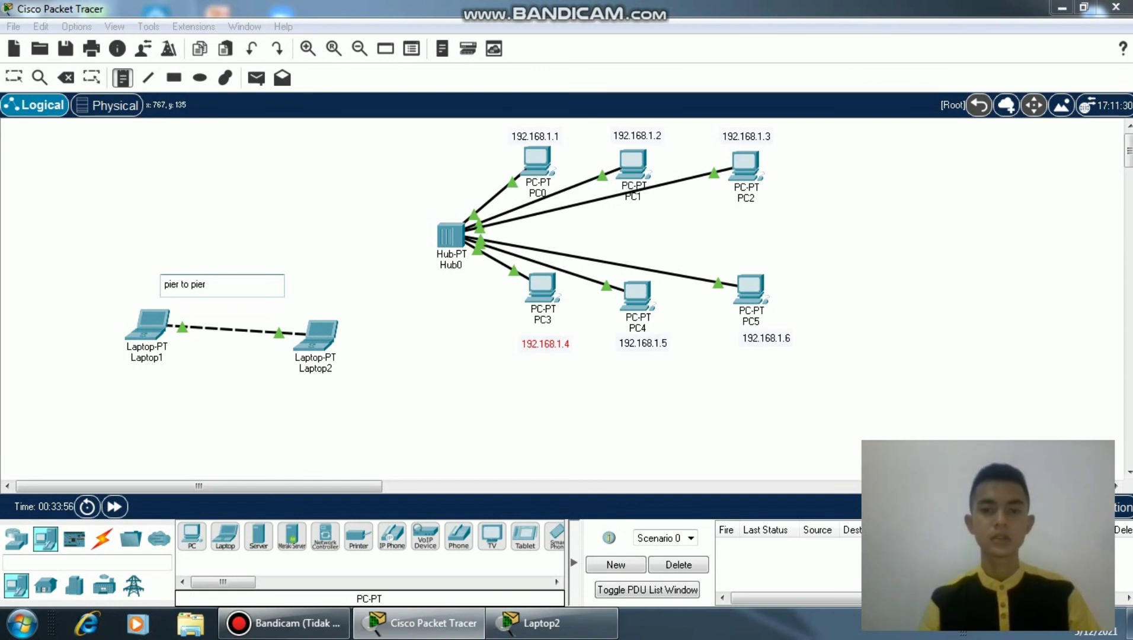
- Add a text note reading "local area network (LAN)" between the upper and lower rows of PCs in the hub network
left_click(637, 231)
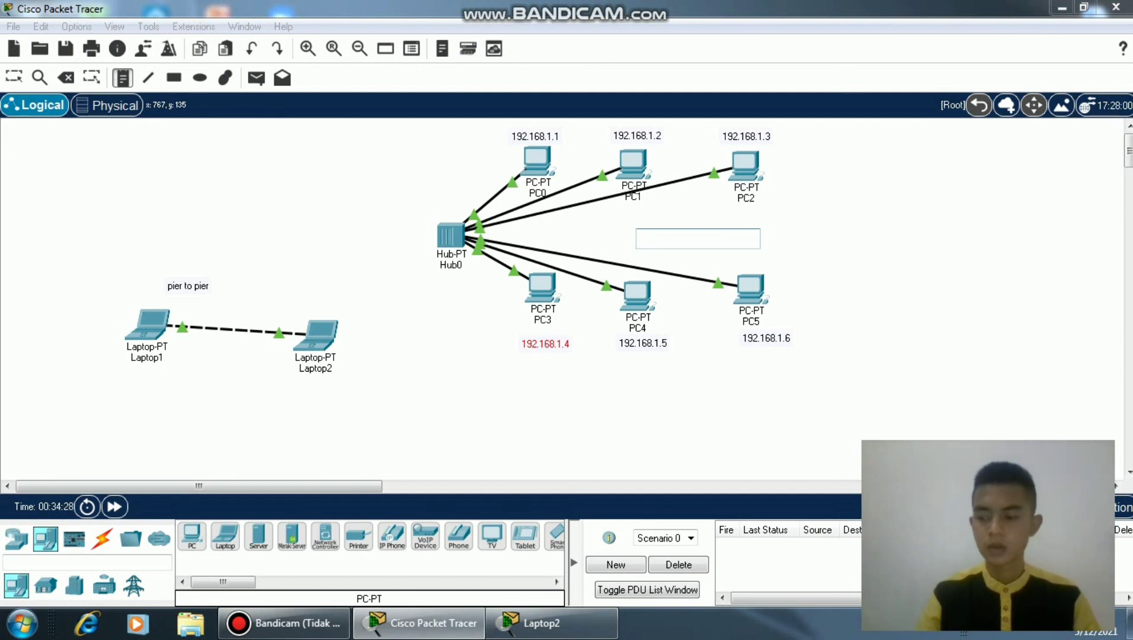
type("loa")
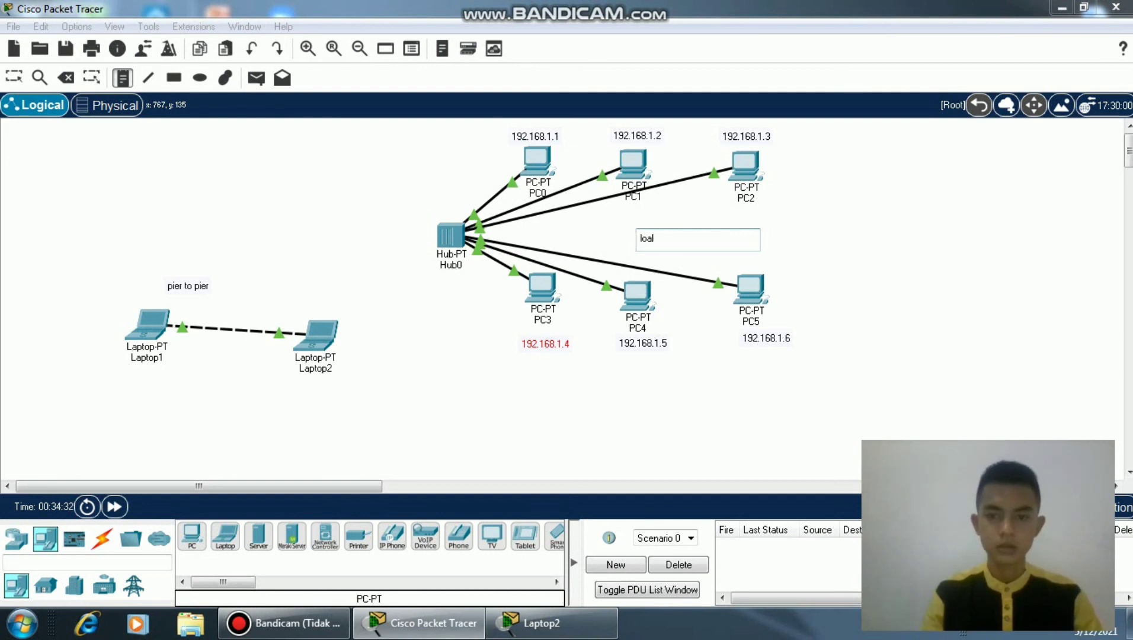
type("cal")
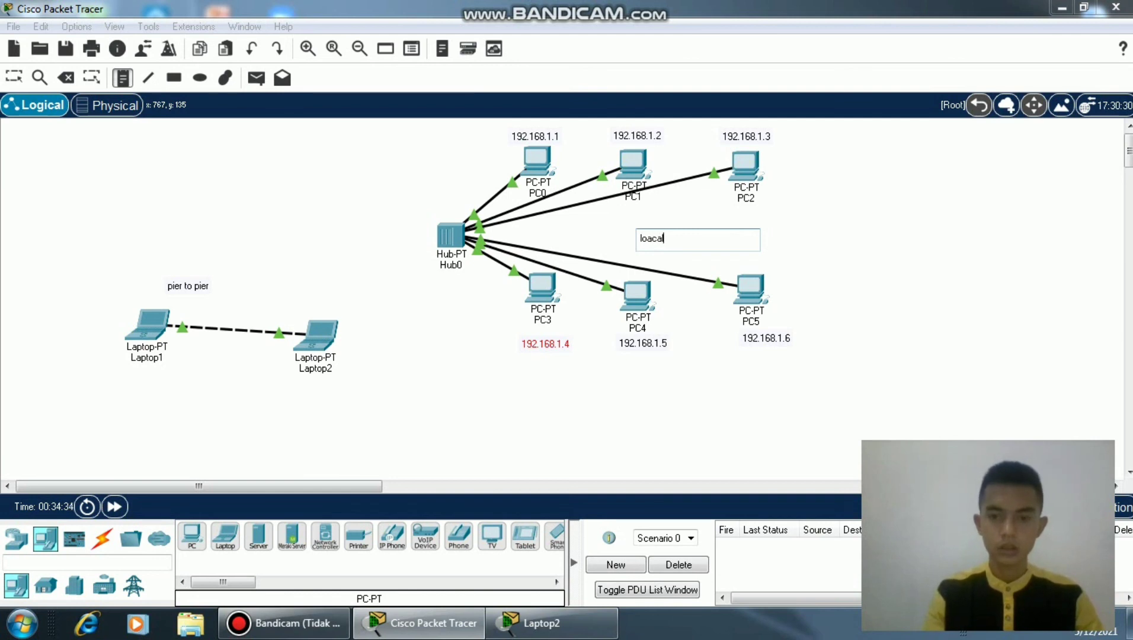
key("BackSpace")
key("BackSpace")
key("BackSpace")
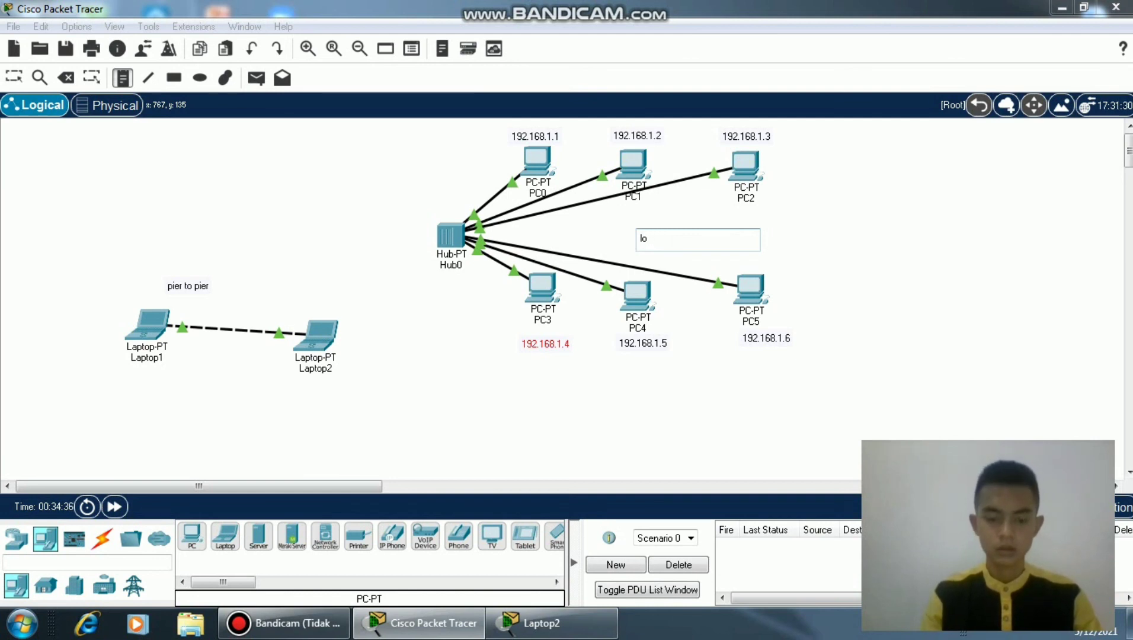
type("cal are")
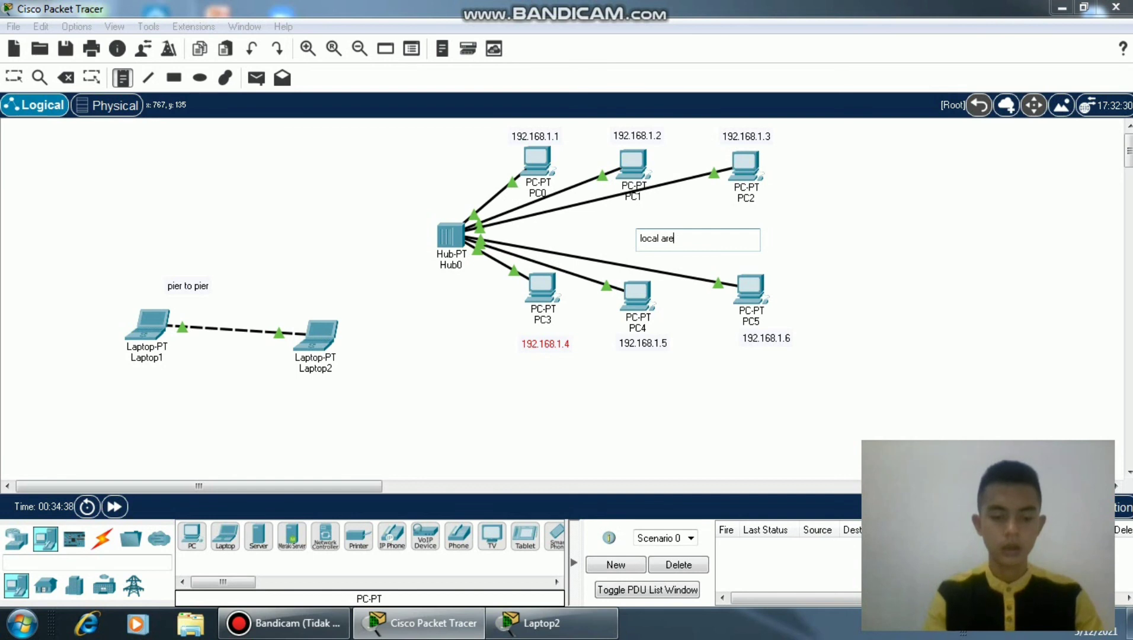
type("a netw")
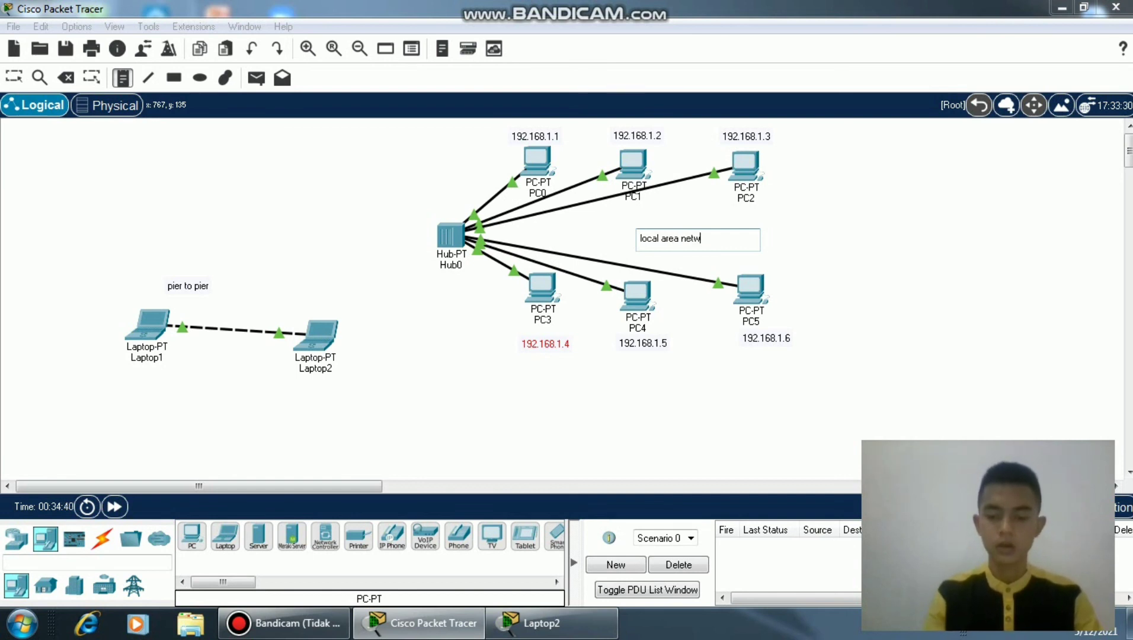
type("ork ")
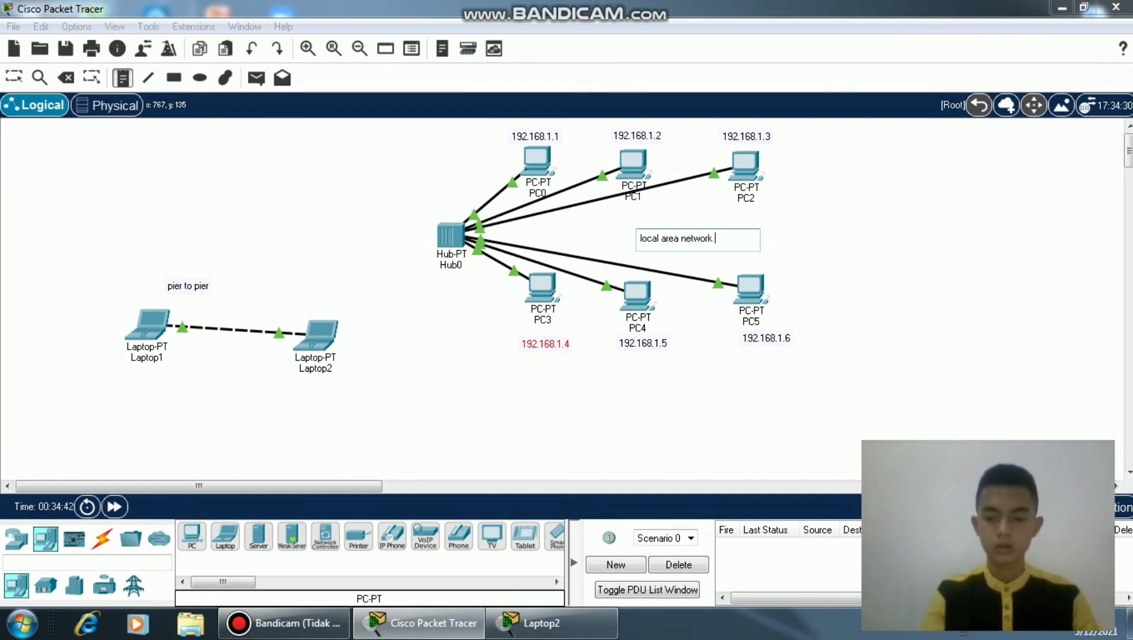
type("(")
type("L")
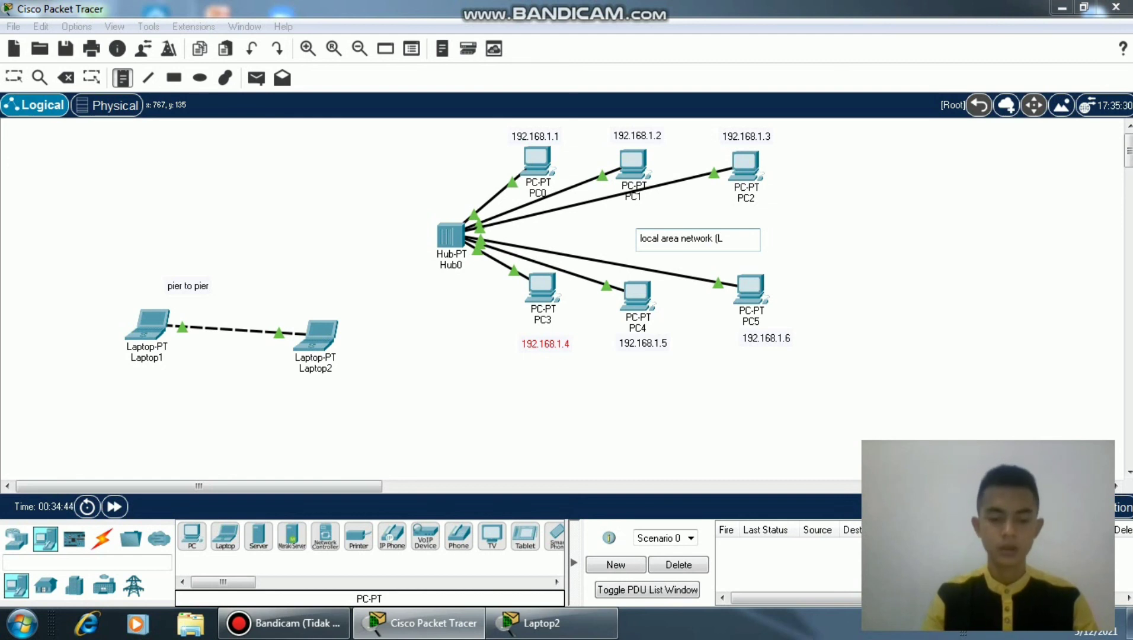
type("AN")
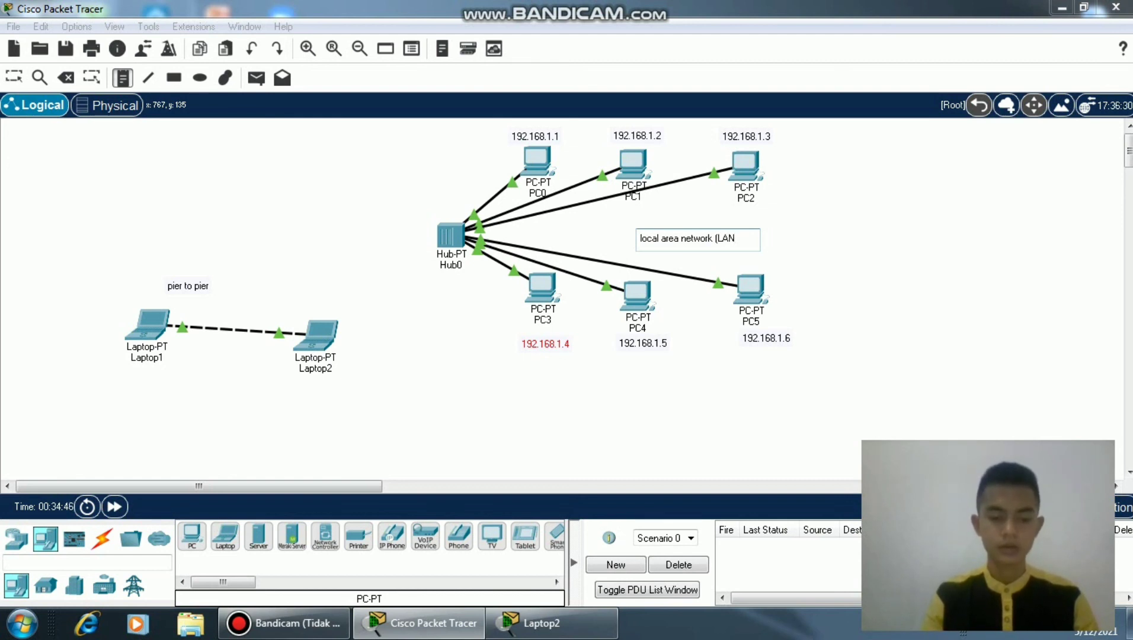
type("0")
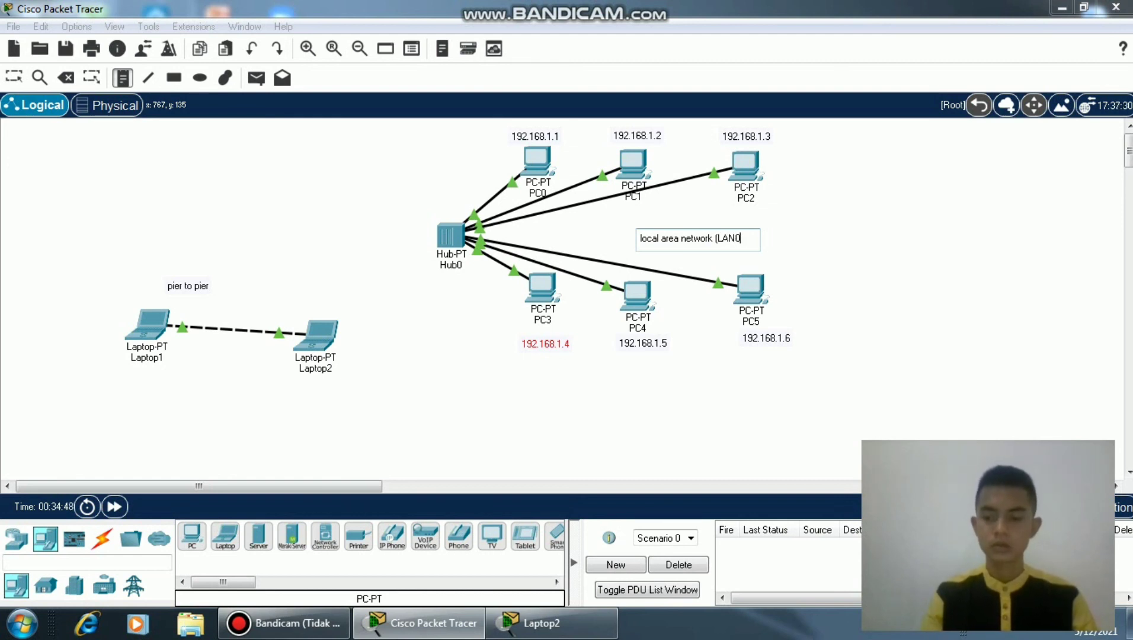
key("BackSpace")
type(")")
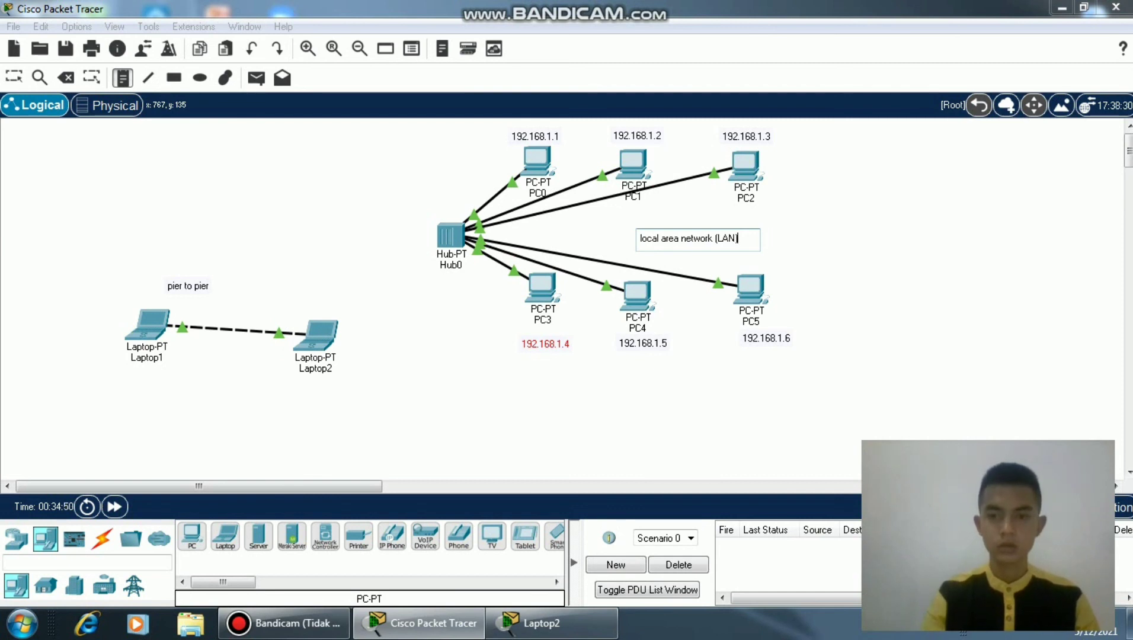